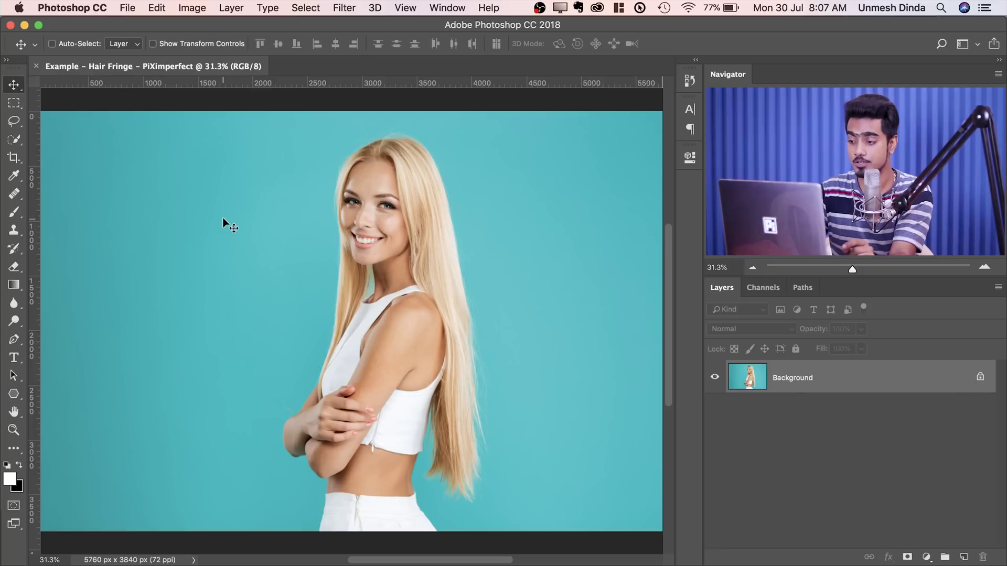
# Start a Color Range selection with the selection preview set to None and sample the teal backdrop beside the woman
pyautogui.click(306, 8)
pyautogui.click(322, 147)
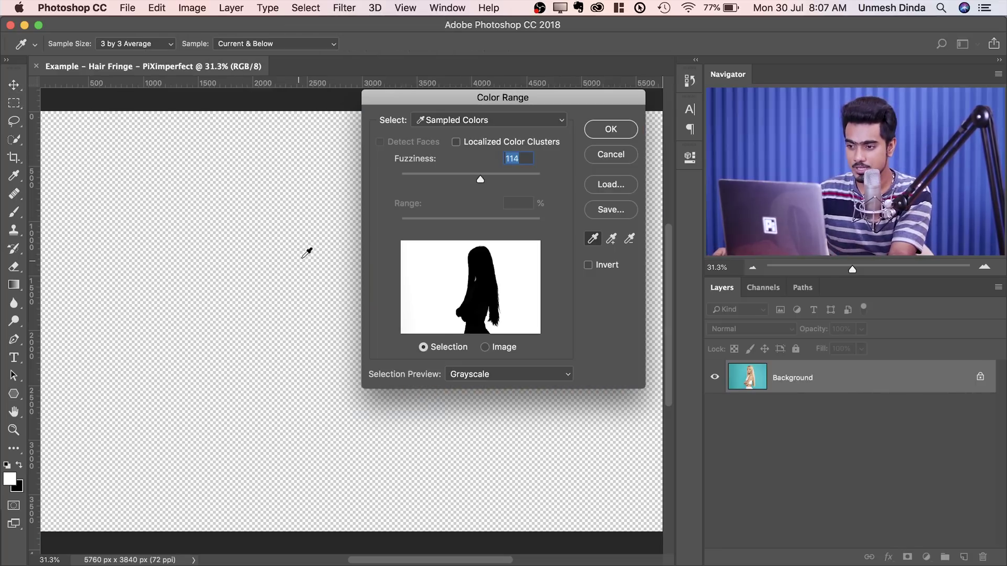
pyautogui.moveTo(440, 105); pyautogui.dragTo(469, 122)
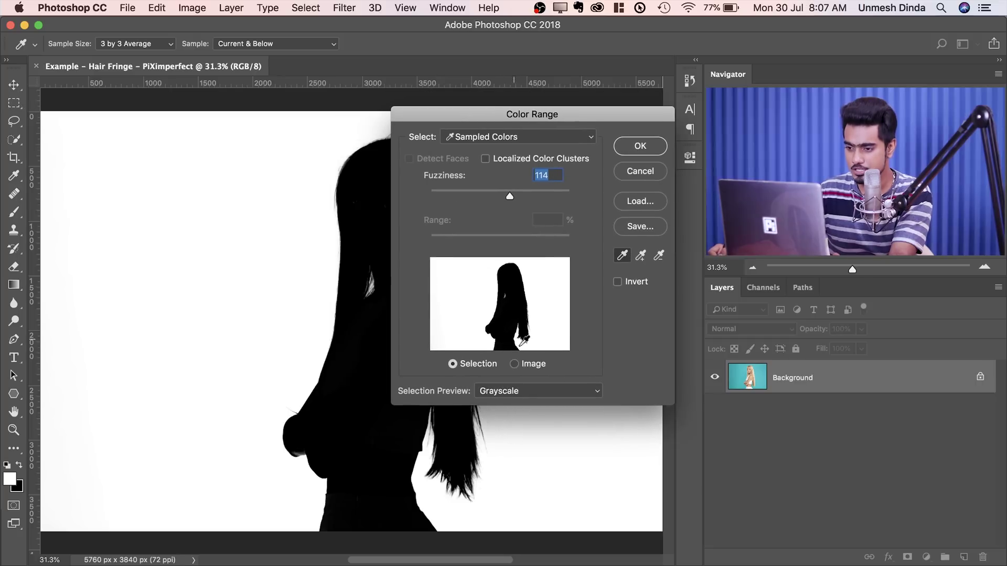
pyautogui.click(522, 395)
pyautogui.click(524, 367)
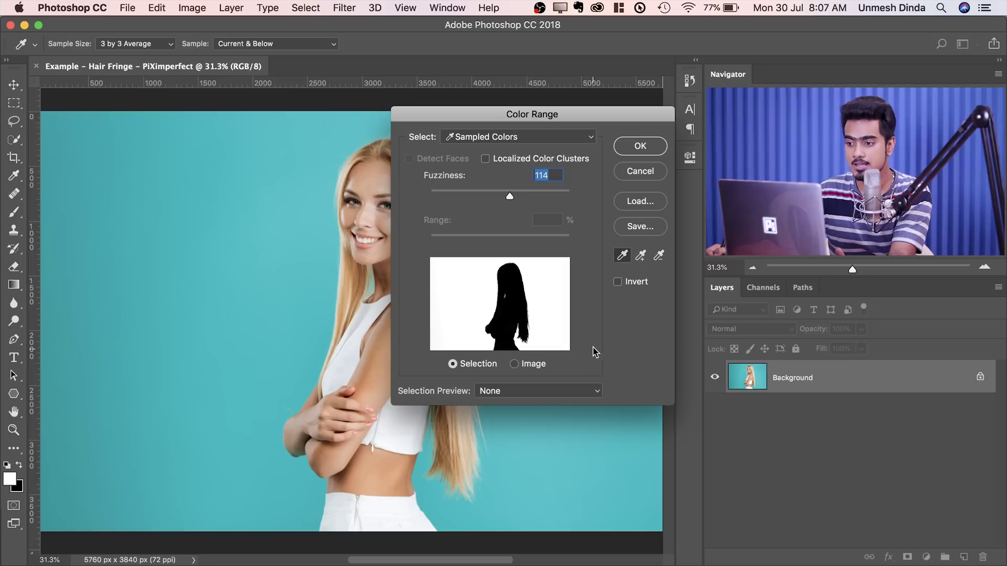
pyautogui.click(622, 257)
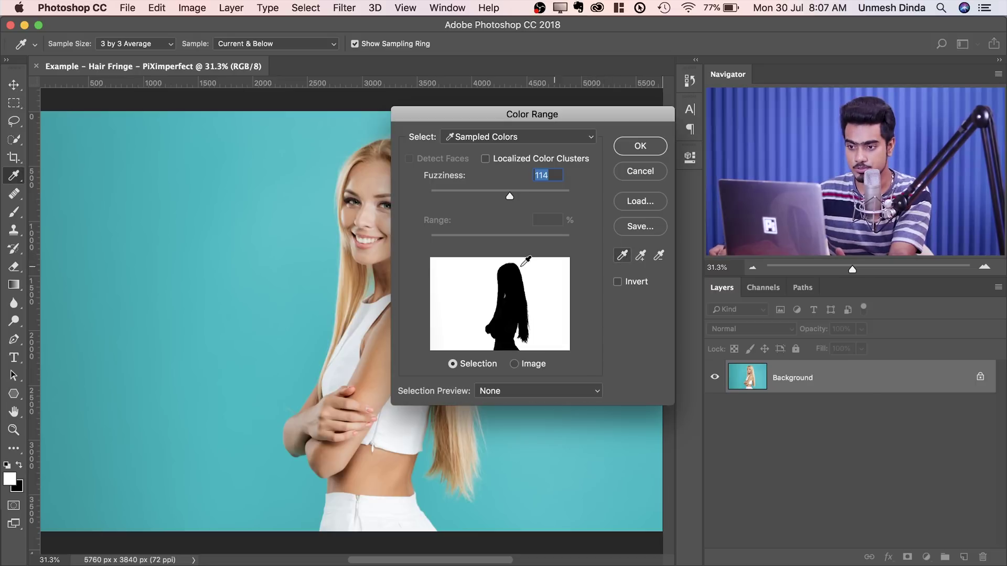
pyautogui.click(300, 261)
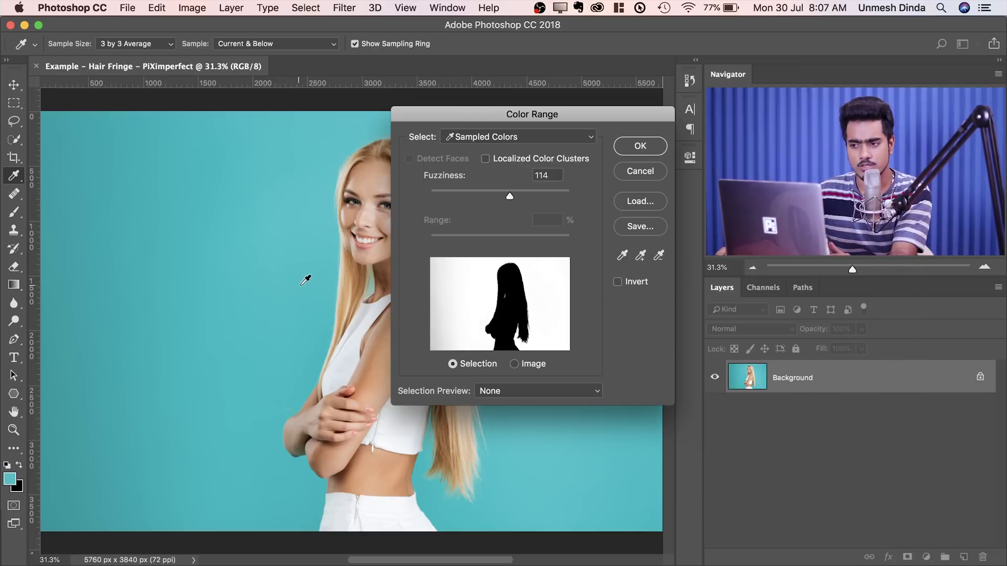
# Set the Fuzziness to 0 and add more teal backdrop shades from around the woman to the sampled colors
pyautogui.moveTo(508, 197); pyautogui.dragTo(406, 199)
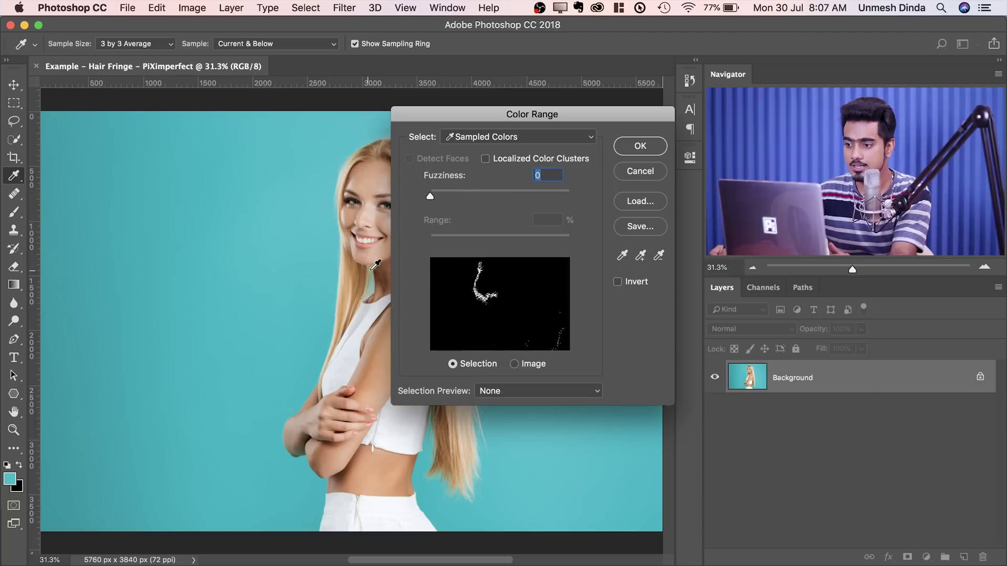
pyautogui.click(644, 261)
pyautogui.moveTo(321, 193); pyautogui.dragTo(338, 142)
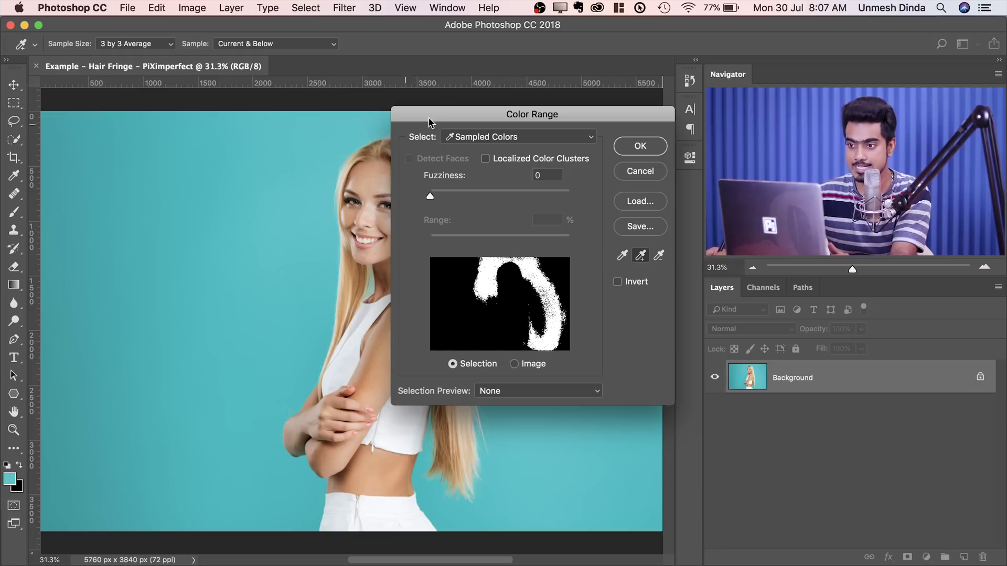
pyautogui.moveTo(438, 112); pyautogui.dragTo(583, 140)
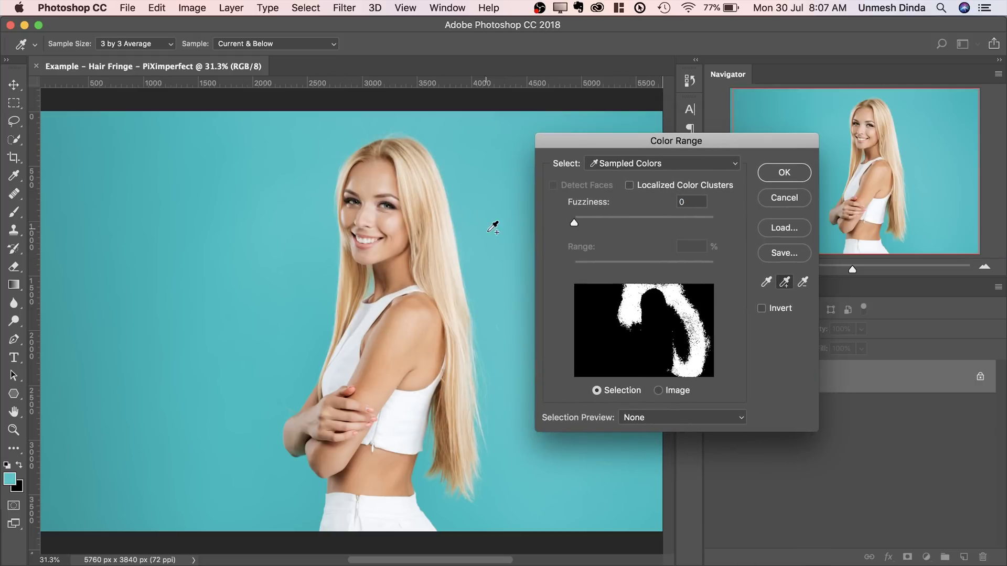
pyautogui.moveTo(493, 227); pyautogui.dragTo(499, 335)
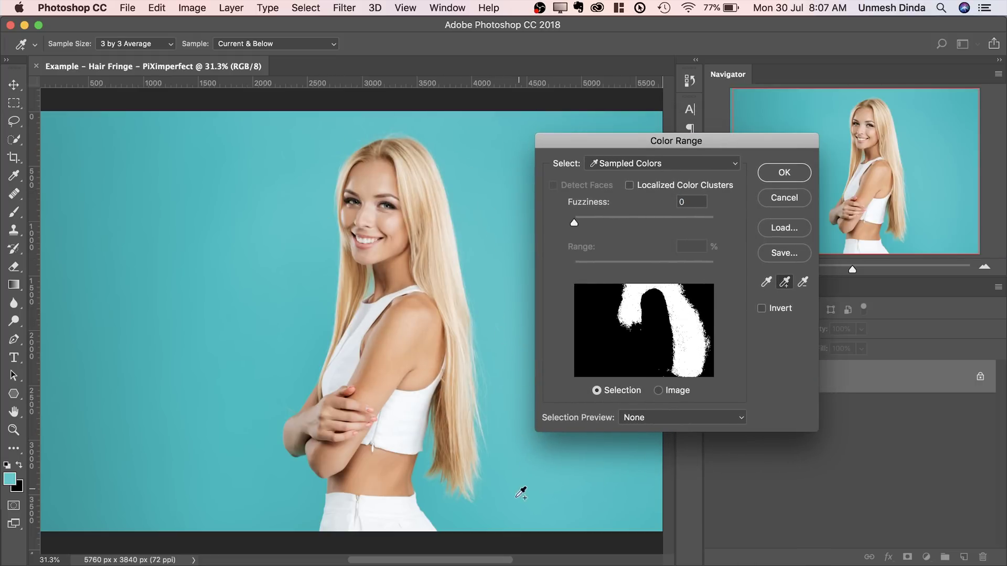
pyautogui.click(265, 496)
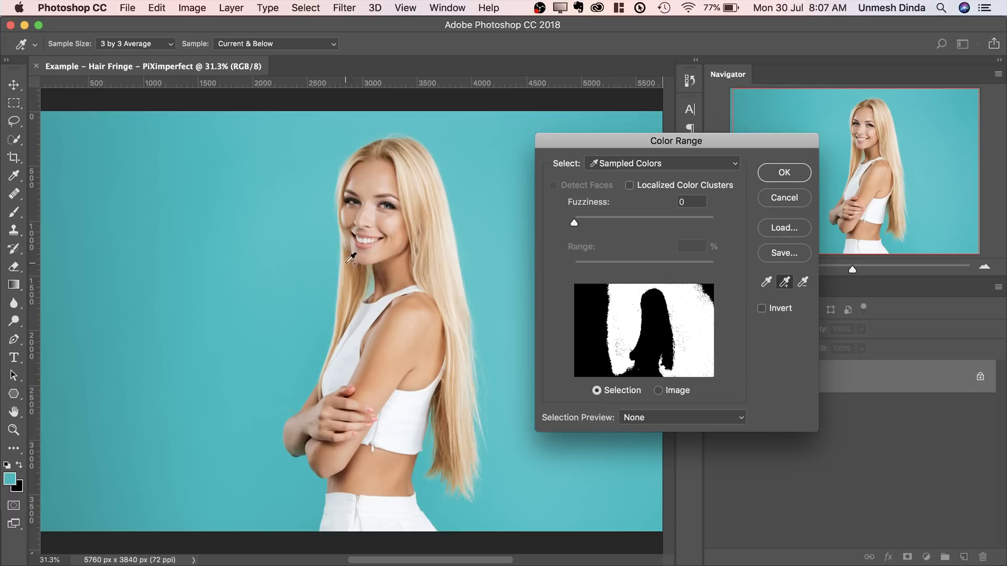
# Switch the selection preview to Grayscale and raise the Fuzziness to 30
pyautogui.moveTo(562, 146); pyautogui.dragTo(514, 150)
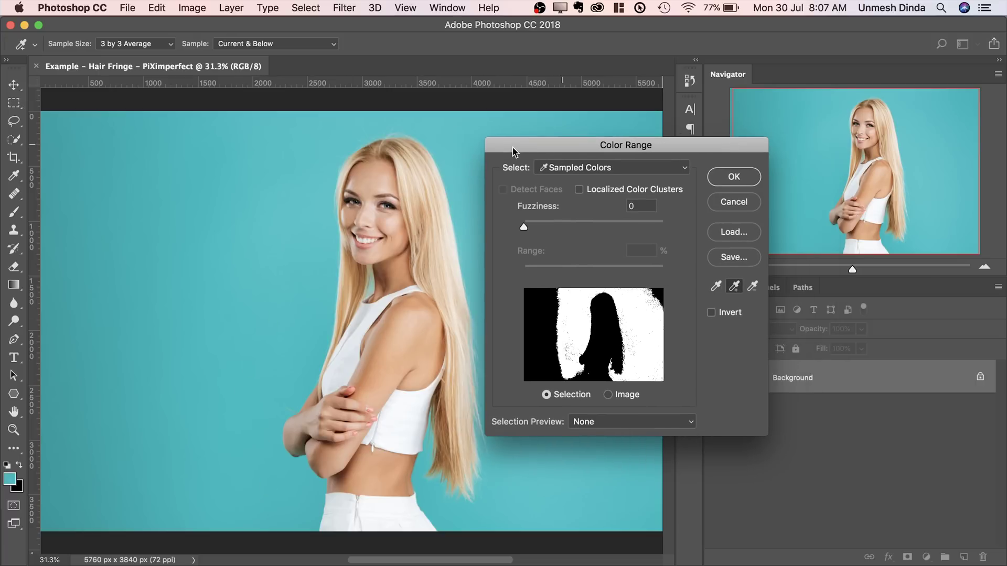
pyautogui.click(612, 427)
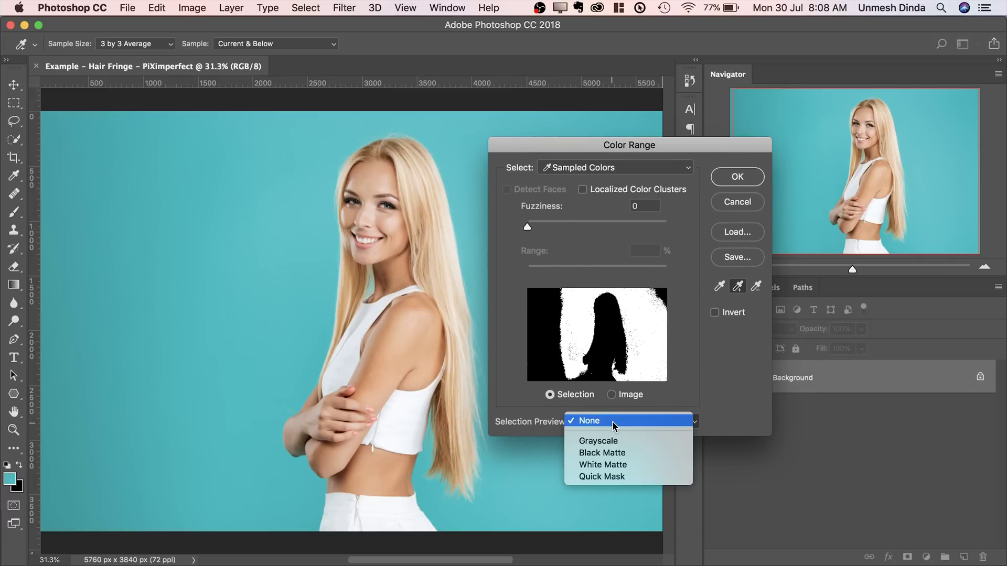
pyautogui.click(607, 439)
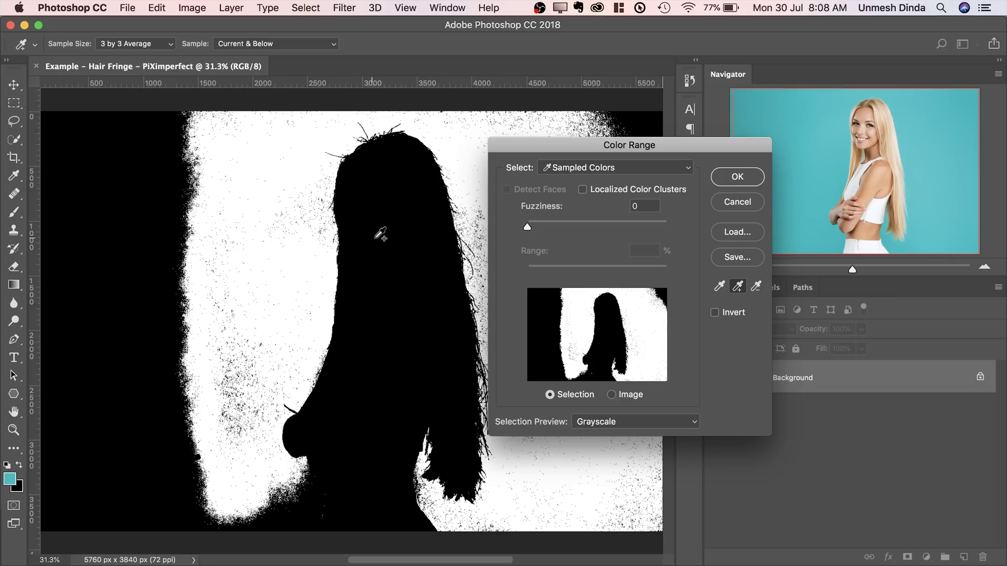
pyautogui.moveTo(358, 240); pyautogui.dragTo(443, 281)
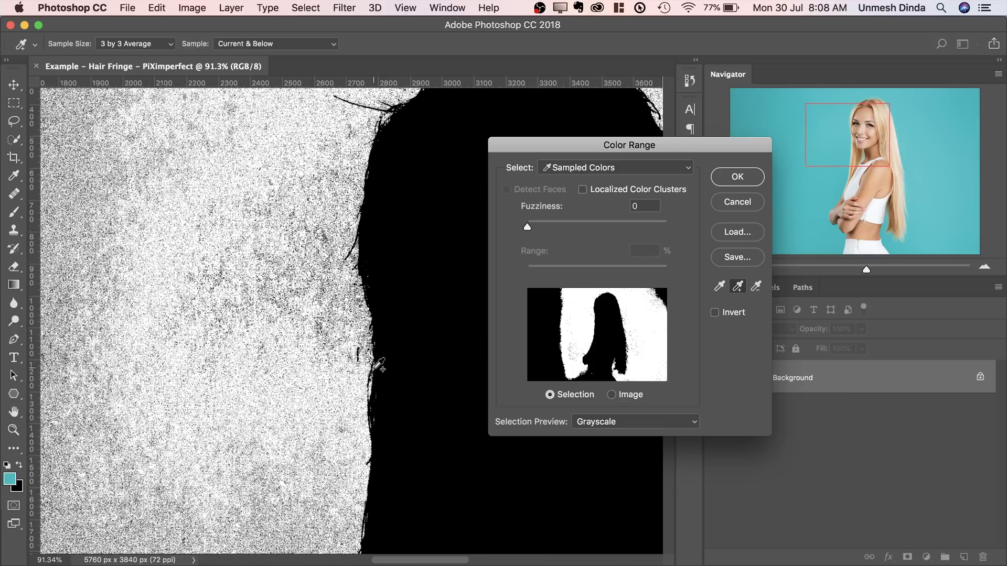
pyautogui.moveTo(527, 231); pyautogui.dragTo(548, 229)
# Check the hair edges in the preview and raise the Fuzziness to 137
pyautogui.moveTo(421, 168); pyautogui.dragTo(227, 321)
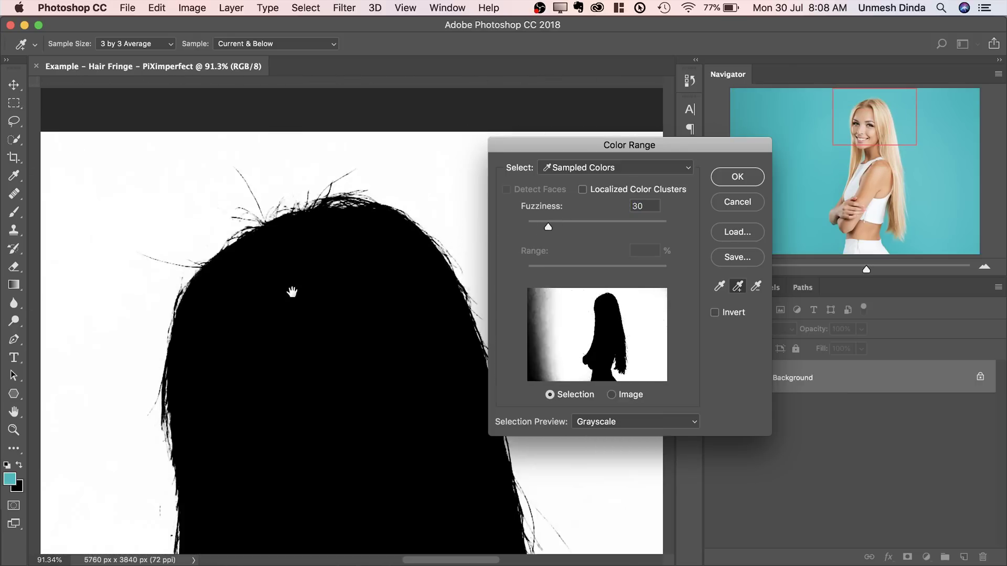
pyautogui.moveTo(465, 318); pyautogui.dragTo(577, 314)
pyautogui.moveTo(357, 295); pyautogui.dragTo(232, 198)
pyautogui.press('super+r')
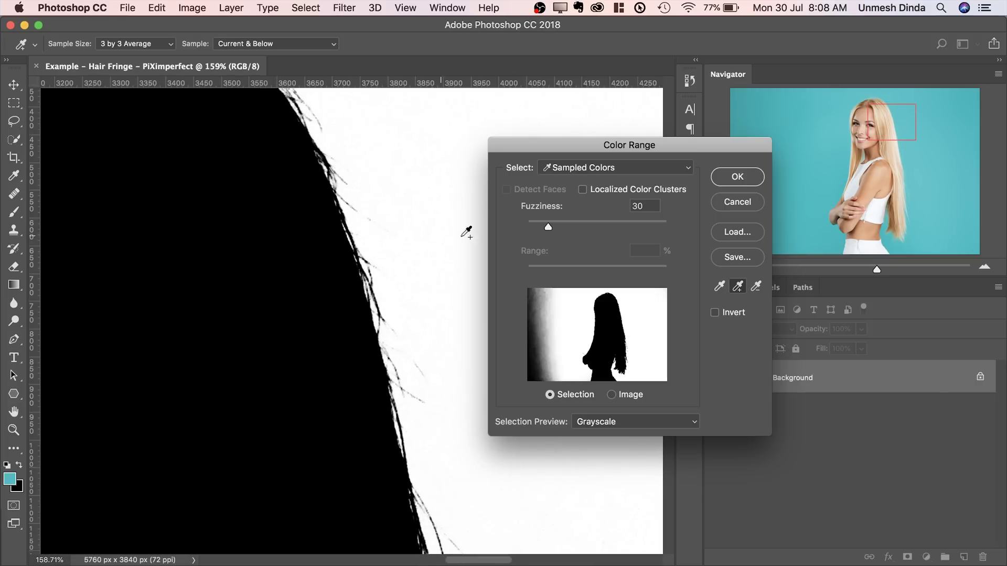
pyautogui.moveTo(551, 231); pyautogui.dragTo(626, 226)
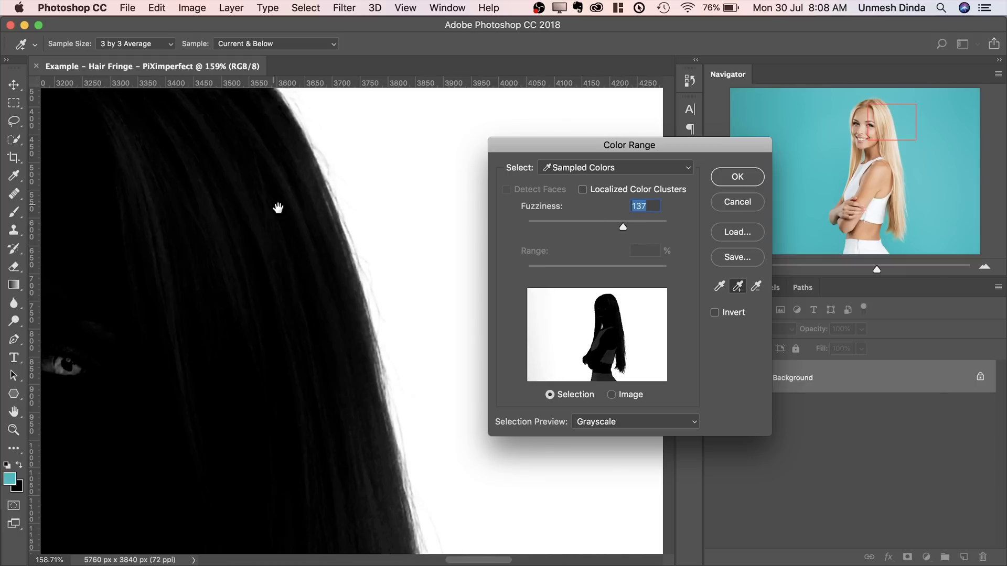
# Set the Fuzziness to 124 and apply the Color Range selection
pyautogui.moveTo(278, 208); pyautogui.dragTo(496, 411)
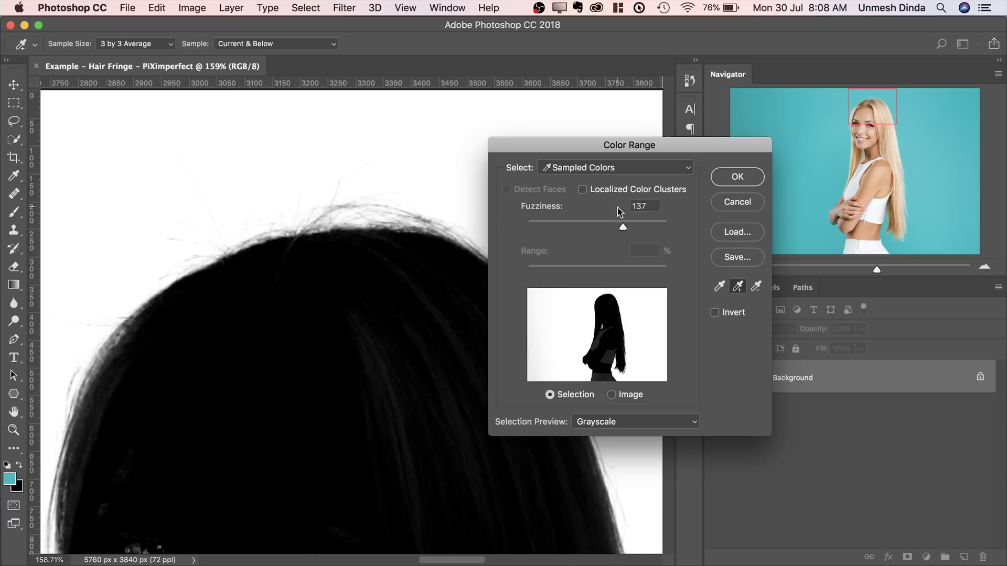
pyautogui.moveTo(623, 226)
pyautogui.mouseDown()
pyautogui.moveTo(595, 225)
pyautogui.moveTo(624, 225)
pyautogui.mouseUp()
pyautogui.moveTo(254, 351); pyautogui.dragTo(307, 158)
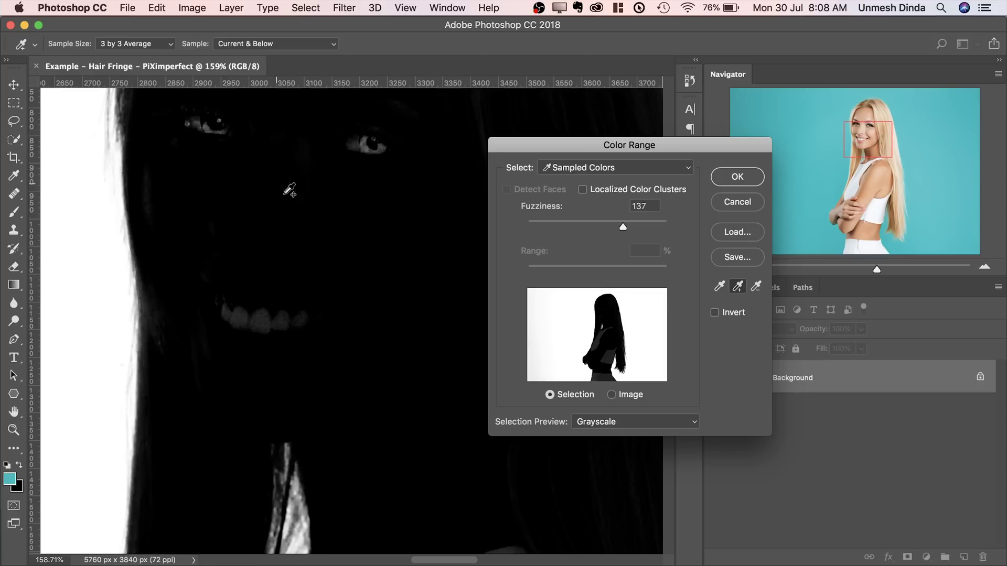
pyautogui.scroll(-10, 283, 247)
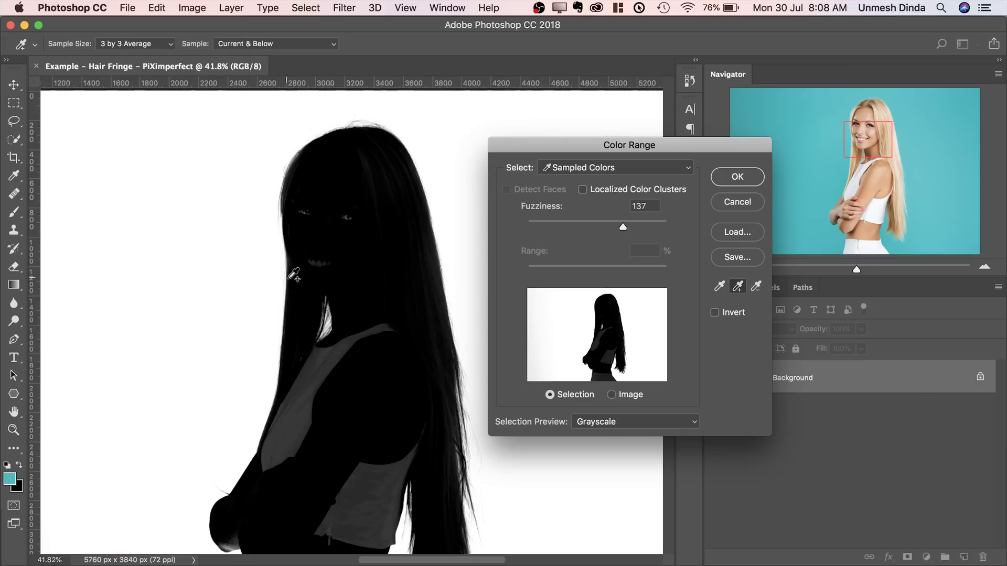
pyautogui.moveTo(370, 389); pyautogui.dragTo(364, 300)
pyautogui.moveTo(623, 226); pyautogui.dragTo(614, 229)
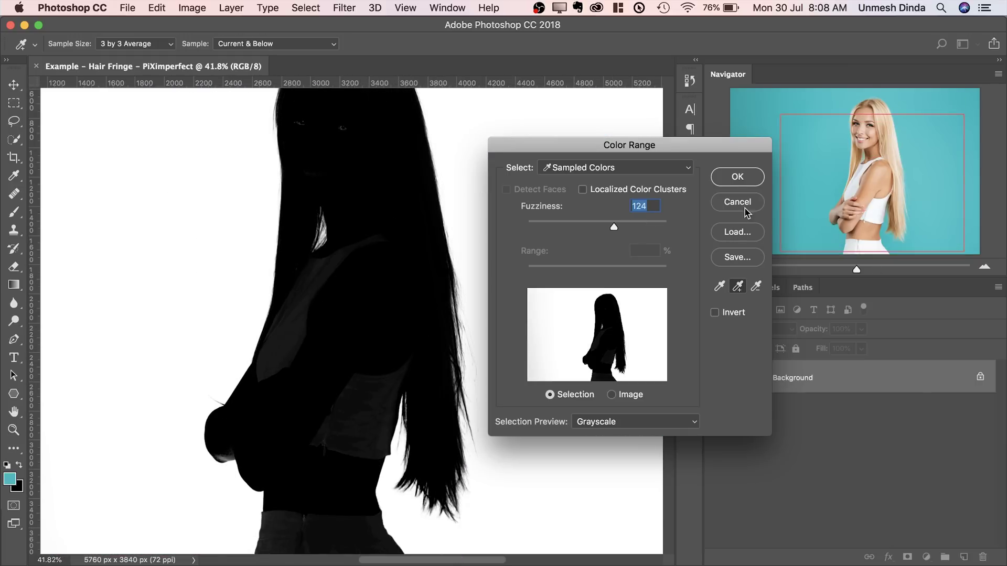
pyautogui.click(737, 178)
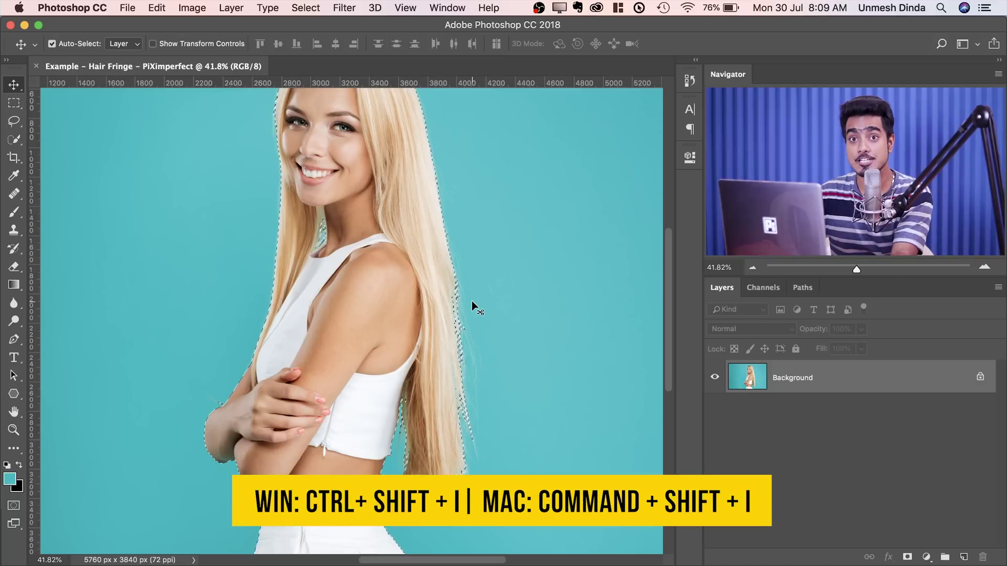
# Invert the selection and turn it into a layer mask that hides the teal backdrop
pyautogui.press('super+shift+i')
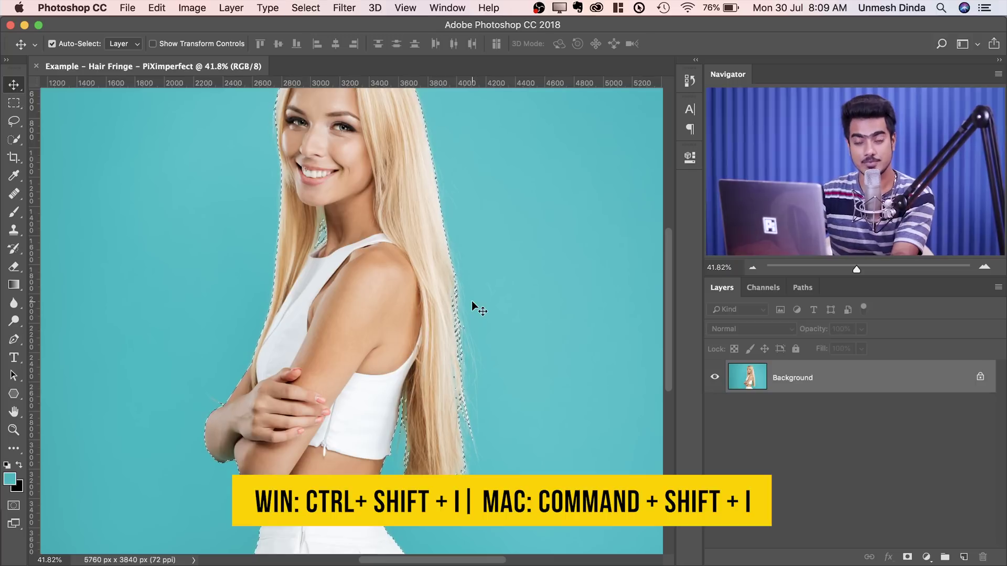
pyautogui.click(907, 557)
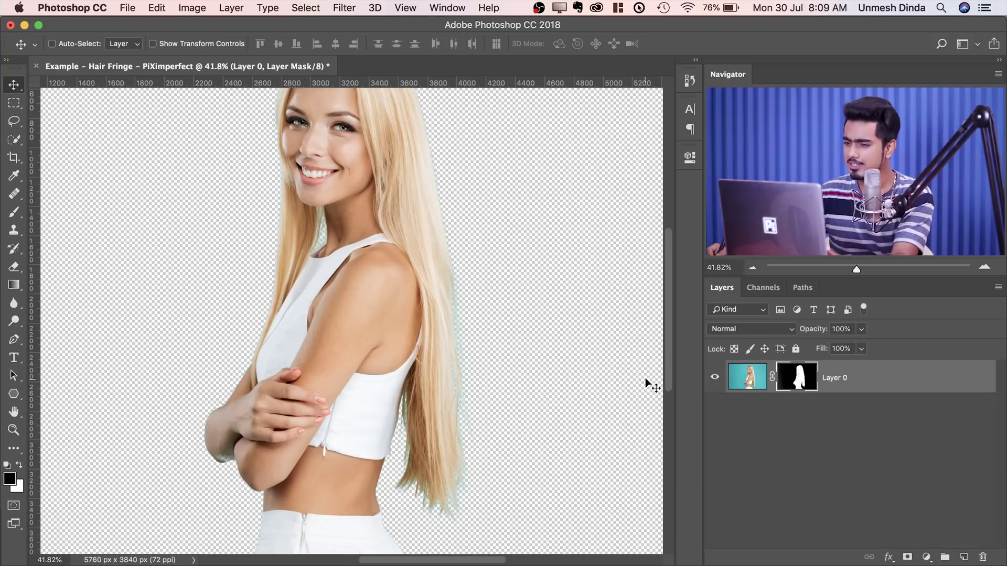
# Add a white Solid Color fill layer and place it beneath the masked photo layer
pyautogui.click(927, 557)
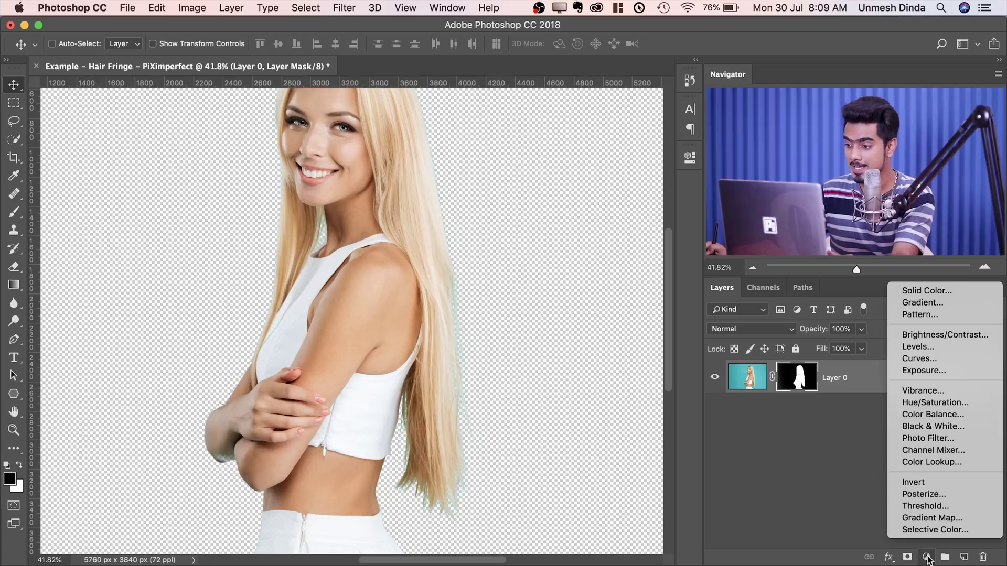
pyautogui.click(926, 290)
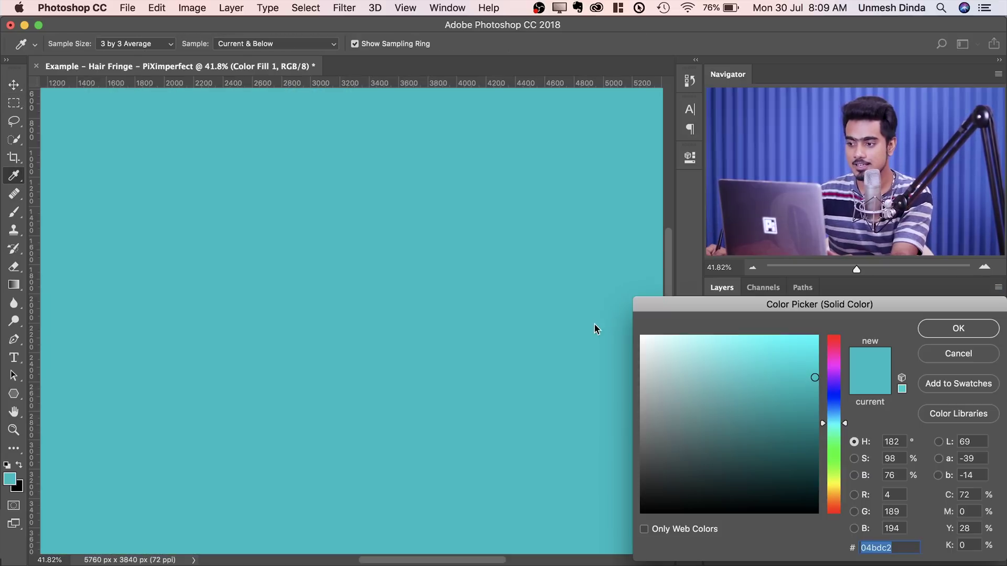
pyautogui.moveTo(682, 368); pyautogui.dragTo(640, 337)
pyautogui.click(957, 329)
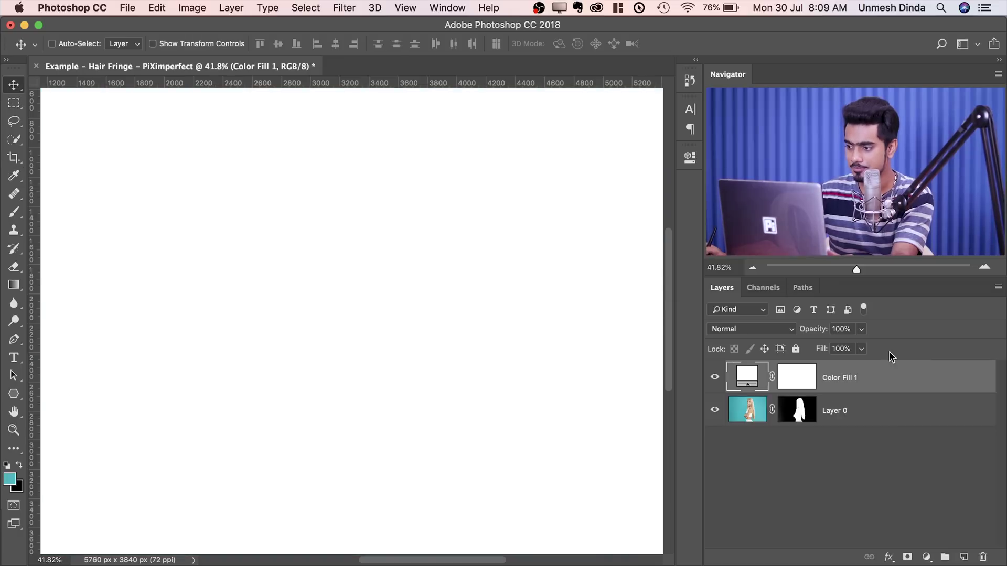
pyautogui.moveTo(889, 376); pyautogui.dragTo(886, 425)
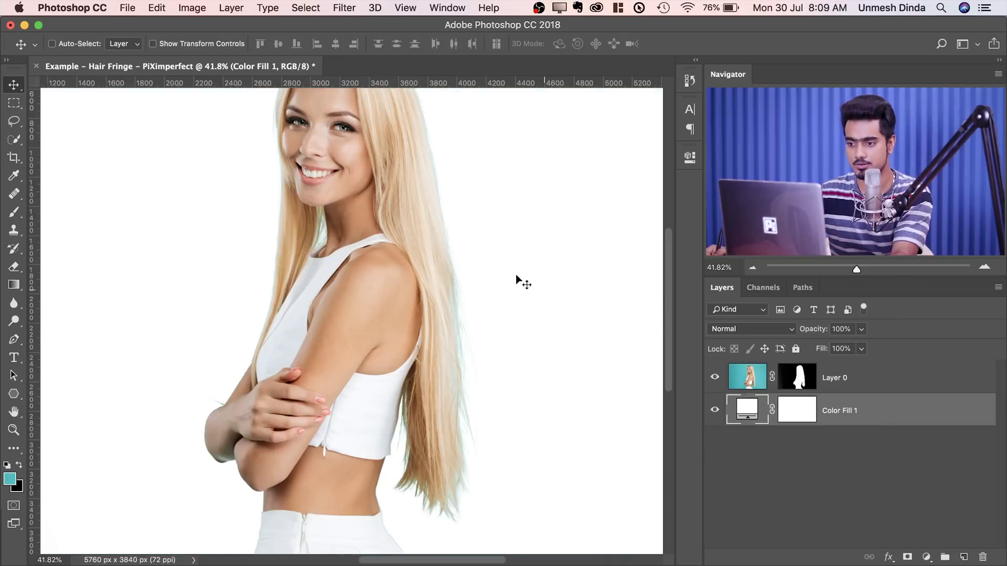
# Display the mask of Layer 0 by itself and set up a white brush of size 141 with 100% flow
pyautogui.scroll(5, 466, 262)
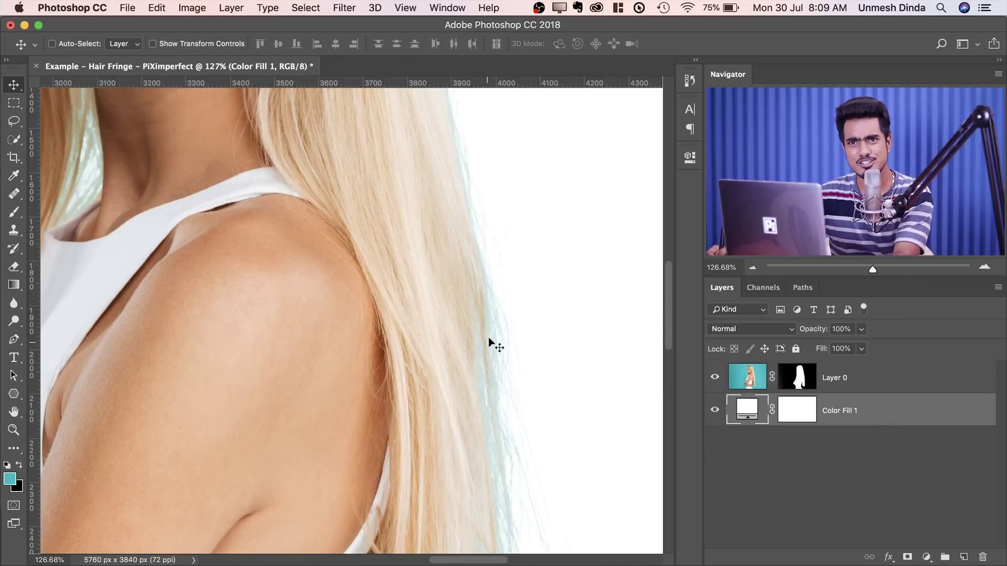
pyautogui.moveTo(340, 245); pyautogui.dragTo(481, 400)
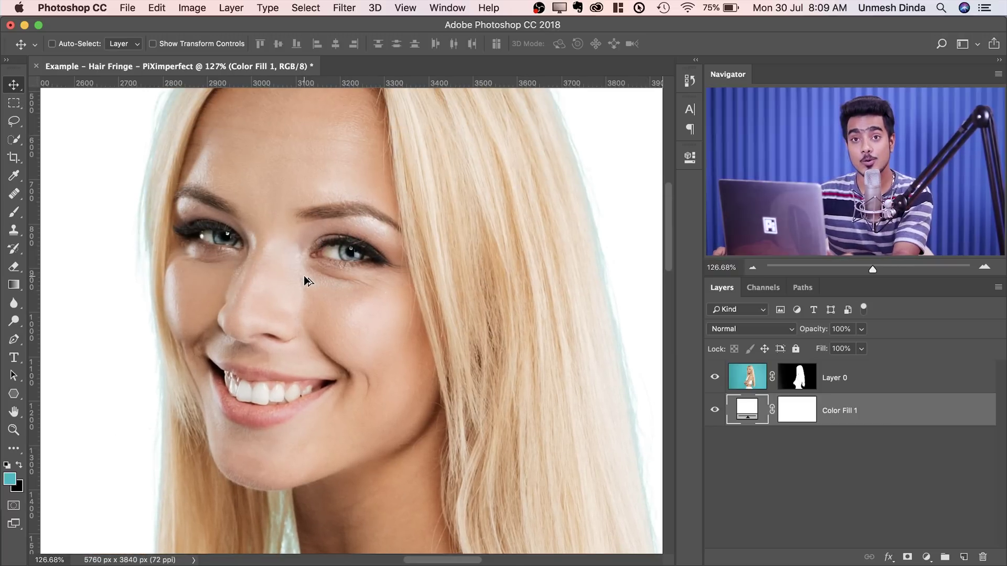
pyautogui.keyDown('alt'); pyautogui.click(813, 383); pyautogui.keyUp('alt')
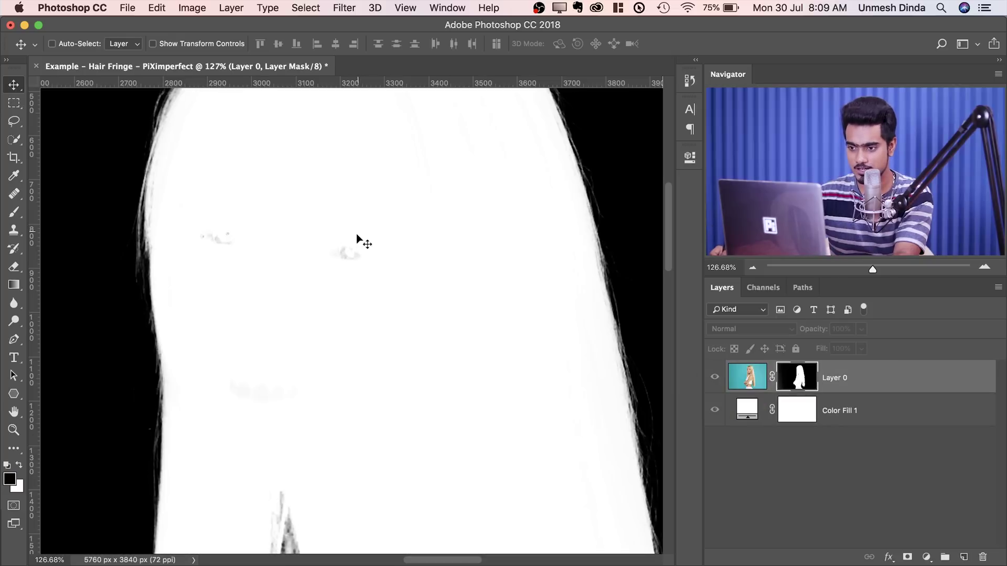
pyautogui.scroll(-2, 242, 263)
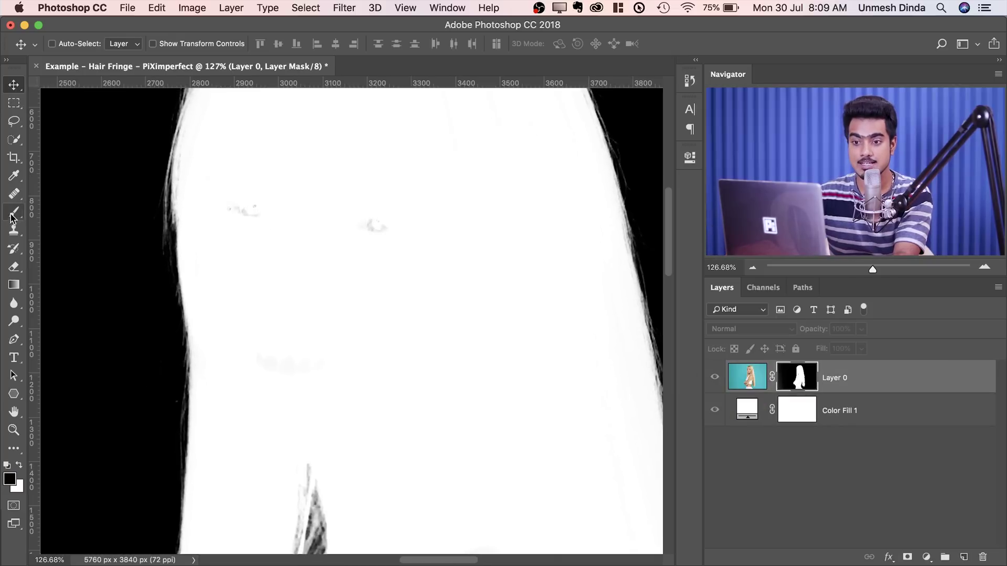
pyautogui.press('b')
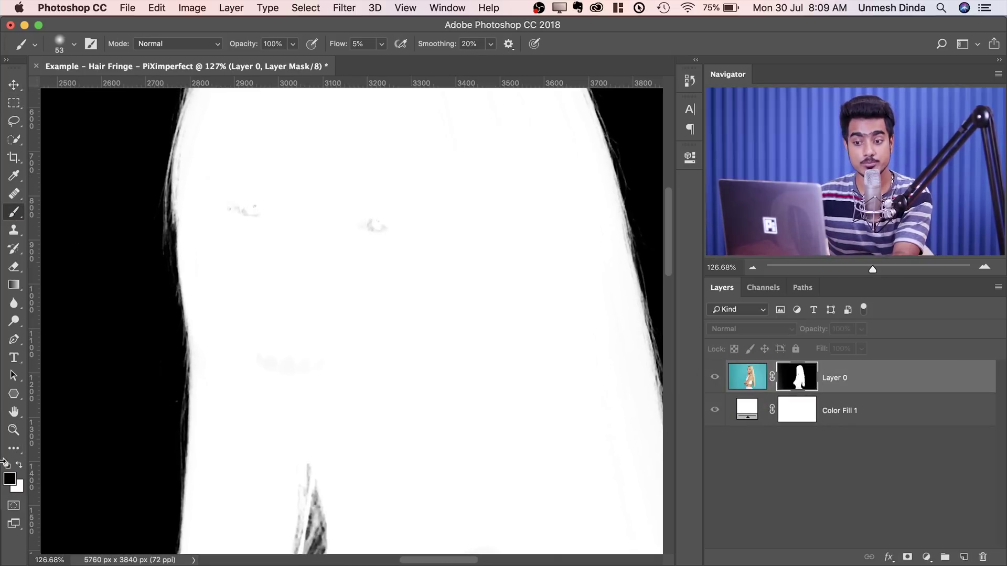
pyautogui.press('x')
pyautogui.moveTo(333, 272); pyautogui.dragTo(355, 272)
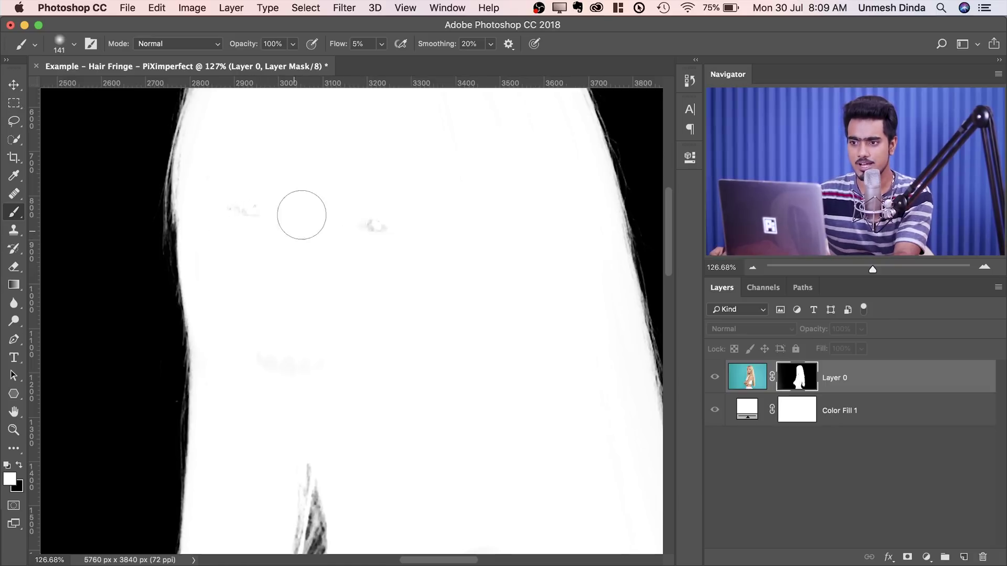
pyautogui.click(381, 44)
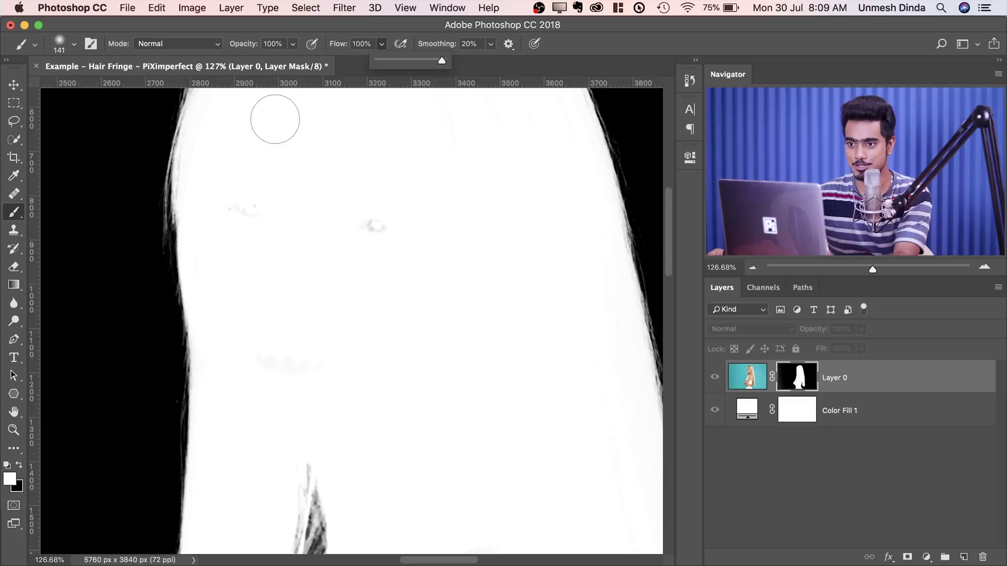
# Paint white over the grey spots at the eyes and mouth in the layer mask with a size 148 brush
pyautogui.click(251, 215)
pyautogui.moveTo(280, 244); pyautogui.dragTo(281, 244)
pyautogui.moveTo(257, 223)
pyautogui.mouseDown()
pyautogui.moveTo(243, 221)
pyautogui.moveTo(433, 223)
pyautogui.mouseUp()
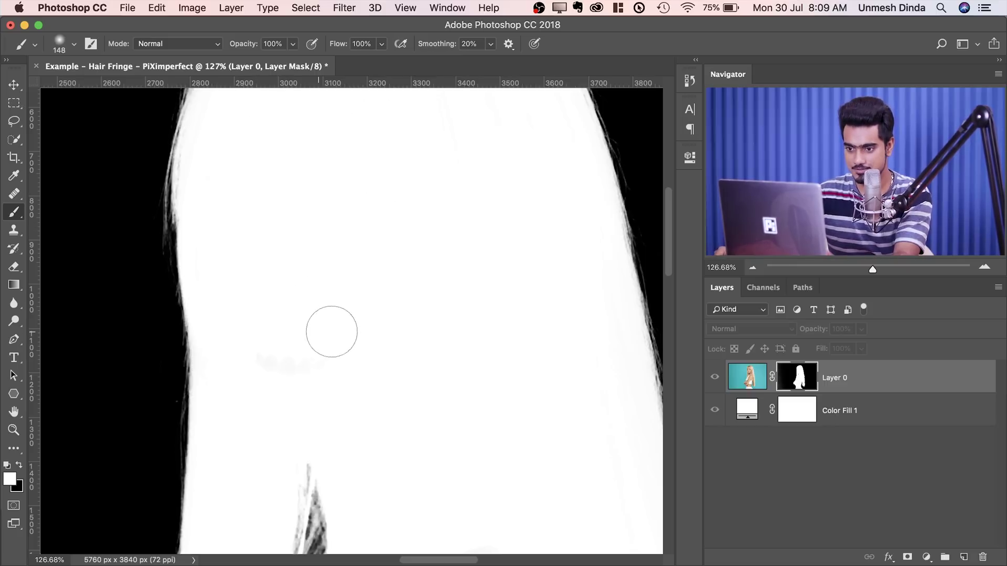
pyautogui.moveTo(319, 357)
pyautogui.mouseDown()
pyautogui.moveTo(249, 362)
pyautogui.moveTo(314, 346)
pyautogui.mouseUp()
pyautogui.moveTo(406, 336)
pyautogui.mouseDown()
pyautogui.moveTo(424, 265)
pyautogui.moveTo(318, 272)
pyautogui.moveTo(447, 242)
pyautogui.mouseUp()
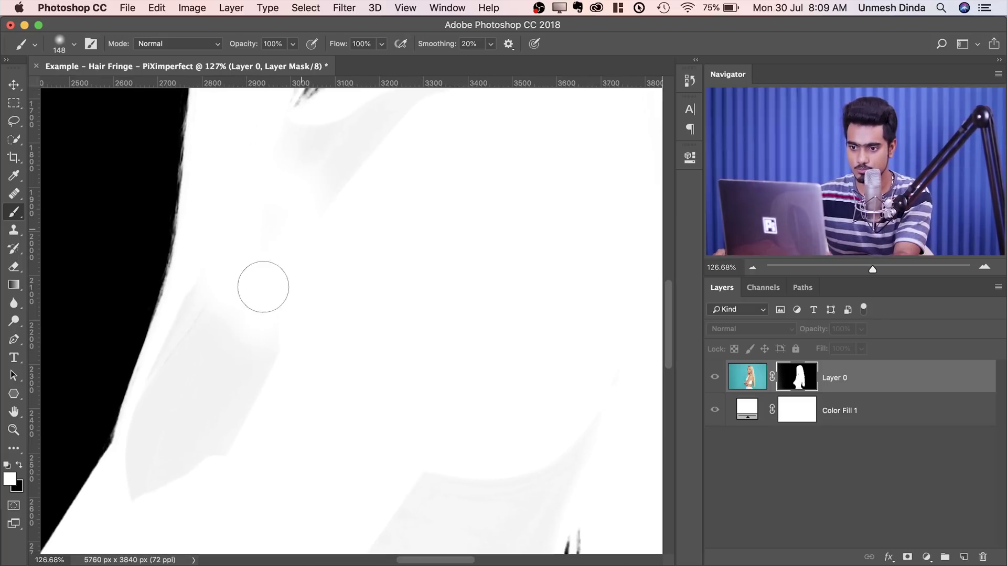
# Paint white over the grey patches of the clothing and torso in the mask, reducing the brush to size 25 near the waist
pyautogui.moveTo(247, 336); pyautogui.dragTo(220, 347)
pyautogui.moveTo(213, 336); pyautogui.dragTo(229, 477)
pyautogui.moveTo(210, 269); pyautogui.dragTo(202, 300)
pyautogui.moveTo(167, 394)
pyautogui.mouseDown()
pyautogui.moveTo(168, 376)
pyautogui.moveTo(157, 461)
pyautogui.mouseUp()
pyautogui.moveTo(275, 153)
pyautogui.mouseDown()
pyautogui.moveTo(198, 331)
pyautogui.moveTo(432, 247)
pyautogui.mouseUp()
pyautogui.moveTo(588, 446); pyautogui.dragTo(375, 245)
pyautogui.moveTo(216, 526); pyautogui.dragTo(352, 295)
pyautogui.moveTo(409, 216)
pyautogui.mouseDown()
pyautogui.moveTo(430, 207)
pyautogui.moveTo(195, 376)
pyautogui.moveTo(307, 368)
pyautogui.moveTo(288, 369)
pyautogui.mouseUp()
pyautogui.moveTo(355, 417)
pyautogui.mouseDown()
pyautogui.moveTo(386, 360)
pyautogui.moveTo(373, 441)
pyautogui.moveTo(420, 396)
pyautogui.mouseUp()
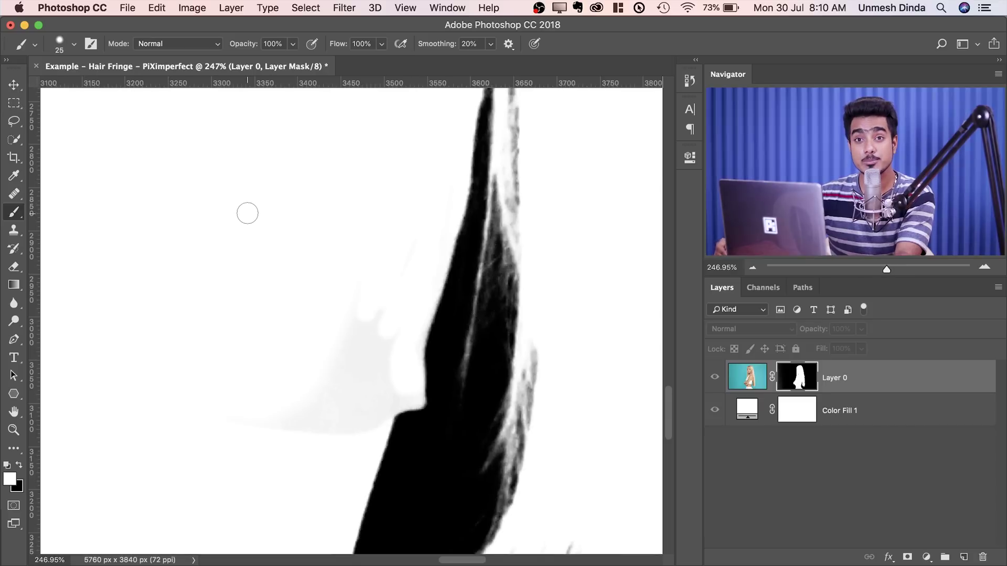
# Set the brush blend mode to Overlay and whiten the grey patch beside the dark gap between waist and hair
pyautogui.click(189, 46)
pyautogui.click(190, 212)
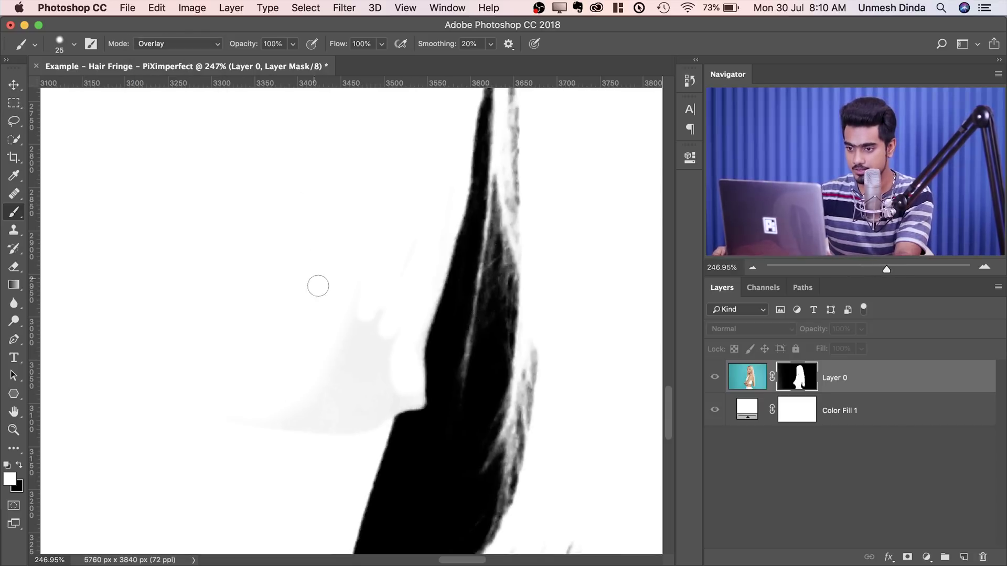
pyautogui.moveTo(316, 285); pyautogui.dragTo(378, 281)
pyautogui.moveTo(360, 386)
pyautogui.mouseDown()
pyautogui.moveTo(367, 360)
pyautogui.moveTo(363, 388)
pyautogui.moveTo(416, 398)
pyautogui.moveTo(364, 360)
pyautogui.moveTo(318, 353)
pyautogui.moveTo(326, 392)
pyautogui.moveTo(245, 478)
pyautogui.moveTo(225, 441)
pyautogui.moveTo(344, 431)
pyautogui.moveTo(372, 404)
pyautogui.moveTo(346, 356)
pyautogui.mouseUp()
pyautogui.moveTo(396, 255); pyautogui.dragTo(283, 326)
pyautogui.moveTo(302, 344)
pyautogui.mouseDown()
pyautogui.moveTo(384, 247)
pyautogui.moveTo(328, 420)
pyautogui.mouseUp()
# Enlarge the brush to size 99 and whiten the remaining grey areas inside the torso and waist
pyautogui.keyDown('ctrl'); pyautogui.keyDown('alt'); pyautogui.moveTo(337, 295); pyautogui.dragTo(358, 296); pyautogui.keyUp('alt'); pyautogui.keyUp('ctrl')
pyautogui.moveTo(316, 265)
pyautogui.mouseDown()
pyautogui.moveTo(326, 266)
pyautogui.moveTo(382, 530)
pyautogui.moveTo(643, 440)
pyautogui.mouseUp()
pyautogui.moveTo(643, 439)
pyautogui.mouseDown()
pyautogui.moveTo(406, 416)
pyautogui.moveTo(650, 314)
pyautogui.mouseUp()
pyautogui.moveTo(658, 270)
pyautogui.mouseDown()
pyautogui.moveTo(383, 277)
pyautogui.moveTo(478, 451)
pyautogui.mouseUp()
pyautogui.moveTo(474, 420); pyautogui.dragTo(279, 389)
pyautogui.keyDown('ctrl'); pyautogui.keyDown('alt'); pyautogui.moveTo(296, 293); pyautogui.dragTo(279, 294); pyautogui.keyUp('alt'); pyautogui.keyUp('ctrl')
pyautogui.moveTo(282, 256)
pyautogui.mouseDown()
pyautogui.moveTo(281, 310)
pyautogui.moveTo(256, 216)
pyautogui.moveTo(289, 218)
pyautogui.moveTo(306, 325)
pyautogui.moveTo(344, 427)
pyautogui.moveTo(385, 400)
pyautogui.moveTo(438, 477)
pyautogui.moveTo(441, 537)
pyautogui.moveTo(448, 472)
pyautogui.moveTo(462, 494)
pyautogui.moveTo(425, 398)
pyautogui.moveTo(523, 493)
pyautogui.mouseUp()
pyautogui.moveTo(301, 156); pyautogui.dragTo(433, 298)
pyautogui.keyDown('super'); pyautogui.moveTo(433, 297); pyautogui.dragTo(365, 291); pyautogui.keyUp('super')
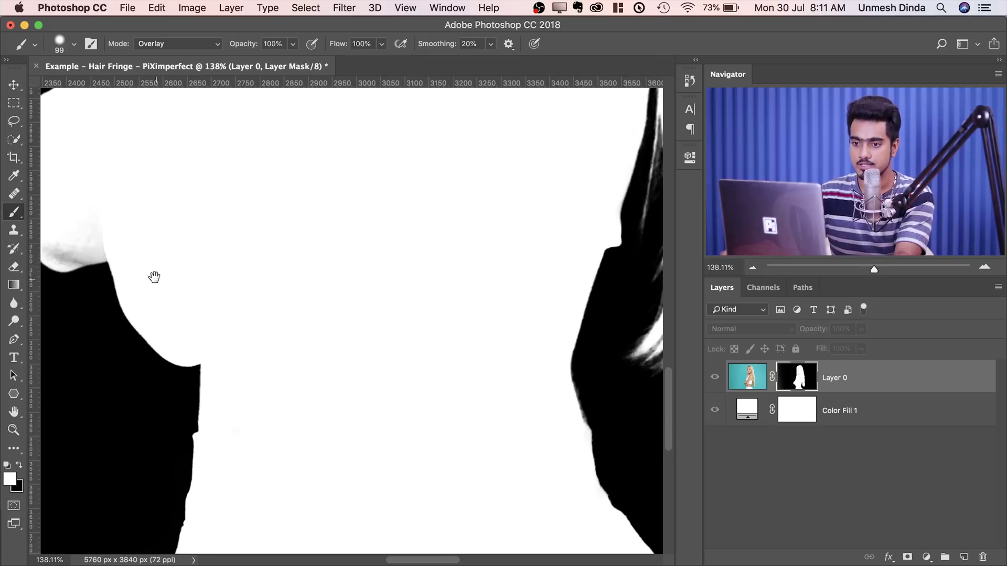
# Whiten the grey shading inside the elbow in the mask with a size 153 Overlay brush
pyautogui.moveTo(151, 274); pyautogui.dragTo(382, 348)
pyautogui.moveTo(311, 333)
pyautogui.keyDown('super'); pyautogui.mouseDown()
pyautogui.moveTo(375, 321)
pyautogui.moveTo(359, 315)
pyautogui.mouseUp(); pyautogui.keyUp('super')
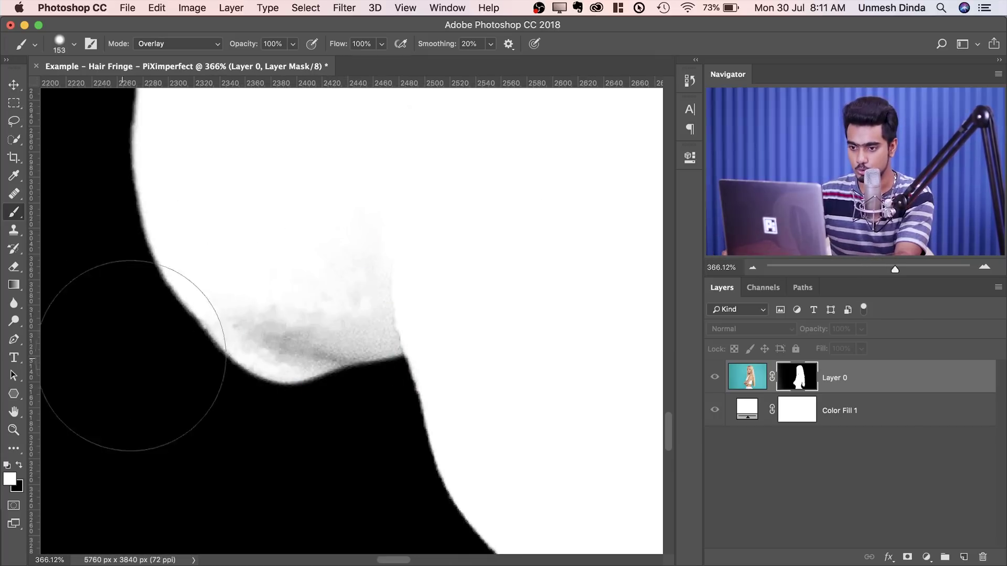
pyautogui.moveTo(286, 290)
pyautogui.mouseDown()
pyautogui.moveTo(337, 283)
pyautogui.moveTo(264, 281)
pyautogui.mouseUp()
pyautogui.keyDown('super'); pyautogui.moveTo(468, 233); pyautogui.dragTo(352, 232); pyautogui.keyUp('super')
pyautogui.moveTo(446, 238)
pyautogui.mouseDown()
pyautogui.moveTo(322, 339)
pyautogui.moveTo(247, 493)
pyautogui.mouseUp()
pyautogui.moveTo(245, 215); pyautogui.dragTo(337, 322)
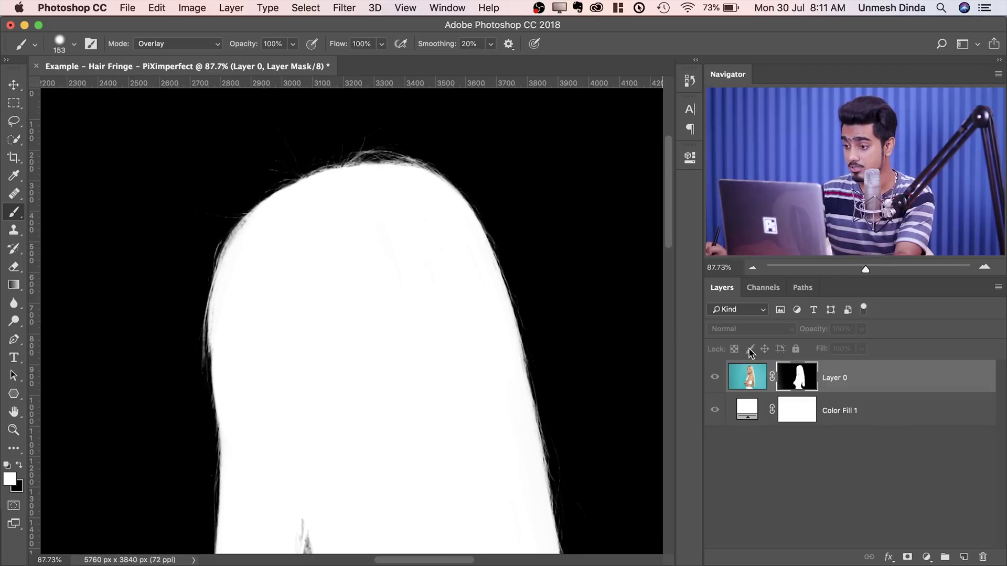
# Show the full image instead of the mask and inspect the cutout and the white backdrop for leftover teal
pyautogui.keyDown('alt'); pyautogui.click(801, 379); pyautogui.keyUp('alt')
pyautogui.keyDown('super'); pyautogui.moveTo(467, 339); pyautogui.dragTo(359, 342); pyautogui.keyUp('super')
pyautogui.moveTo(391, 511); pyautogui.dragTo(341, 416)
pyautogui.keyDown('super'); pyautogui.moveTo(287, 374); pyautogui.dragTo(339, 378); pyautogui.keyUp('super')
pyautogui.moveTo(405, 372); pyautogui.dragTo(499, 321)
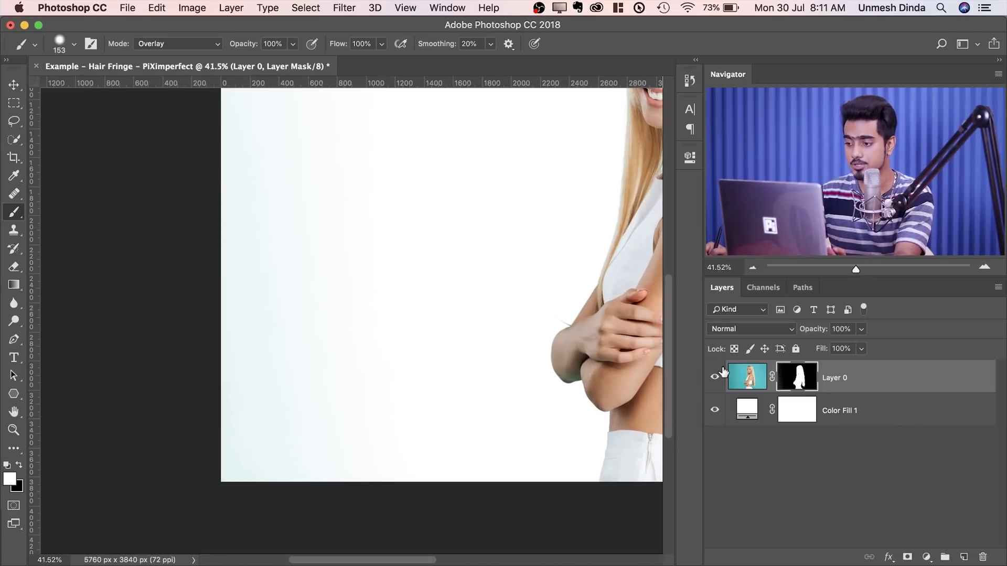
# Display the mask of Layer 0 and paint out the grey haze at its outer edge with a black size 955 Overlay brush
pyautogui.keyDown('alt'); pyautogui.click(797, 376); pyautogui.keyUp('alt')
pyautogui.moveTo(329, 327)
pyautogui.mouseDown()
pyautogui.moveTo(367, 322)
pyautogui.moveTo(262, 263)
pyautogui.moveTo(225, 483)
pyautogui.mouseUp()
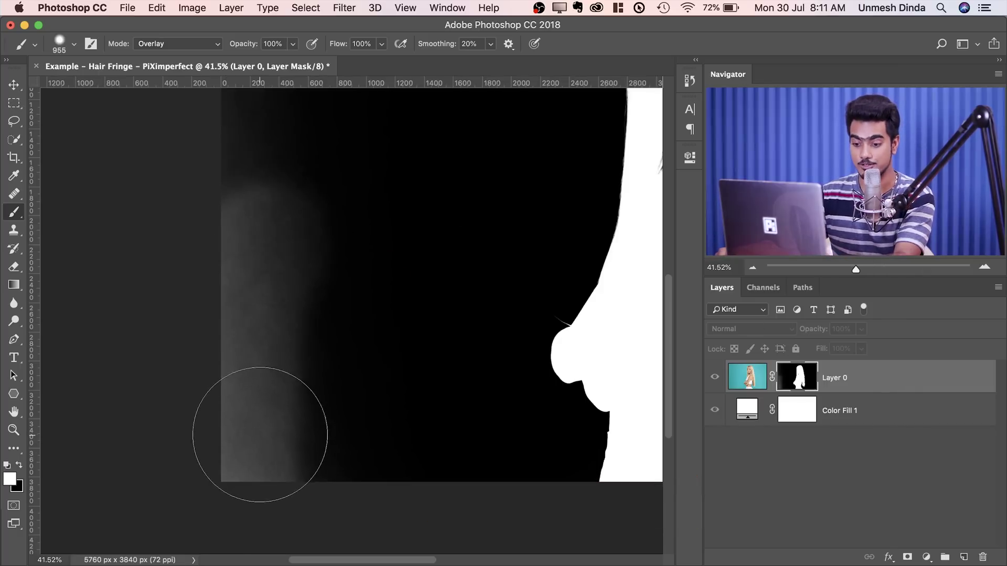
pyautogui.press('z')
pyautogui.press('b')
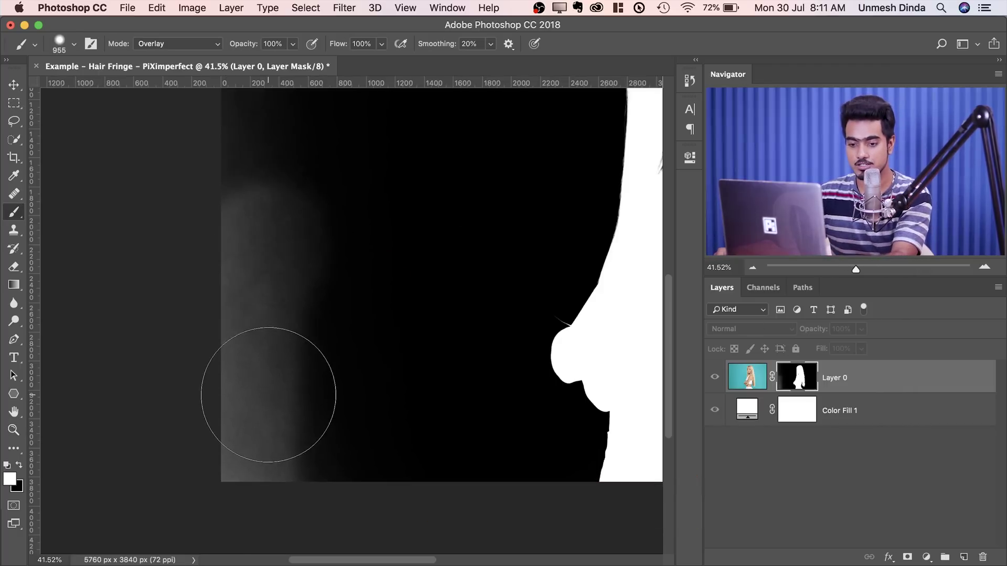
pyautogui.press('x')
pyautogui.moveTo(241, 451)
pyautogui.mouseDown()
pyautogui.moveTo(284, 172)
pyautogui.moveTo(187, 349)
pyautogui.mouseUp()
pyautogui.scroll(10, 223, 232)
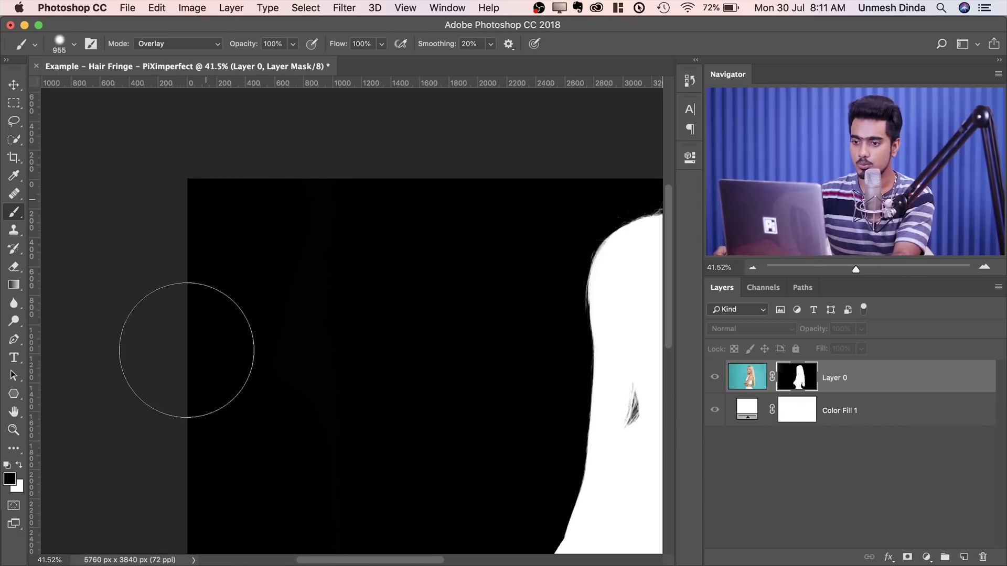
# Check the background of the mask on the hair side and set the brush blend mode back to Normal
pyautogui.moveTo(381, 299); pyautogui.dragTo(43, 272)
pyautogui.moveTo(371, 285); pyautogui.dragTo(458, 254)
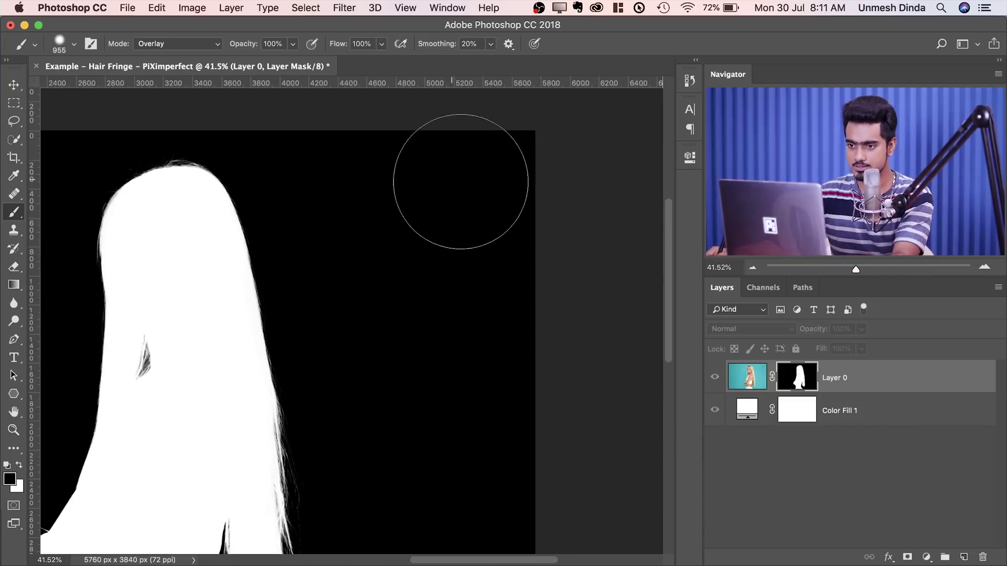
pyautogui.scroll(-15, 461, 180)
pyautogui.hscroll(-2, 499, 213)
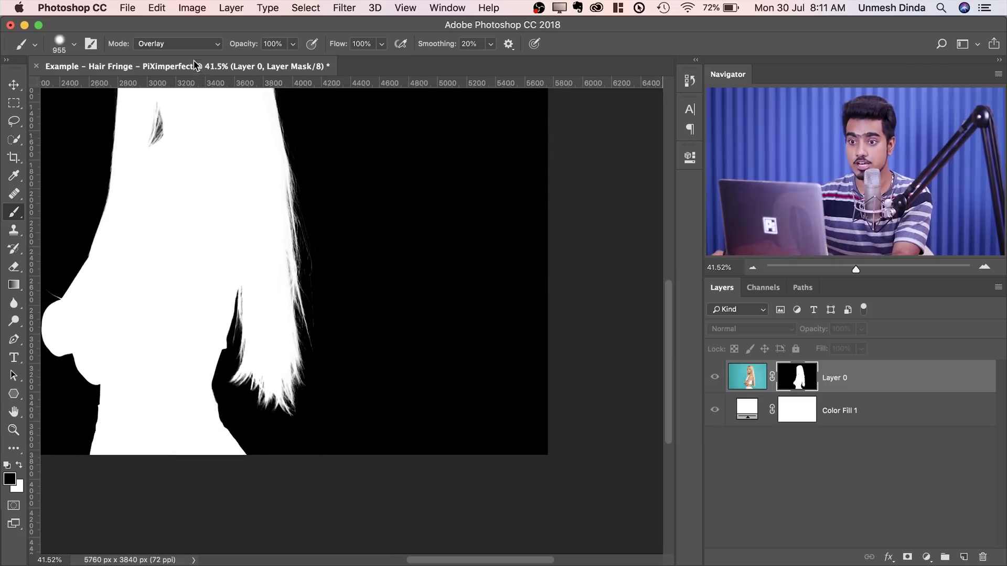
pyautogui.click(195, 44)
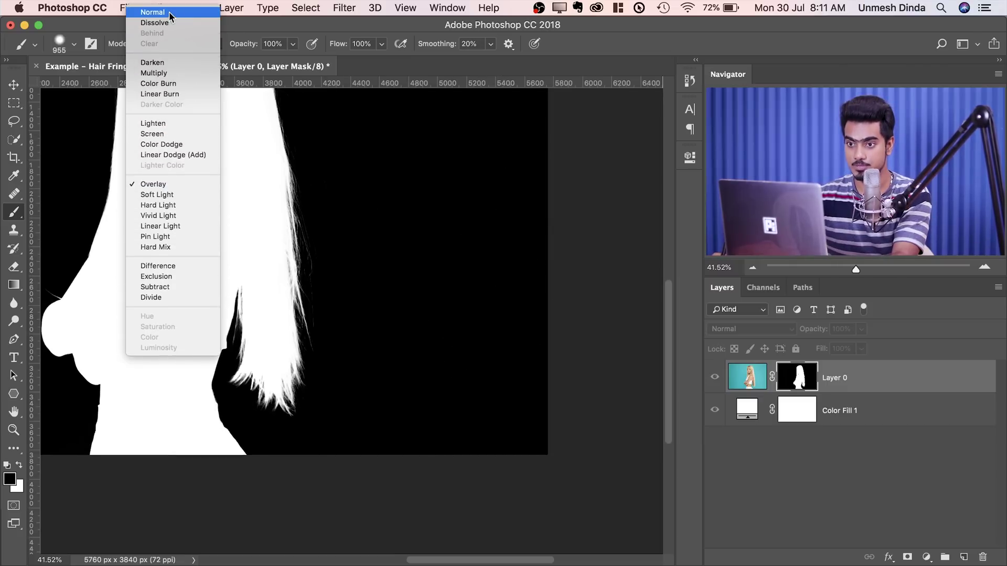
pyautogui.click(198, 11)
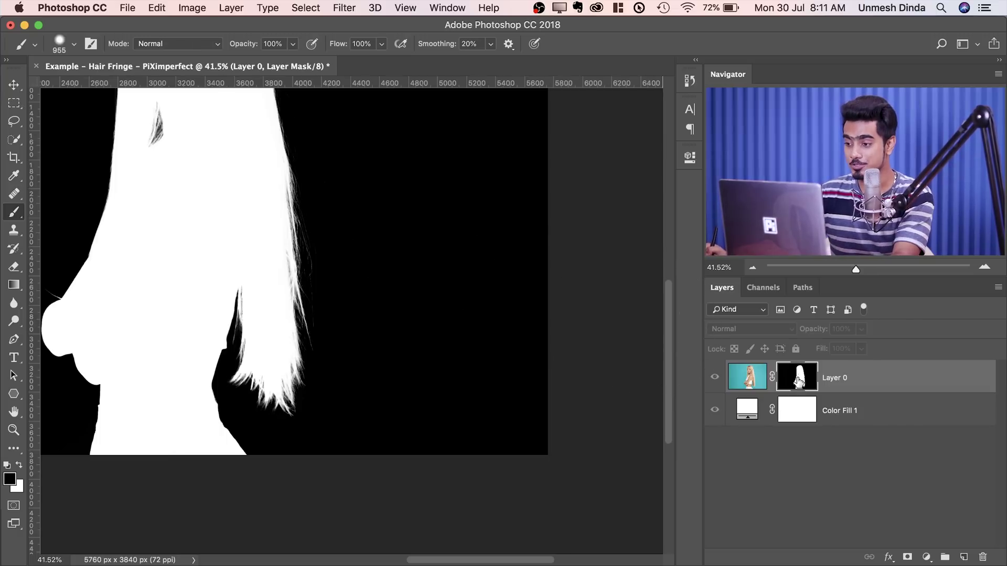
# Show the full image again and examine the teal fringe along the long hair
pyautogui.keyDown('alt'); pyautogui.click(798, 381); pyautogui.keyUp('alt')
pyautogui.keyDown('super'); pyautogui.click(313, 227); pyautogui.keyUp('super')
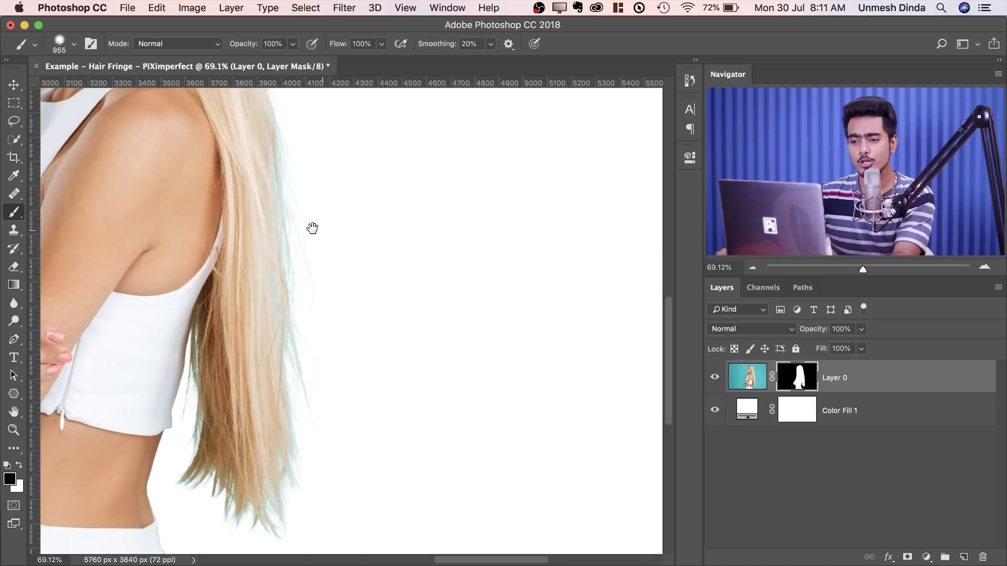
pyautogui.moveTo(313, 227); pyautogui.dragTo(481, 455)
pyautogui.moveTo(257, 249); pyautogui.dragTo(294, 451)
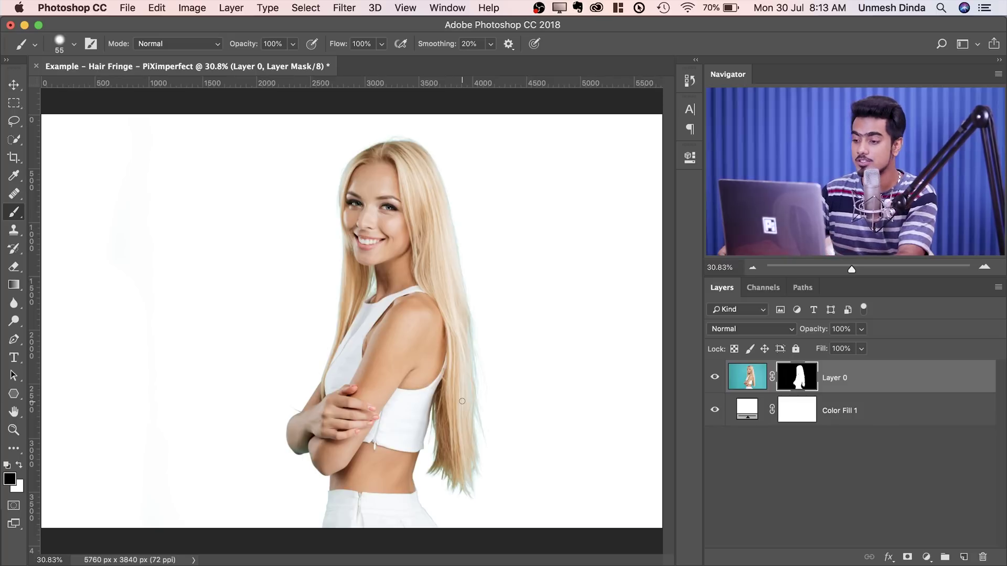
# Add a new empty layer above Layer 0
pyautogui.moveTo(440, 265); pyautogui.dragTo(540, 255)
pyautogui.moveTo(386, 251); pyautogui.dragTo(411, 322)
pyautogui.click(963, 557)
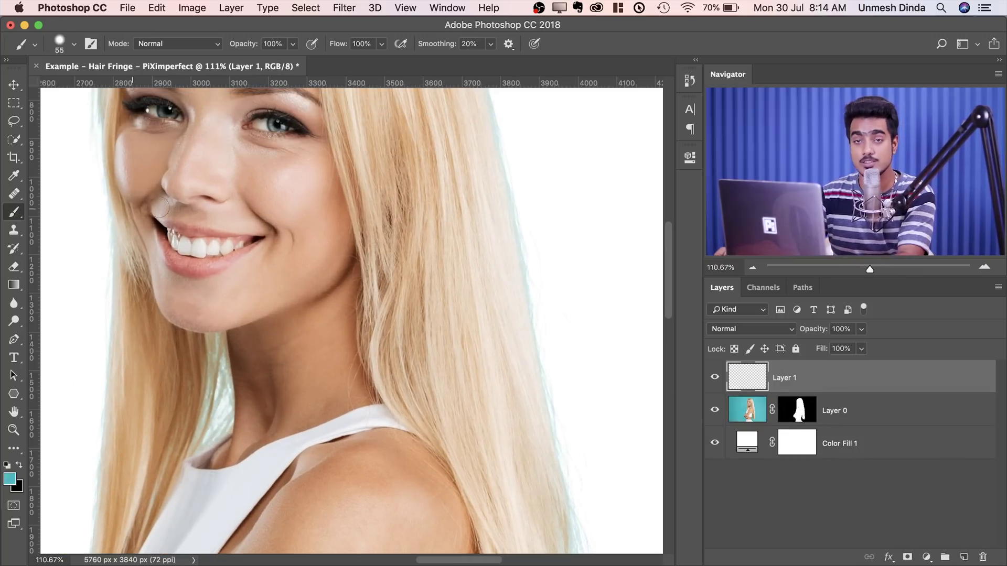
# Review the Eyedropper tool's sample size and sampled-layer options, and return to the Brush tool
pyautogui.moveTo(279, 169); pyautogui.dragTo(258, 479)
pyautogui.moveTo(371, 219); pyautogui.dragTo(419, 193)
pyautogui.moveTo(339, 281); pyautogui.dragTo(295, 405)
pyautogui.click(14, 179)
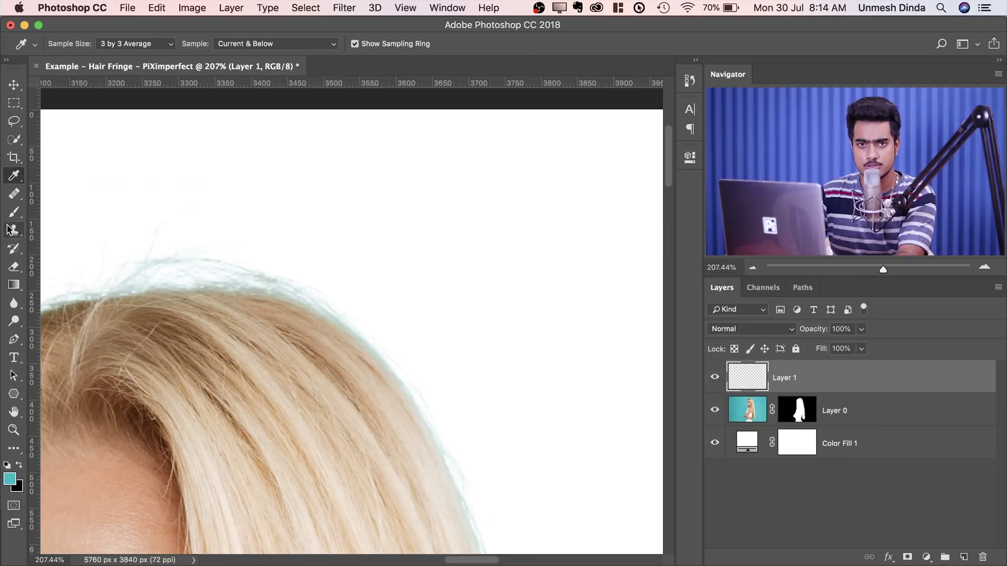
pyautogui.click(138, 46)
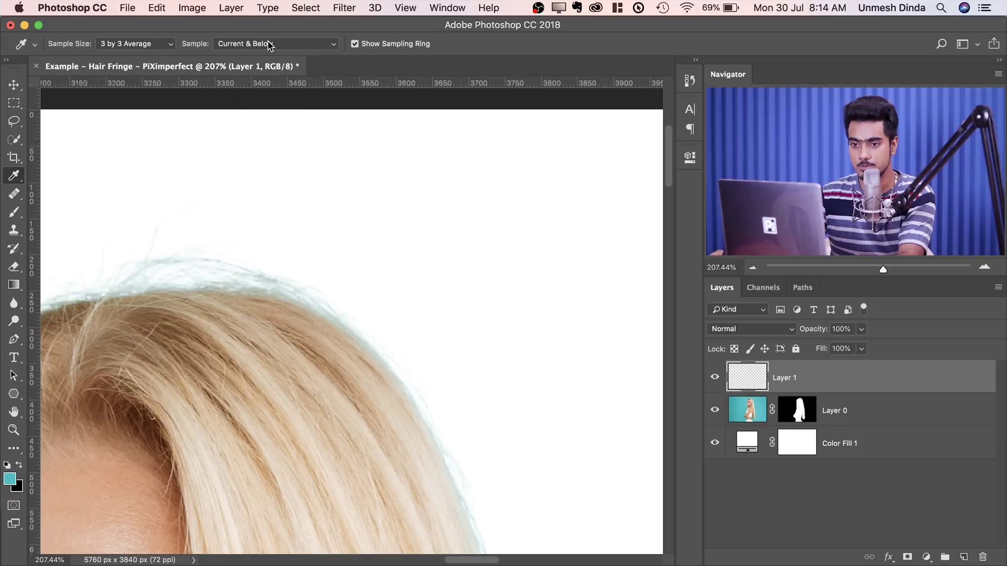
pyautogui.click(16, 214)
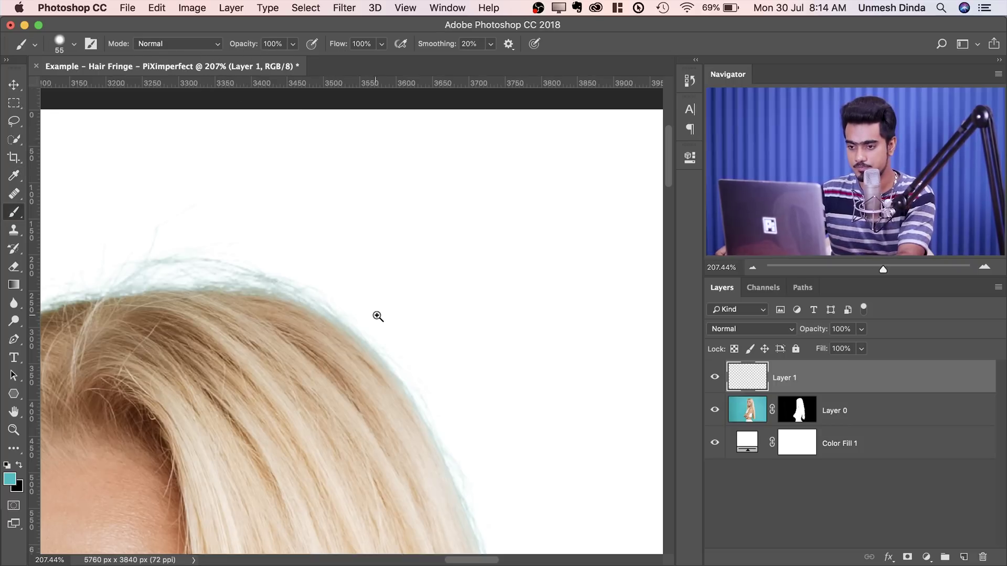
# Change the color of Color Fill 1 to black (000000)
pyautogui.moveTo(377, 316)
pyautogui.mouseDown()
pyautogui.moveTo(400, 309)
pyautogui.moveTo(450, 335)
pyautogui.moveTo(619, 359)
pyautogui.mouseUp()
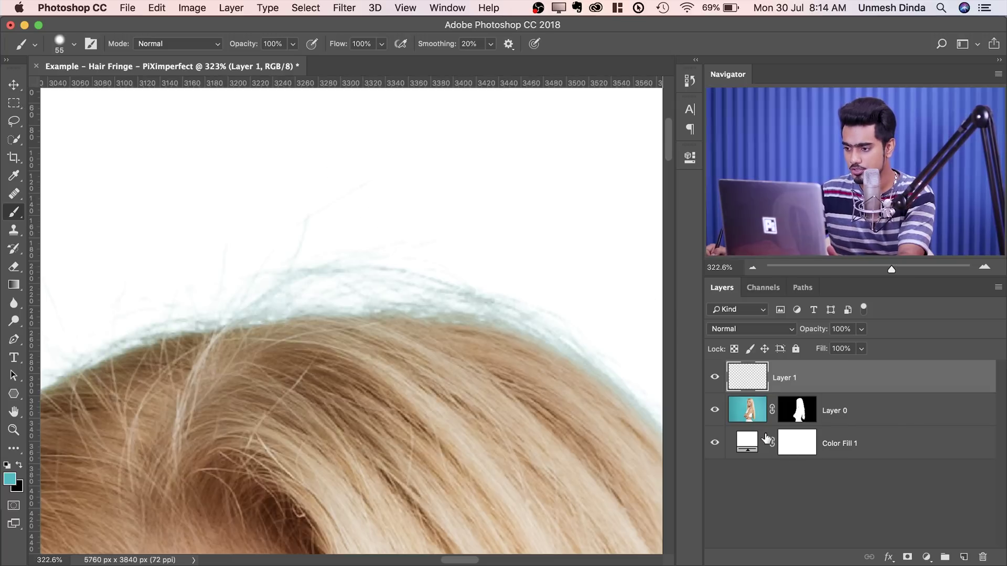
pyautogui.doubleClick(746, 442)
pyautogui.moveTo(725, 448); pyautogui.dragTo(563, 565)
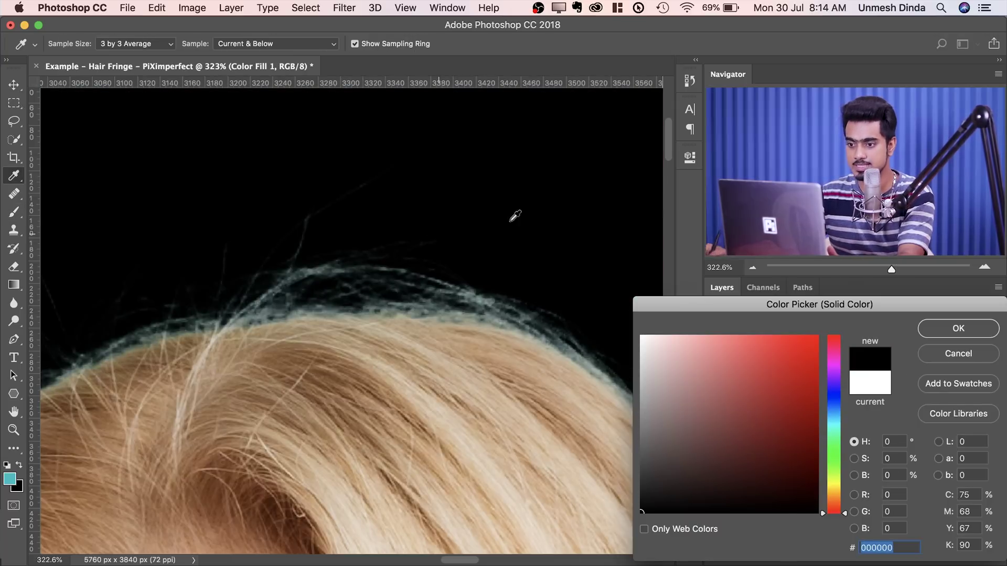
pyautogui.click(926, 332)
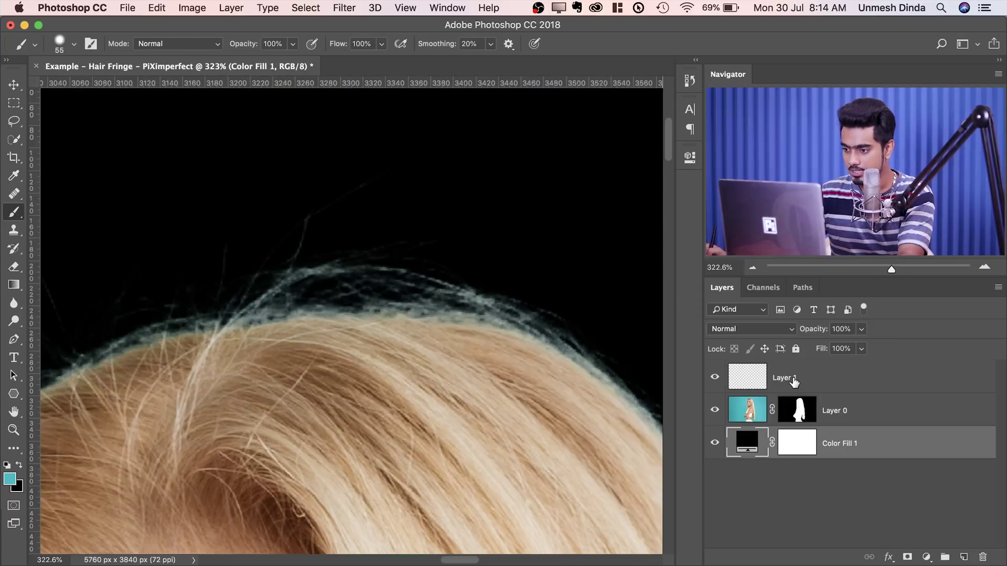
# Sample the blonde hair color and paint a dab with a size 98 brush just above the head on Layer 1
pyautogui.click(793, 384)
pyautogui.press('alt')
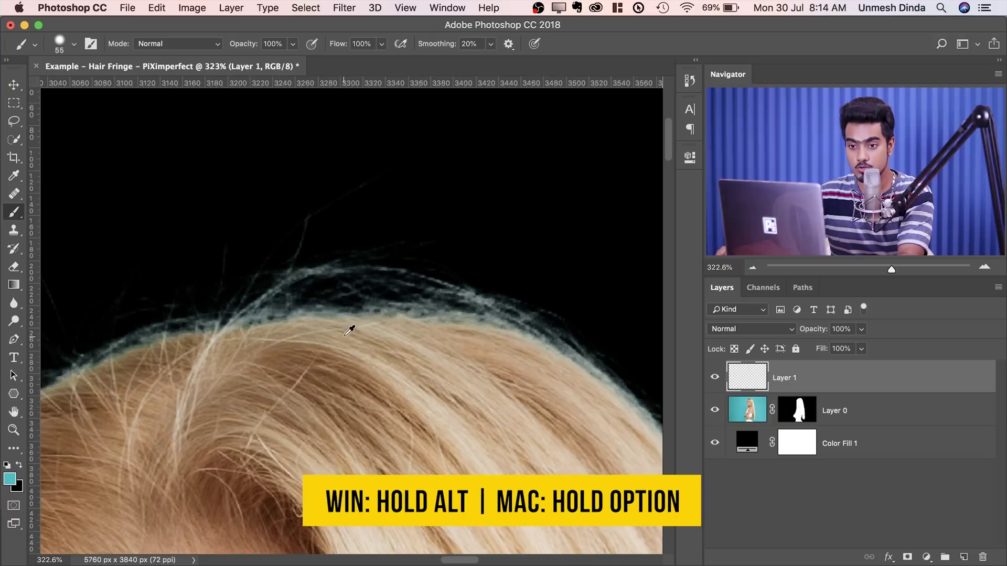
pyautogui.keyDown('alt'); pyautogui.click(389, 328); pyautogui.keyUp('alt')
pyautogui.moveTo(316, 226); pyautogui.dragTo(346, 226)
pyautogui.moveTo(316, 208)
pyautogui.mouseDown()
pyautogui.moveTo(300, 218)
pyautogui.moveTo(310, 218)
pyautogui.mouseUp()
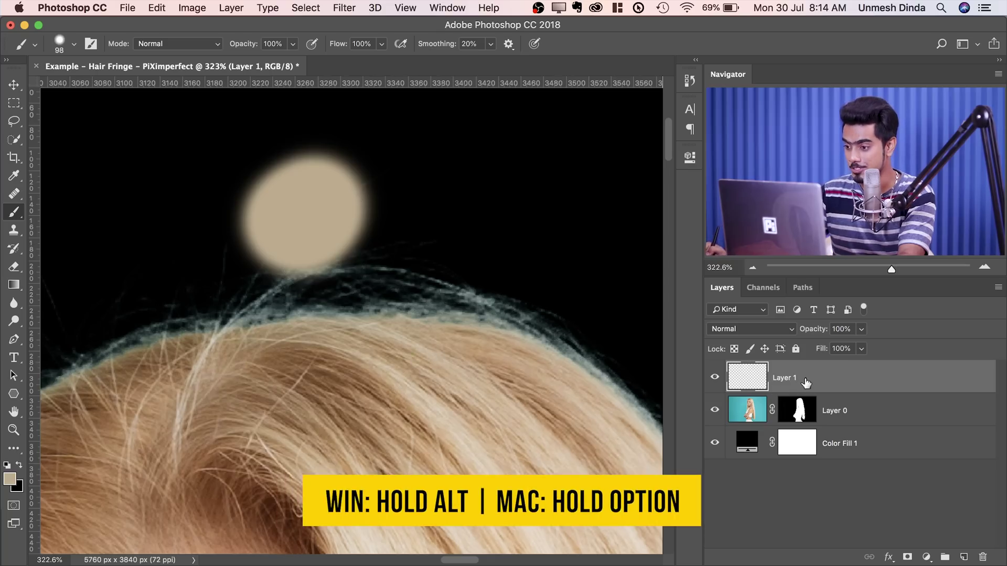
# Clip Layer 1 to Layer 0, and try a stroke of the sampled color over the crown before undoing it
pyautogui.keyDown('alt'); pyautogui.click(843, 389); pyautogui.keyUp('alt')
pyautogui.moveTo(339, 227)
pyautogui.mouseDown()
pyautogui.moveTo(296, 241)
pyautogui.moveTo(365, 266)
pyautogui.moveTo(402, 256)
pyautogui.moveTo(326, 368)
pyautogui.mouseUp()
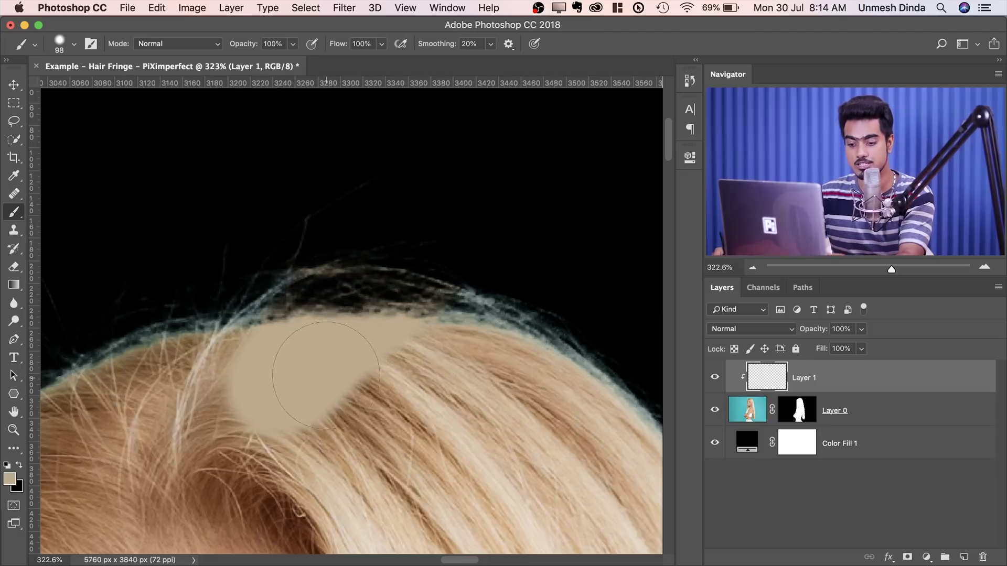
pyautogui.press('super+z')
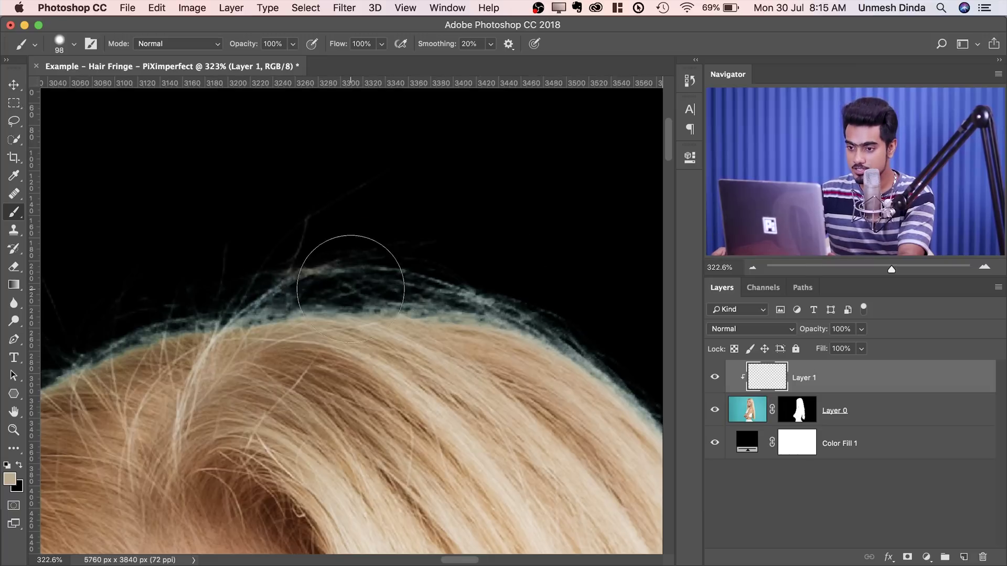
# Examine the teal fringe from the crown down to the cheek, sampling the differing hair colors along the edge
pyautogui.moveTo(349, 273)
pyautogui.mouseDown()
pyautogui.moveTo(321, 180)
pyautogui.moveTo(342, 209)
pyautogui.moveTo(289, 206)
pyautogui.mouseUp()
pyautogui.moveTo(254, 263); pyautogui.dragTo(313, 283)
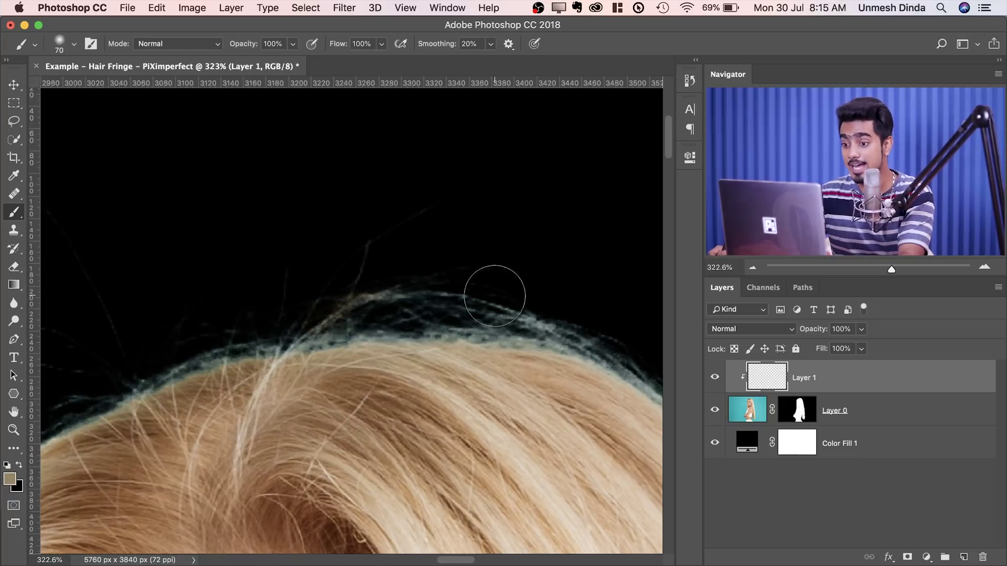
pyautogui.moveTo(322, 318); pyautogui.dragTo(478, 317)
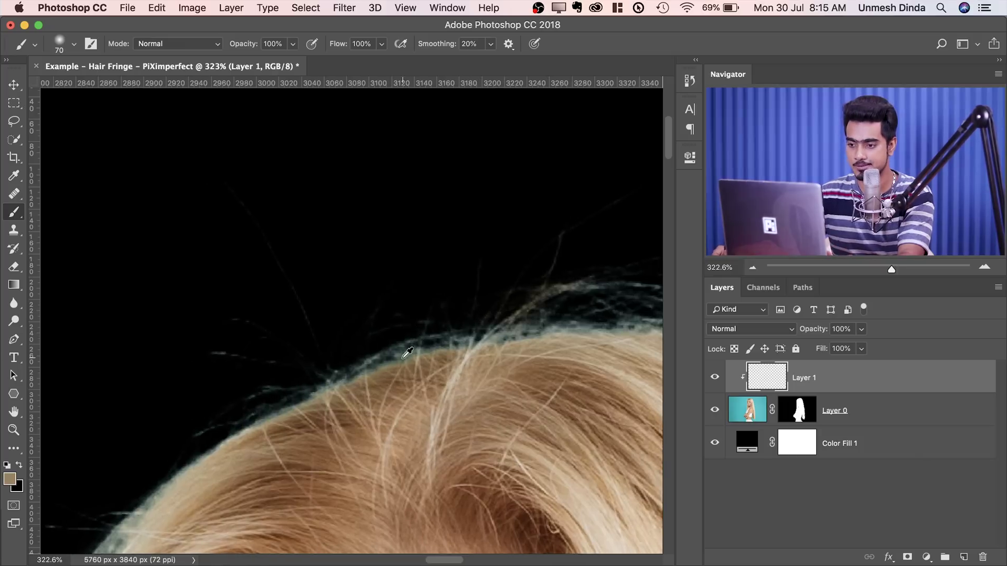
pyautogui.moveTo(282, 385); pyautogui.dragTo(445, 319)
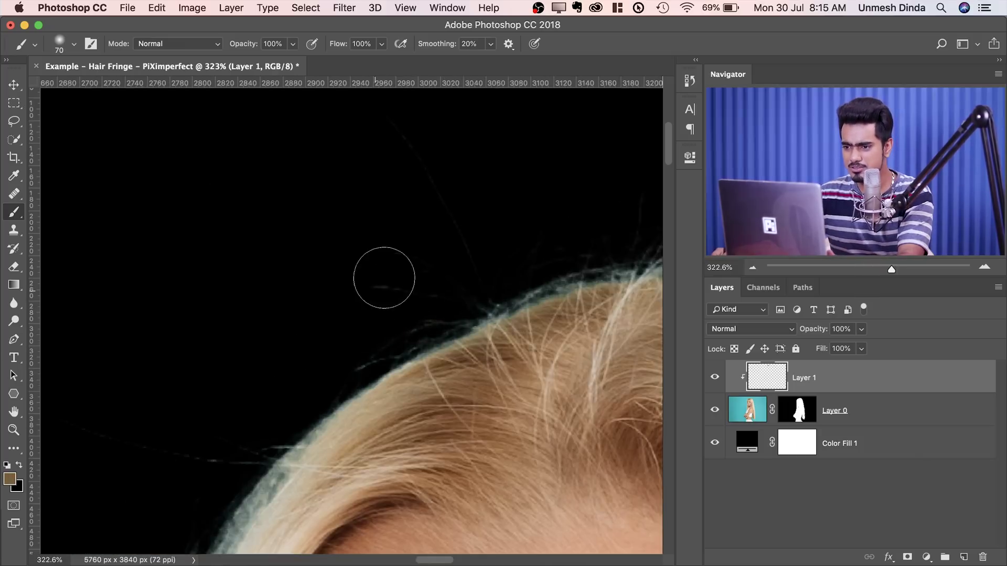
pyautogui.moveTo(397, 350); pyautogui.dragTo(442, 322)
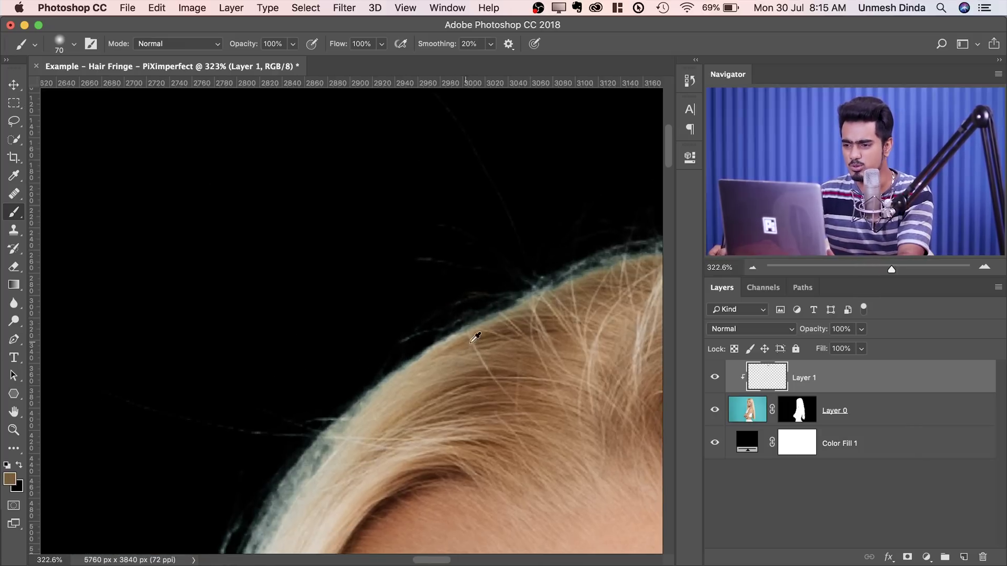
pyautogui.moveTo(309, 368); pyautogui.dragTo(426, 299)
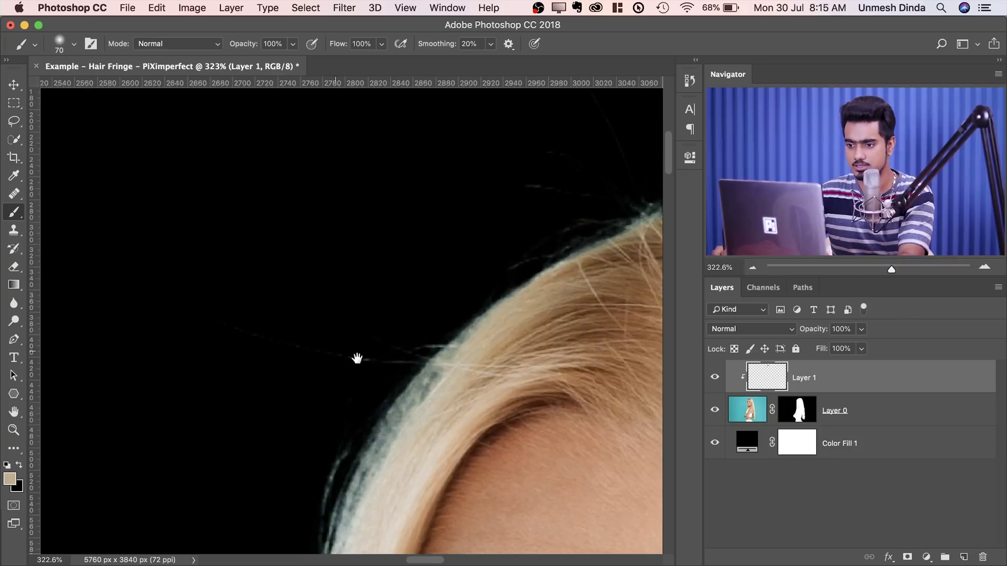
pyautogui.moveTo(360, 367); pyautogui.dragTo(424, 300)
pyautogui.moveTo(425, 367)
pyautogui.mouseDown()
pyautogui.moveTo(474, 262)
pyautogui.moveTo(474, 291)
pyautogui.moveTo(515, 128)
pyautogui.mouseUp()
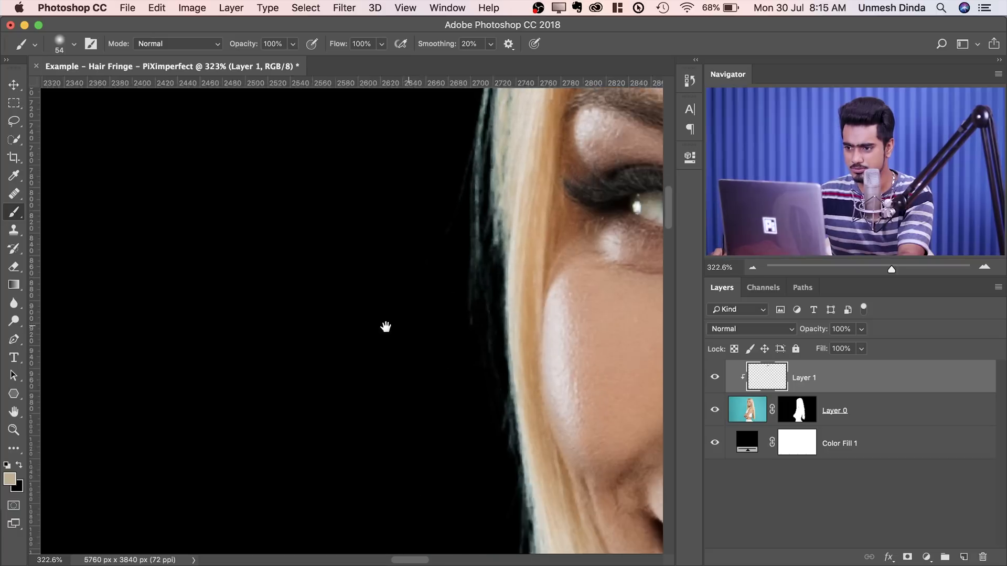
pyautogui.moveTo(385, 326); pyautogui.dragTo(263, 157)
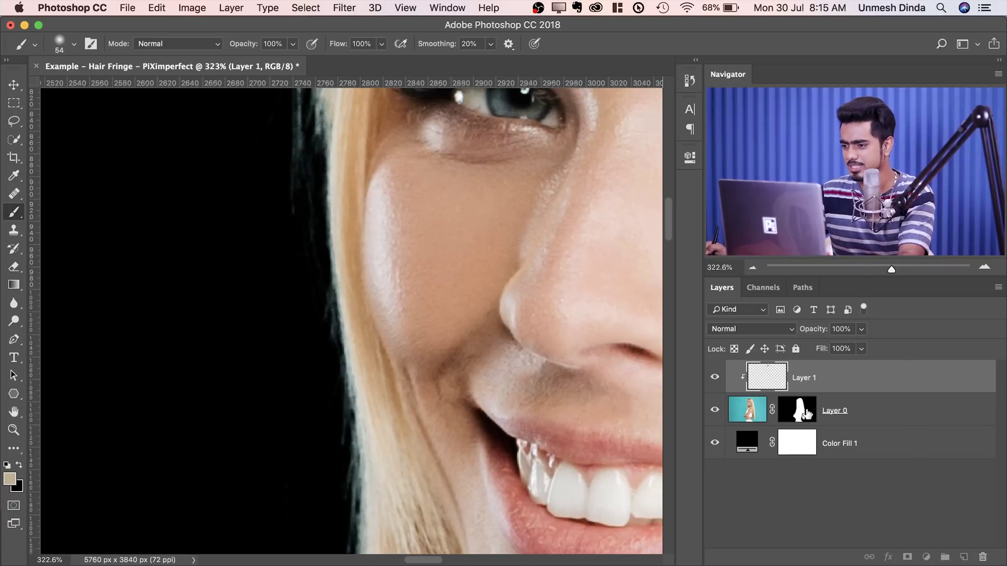
# Target Layer 0's mask with black as the painting color and set the brush blend mode to Overlay
pyautogui.click(805, 412)
pyautogui.moveTo(330, 110); pyautogui.dragTo(295, 317)
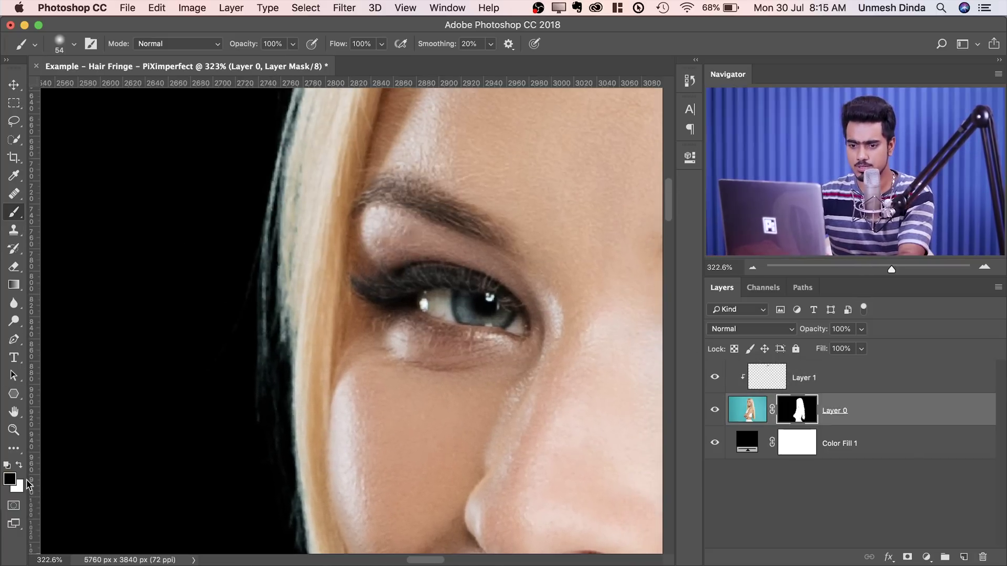
pyautogui.scroll(15, 135, 434)
pyautogui.hscroll(10, 134, 433)
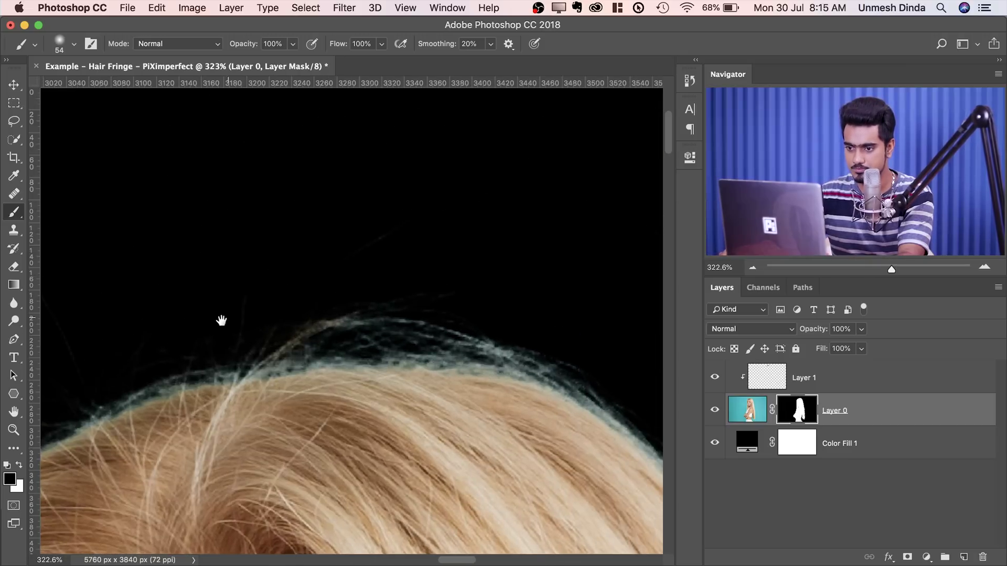
pyautogui.moveTo(222, 320); pyautogui.dragTo(348, 266)
pyautogui.click(185, 46)
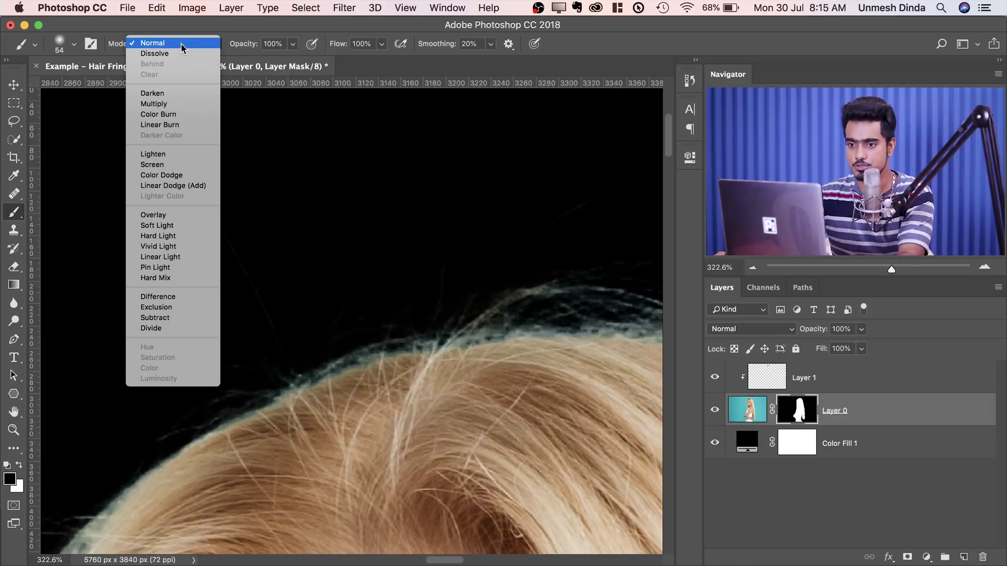
pyautogui.click(194, 215)
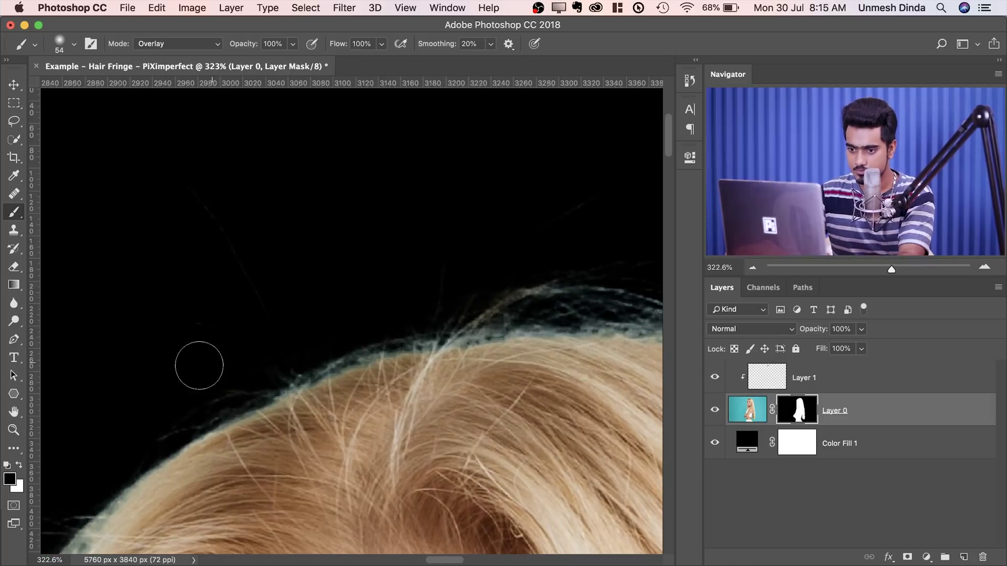
# Paint black on Layer 0's mask along the hair edge from the crown to the forehead, reducing the brush size to 35
pyautogui.press('space')
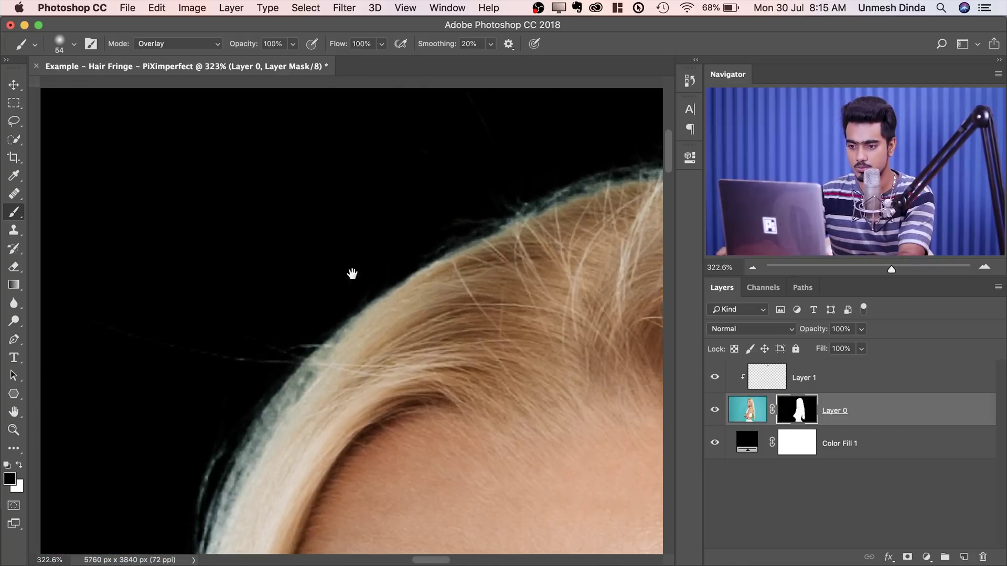
pyautogui.moveTo(267, 362); pyautogui.dragTo(328, 300)
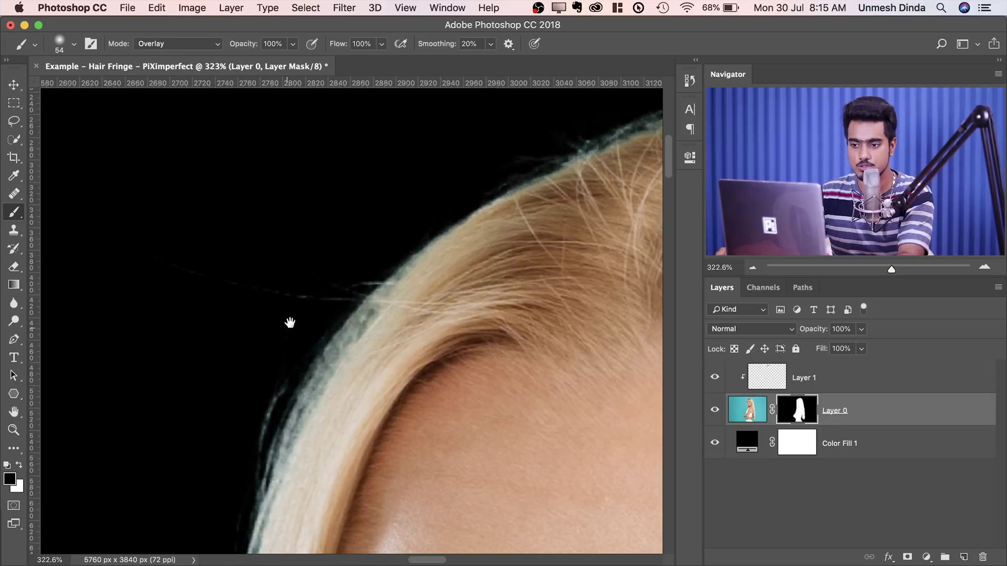
pyautogui.moveTo(290, 323); pyautogui.dragTo(330, 283)
pyautogui.moveTo(291, 382); pyautogui.dragTo(321, 265)
pyautogui.moveTo(321, 265); pyautogui.dragTo(302, 267)
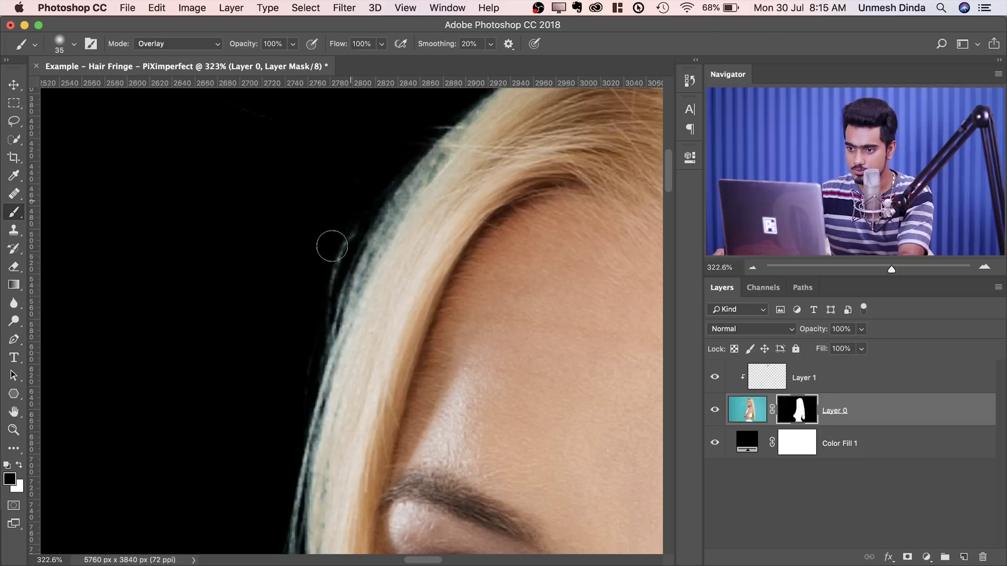
# Clean Layer 0's mask in black along the face-side hair edge from the cheek down to the arm and hand
pyautogui.scroll(-15, 313, 306)
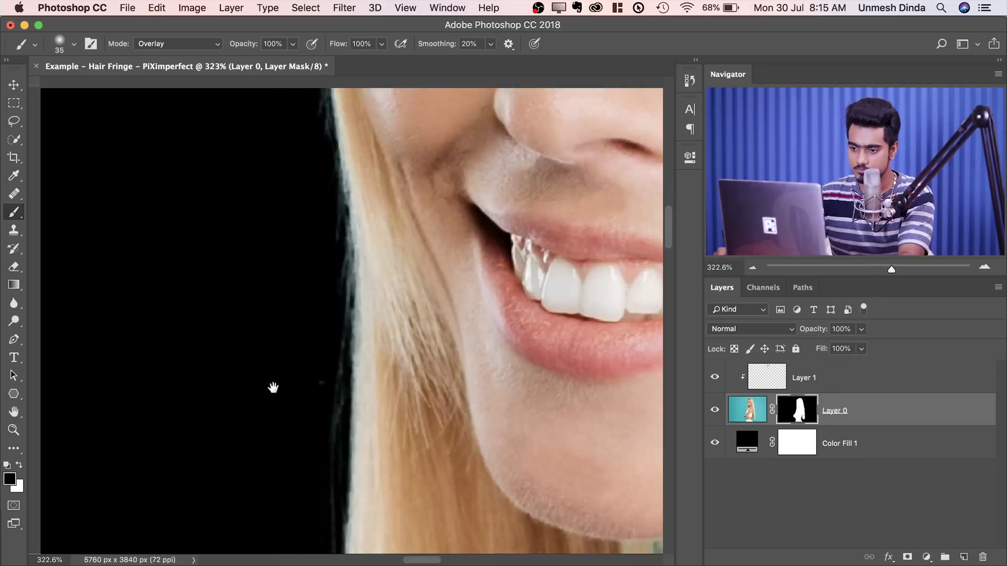
pyautogui.scroll(-12, 269, 345)
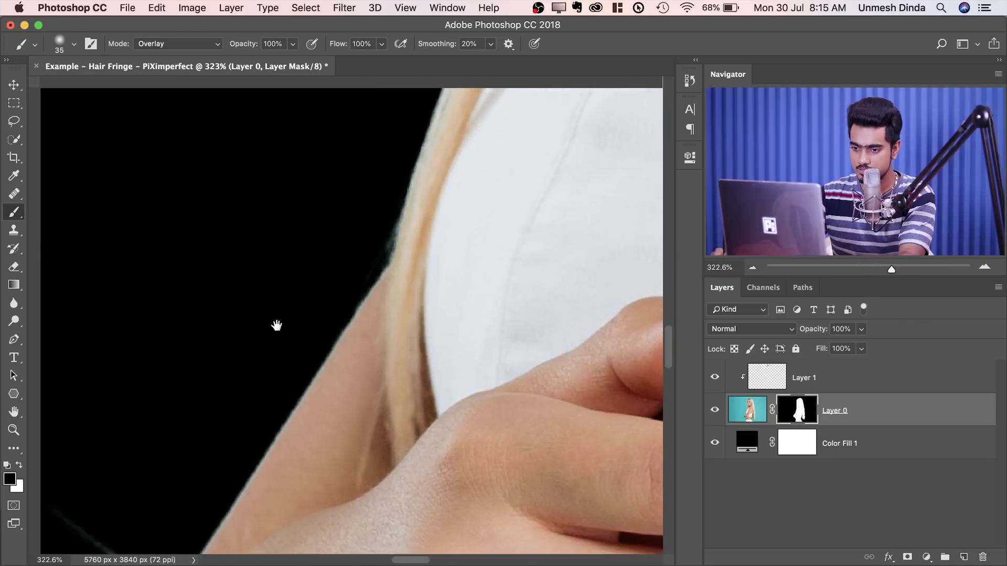
pyautogui.hotkey('ctrl', 'r')
pyautogui.moveTo(249, 274); pyautogui.dragTo(294, 317)
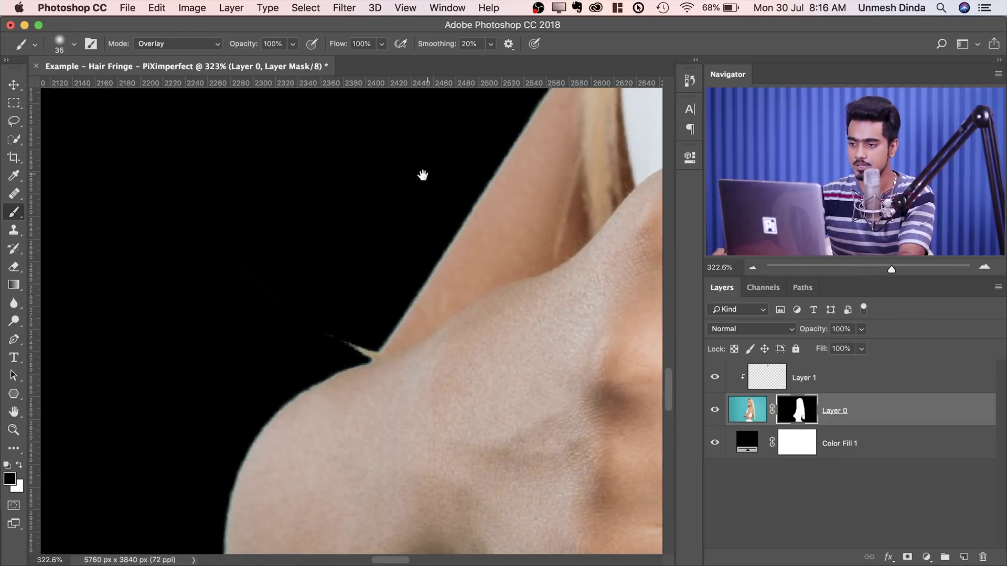
pyautogui.scroll(10, 423, 175)
pyautogui.hotkey('ctrl', 'r')
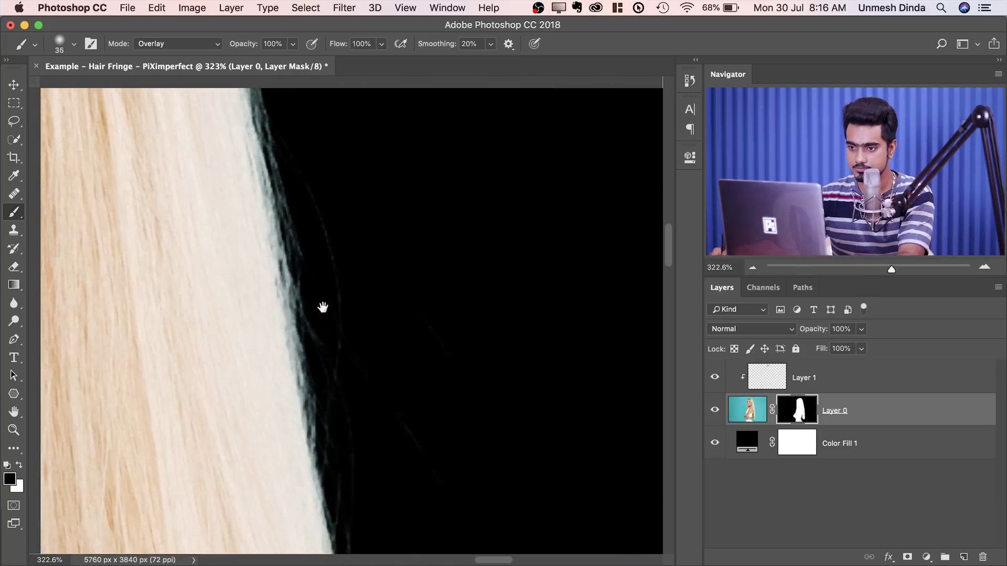
# Paint black on Layer 0's mask along the outer edge of the long hair up toward the crown
pyautogui.moveTo(323, 308); pyautogui.dragTo(348, 274)
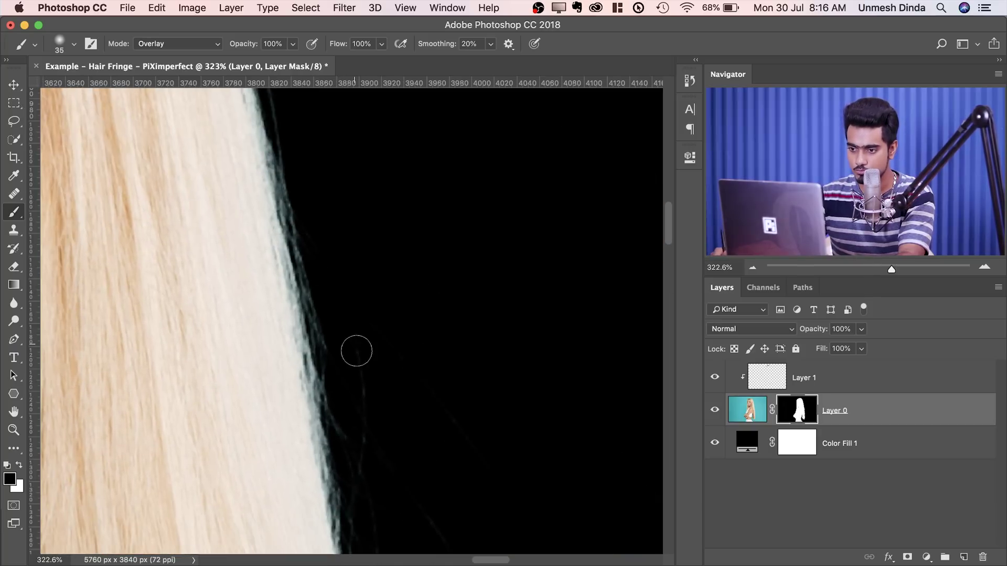
pyautogui.moveTo(336, 206); pyautogui.dragTo(369, 384)
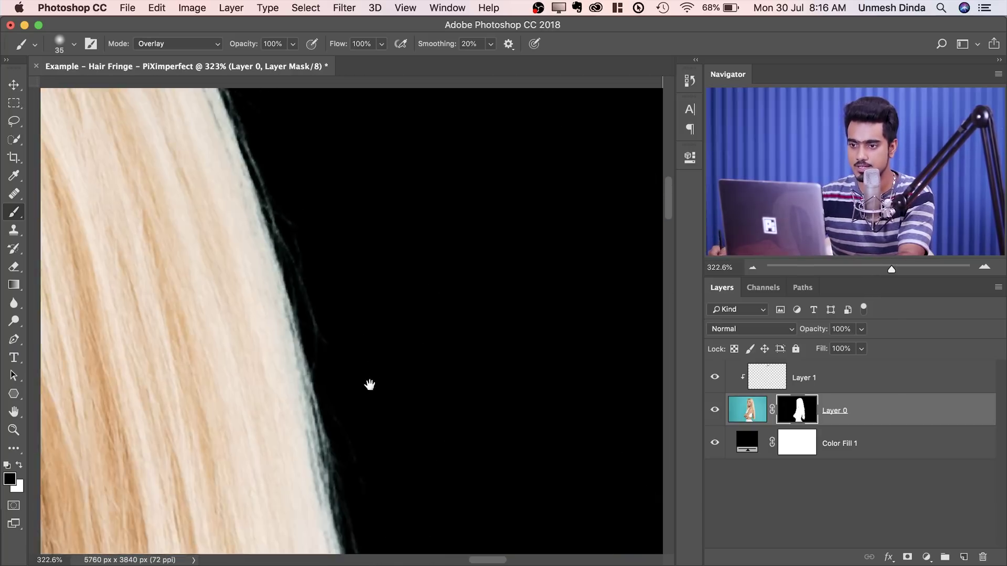
pyautogui.moveTo(325, 131)
pyautogui.mouseDown()
pyautogui.moveTo(357, 242)
pyautogui.moveTo(328, 345)
pyautogui.mouseUp()
pyautogui.moveTo(291, 182); pyautogui.dragTo(422, 446)
pyautogui.moveTo(262, 79); pyautogui.dragTo(532, 344)
pyautogui.moveTo(413, 271)
pyautogui.mouseDown()
pyautogui.moveTo(423, 259)
pyautogui.moveTo(314, 113)
pyautogui.mouseUp()
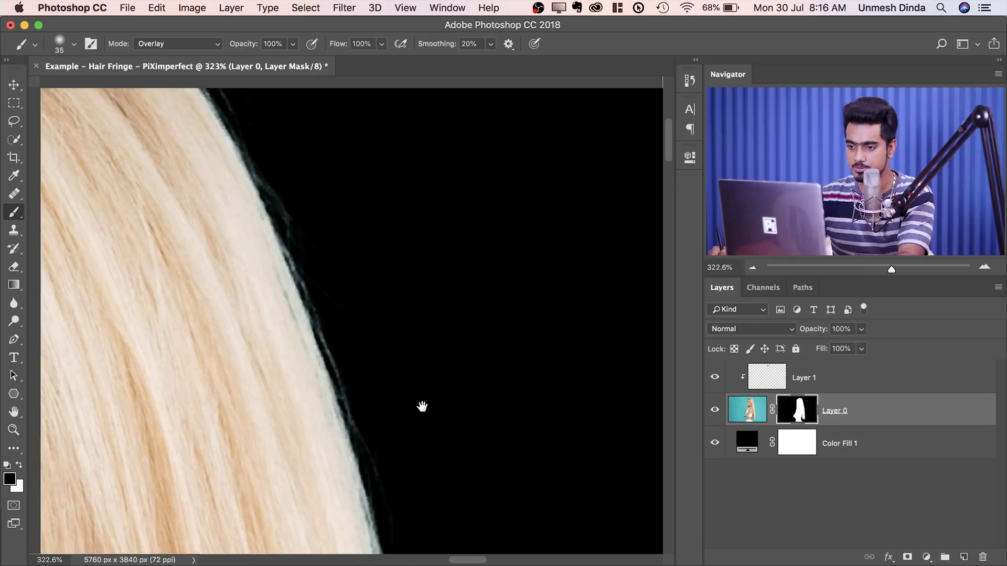
pyautogui.moveTo(422, 407); pyautogui.dragTo(362, 210)
pyautogui.moveTo(351, 319); pyautogui.dragTo(320, 168)
pyautogui.moveTo(328, 427); pyautogui.dragTo(299, 209)
# Clean Layer 0's mask in black around the wispy lower strands and the hair tips
pyautogui.hscroll(10, 318, 324)
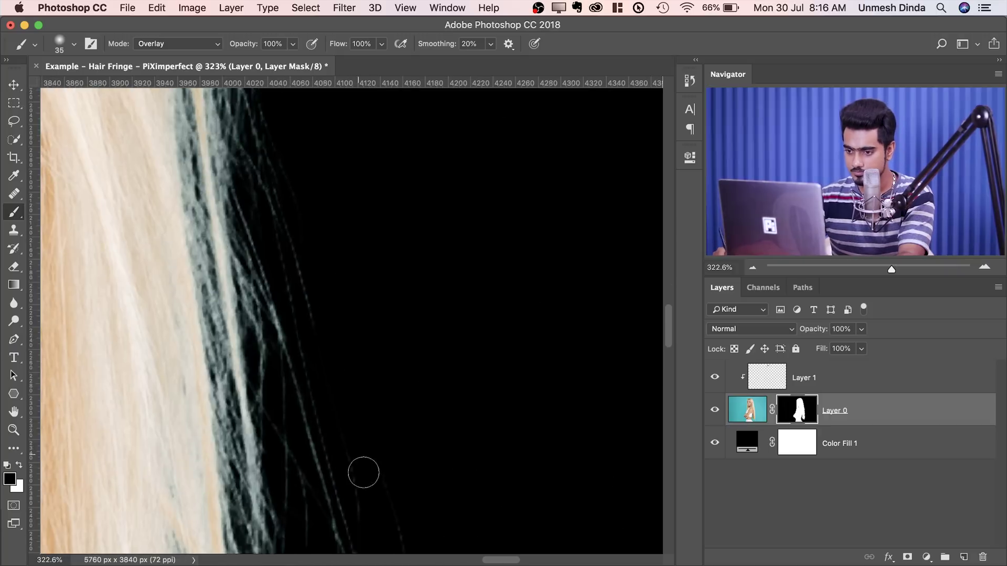
pyautogui.scroll(-10, 301, 206)
pyautogui.hscroll(-2, 298, 330)
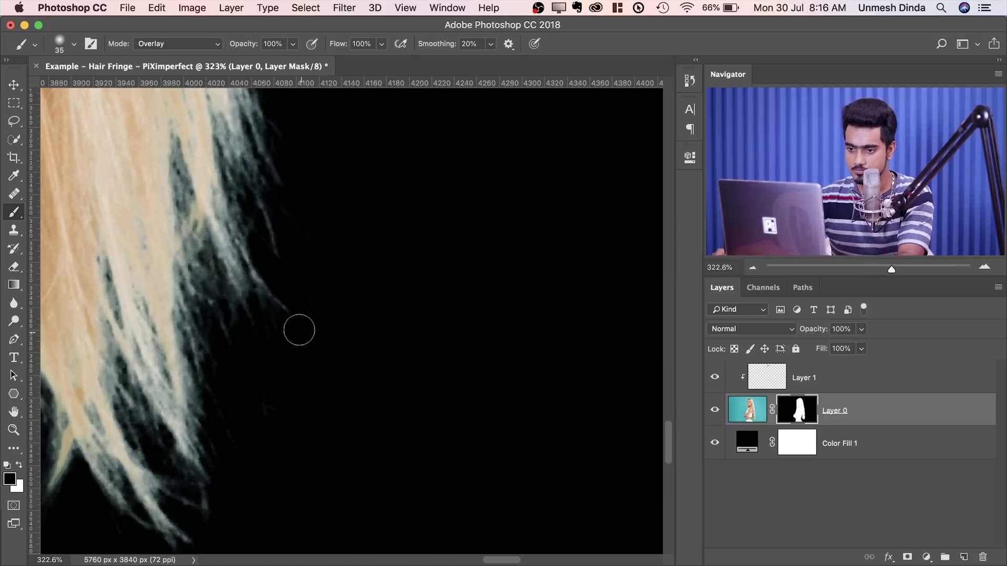
pyautogui.moveTo(179, 467); pyautogui.dragTo(474, 481)
pyautogui.moveTo(257, 399); pyautogui.dragTo(414, 418)
pyautogui.moveTo(386, 309); pyautogui.dragTo(443, 477)
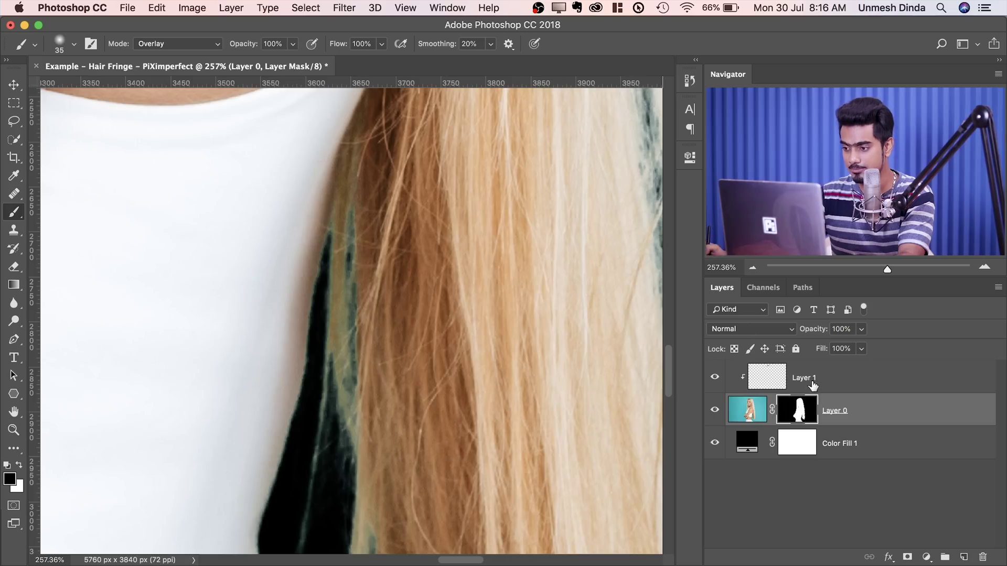
# Return to Layer 1, sample a hair color at the crown and paint it in Overlay over the flyaways with a size 58 brush
pyautogui.moveTo(297, 225); pyautogui.dragTo(259, 511)
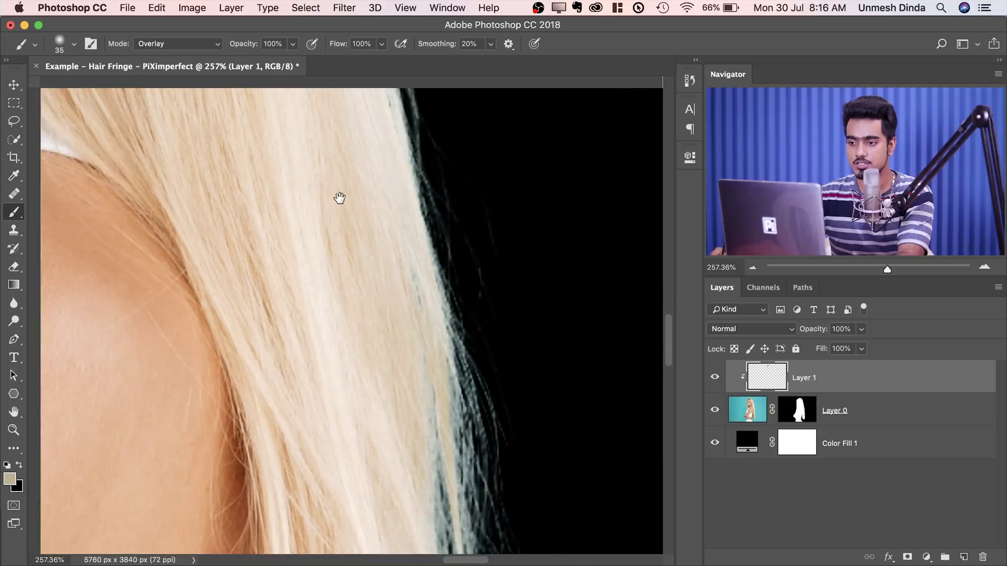
pyautogui.moveTo(339, 198); pyautogui.dragTo(367, 427)
pyautogui.moveTo(312, 233); pyautogui.dragTo(340, 298)
pyautogui.scroll(10, 340, 298)
pyautogui.hscroll(-3, 340, 298)
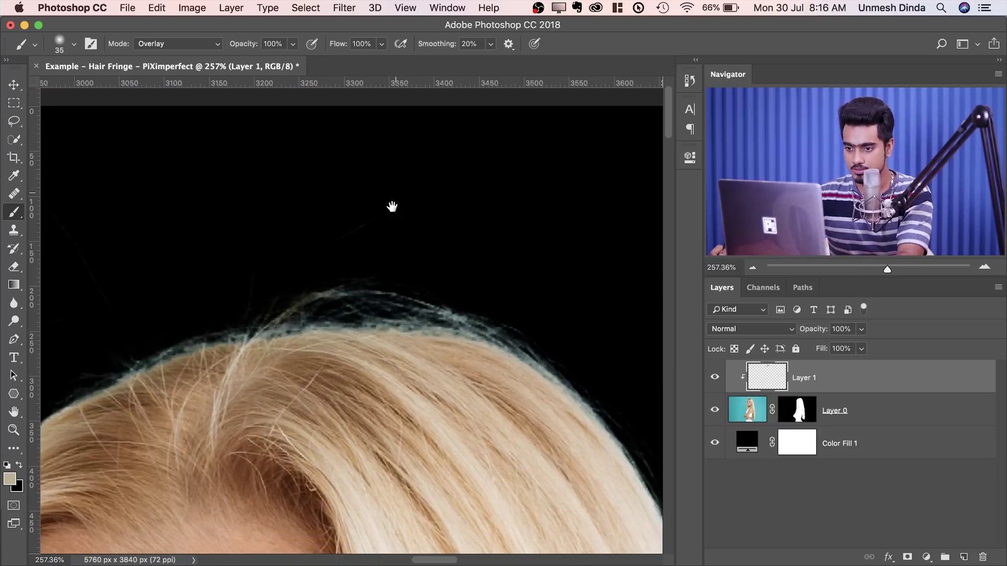
pyautogui.keyDown('super'); pyautogui.click(404, 292); pyautogui.keyUp('super')
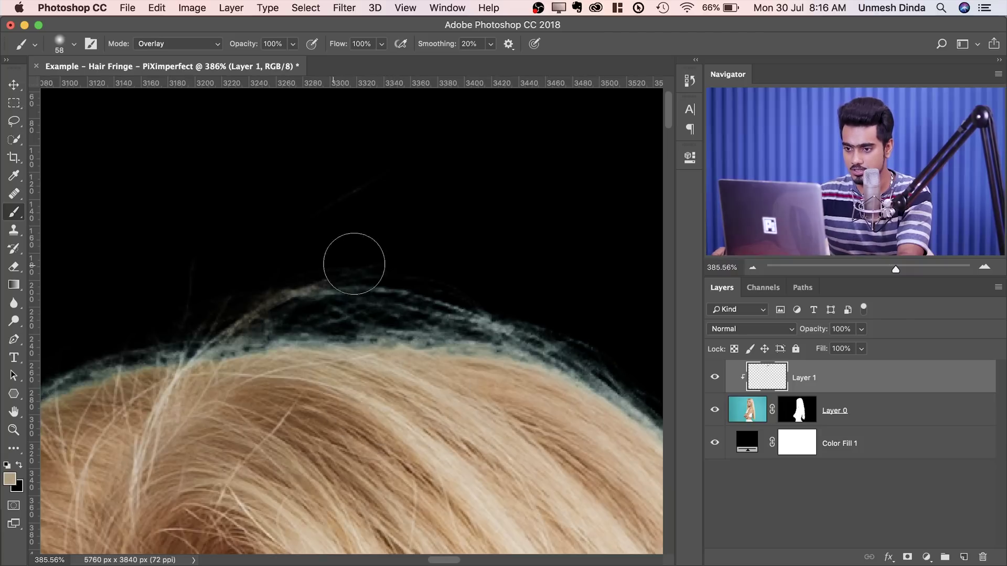
pyautogui.hscroll(-8, 518, 298)
pyautogui.scroll(-3, 519, 298)
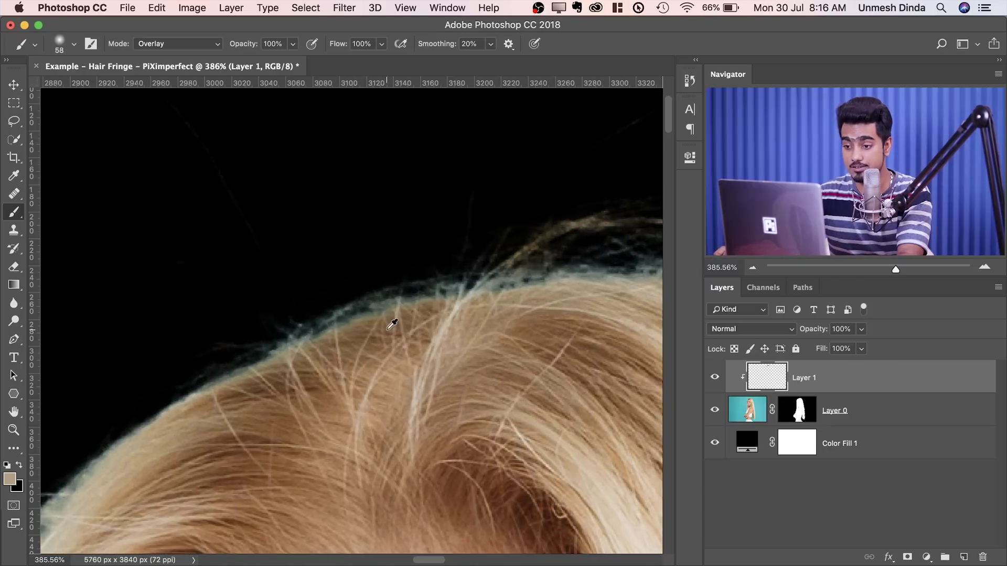
# Paint sampled hair colors on Layer 1 over the outer slope of the crown and the flyaways beside the eyebrow
pyautogui.hscroll(10, 186, 342)
pyautogui.scroll(-2, 384, 292)
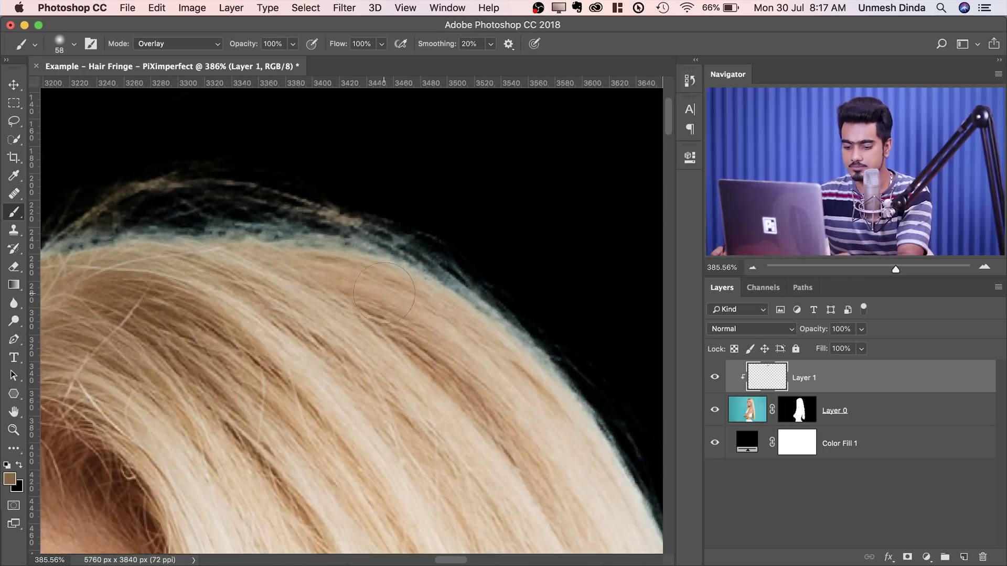
pyautogui.scroll(-12, 487, 267)
pyautogui.hscroll(-15, 486, 267)
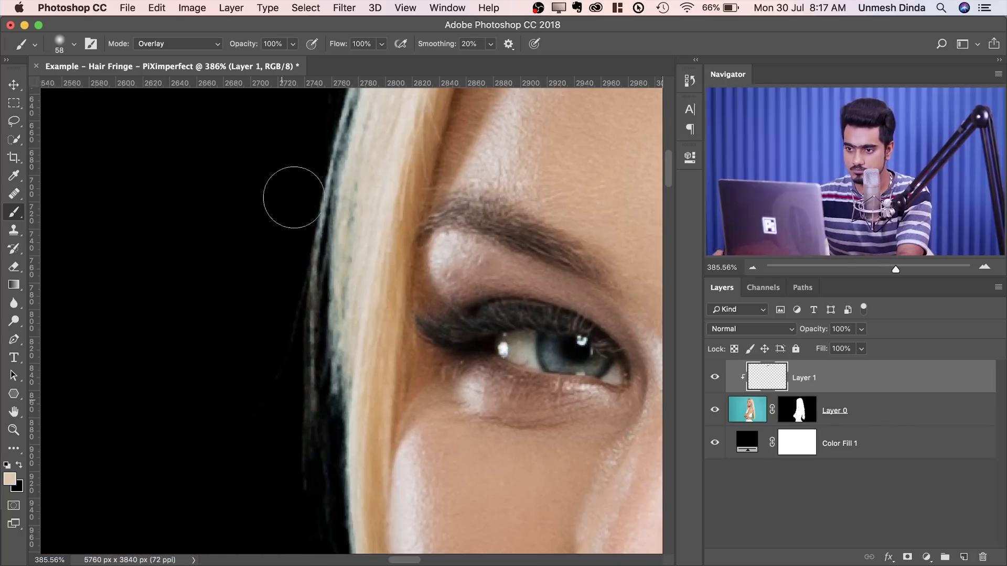
# Sample an orange-tan hair tone and paint it on Layer 1 along the face-side hair edge from the cheek down to the arm
pyautogui.scroll(-20, 294, 197)
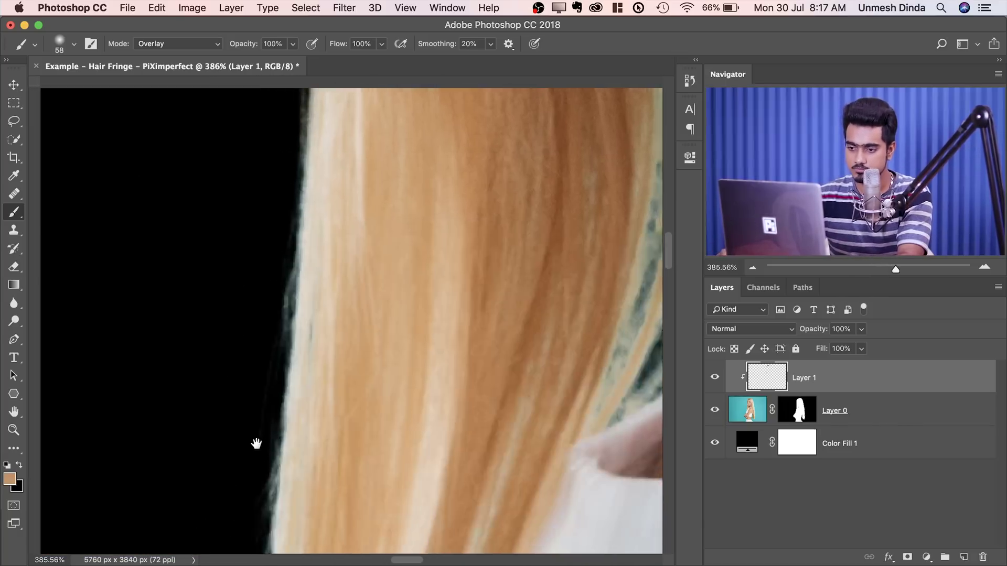
pyautogui.scroll(-8, 256, 443)
pyautogui.scroll(-10, 270, 456)
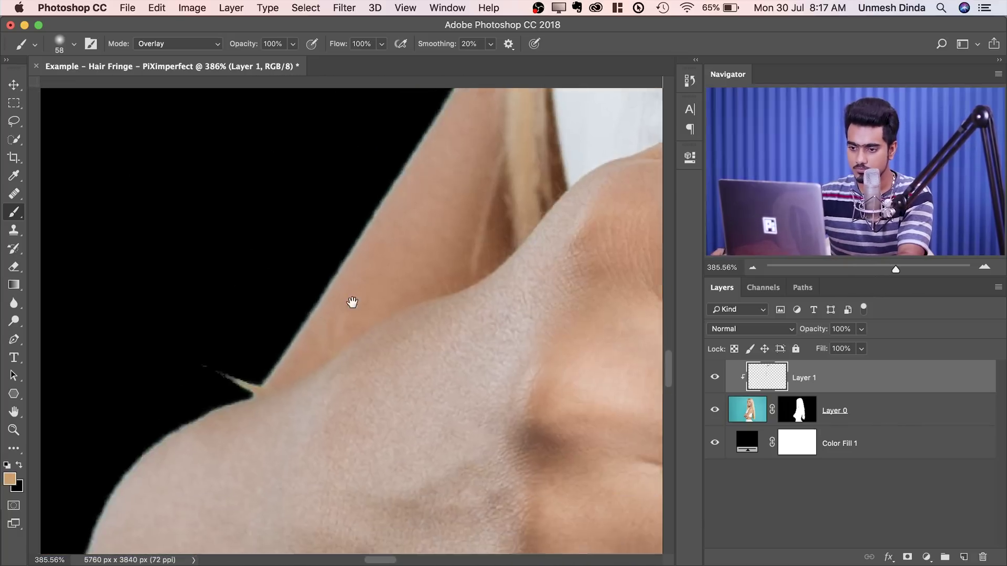
pyautogui.moveTo(352, 303); pyautogui.dragTo(301, 278)
pyautogui.moveTo(503, 277); pyautogui.dragTo(288, 274)
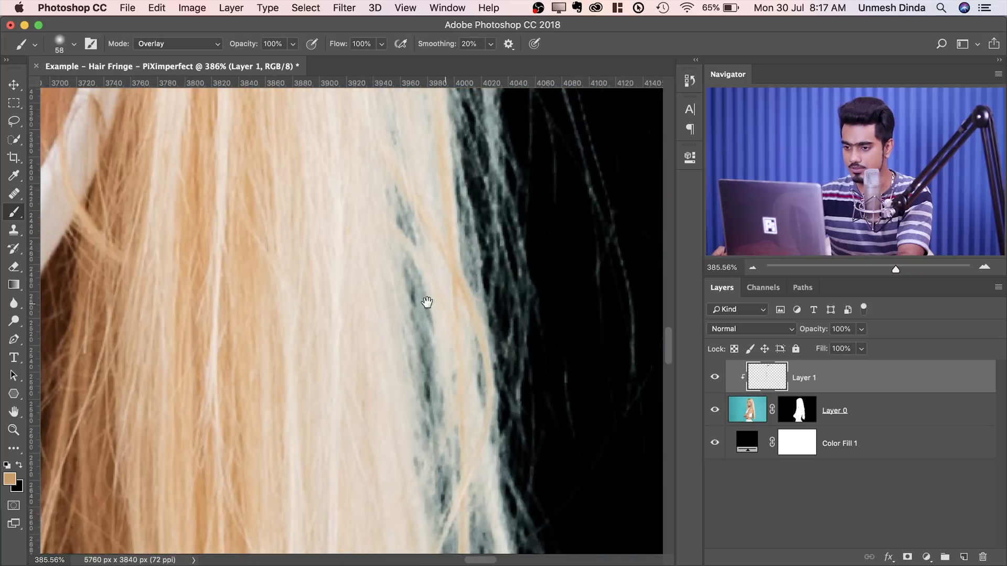
# Sample a brown hair tone and paint it on Layer 1 over the stray strands between the torso and the hair
pyautogui.moveTo(428, 302); pyautogui.dragTo(431, 139)
pyautogui.moveTo(444, 409); pyautogui.dragTo(449, 275)
pyautogui.moveTo(407, 326); pyautogui.dragTo(396, 333)
pyautogui.moveTo(346, 404); pyautogui.dragTo(494, 312)
pyautogui.moveTo(350, 414)
pyautogui.mouseDown()
pyautogui.moveTo(403, 272)
pyautogui.moveTo(411, 394)
pyautogui.mouseUp()
pyautogui.press('super+r')
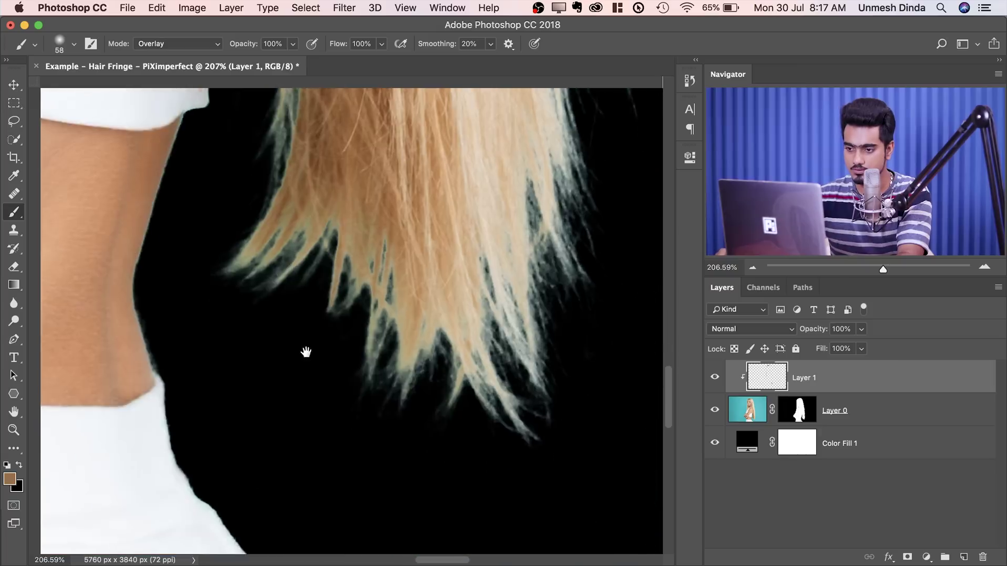
pyautogui.moveTo(498, 184)
pyautogui.mouseDown()
pyautogui.moveTo(450, 290)
pyautogui.moveTo(405, 337)
pyautogui.mouseUp()
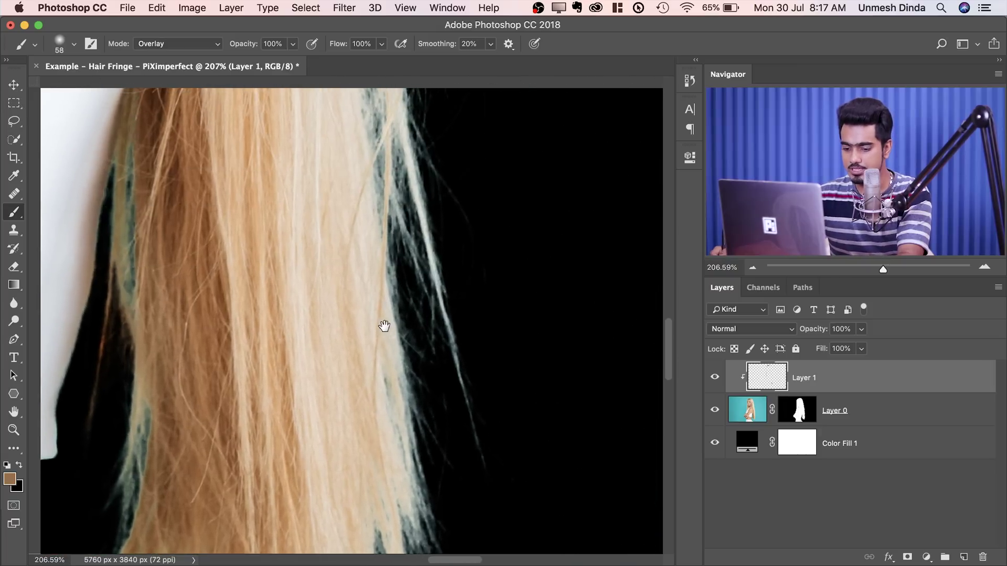
# Sample pale blonde and paint it on Layer 1 over the long stray strand and outer lower hair edge, reducing the brush to size 49
pyautogui.press('super+r')
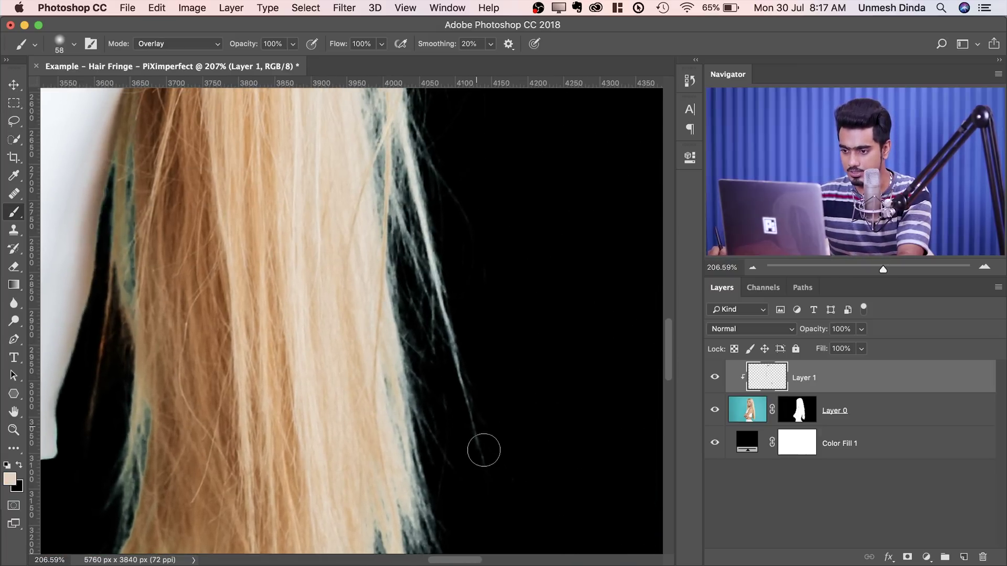
pyautogui.scroll(5, 432, 189)
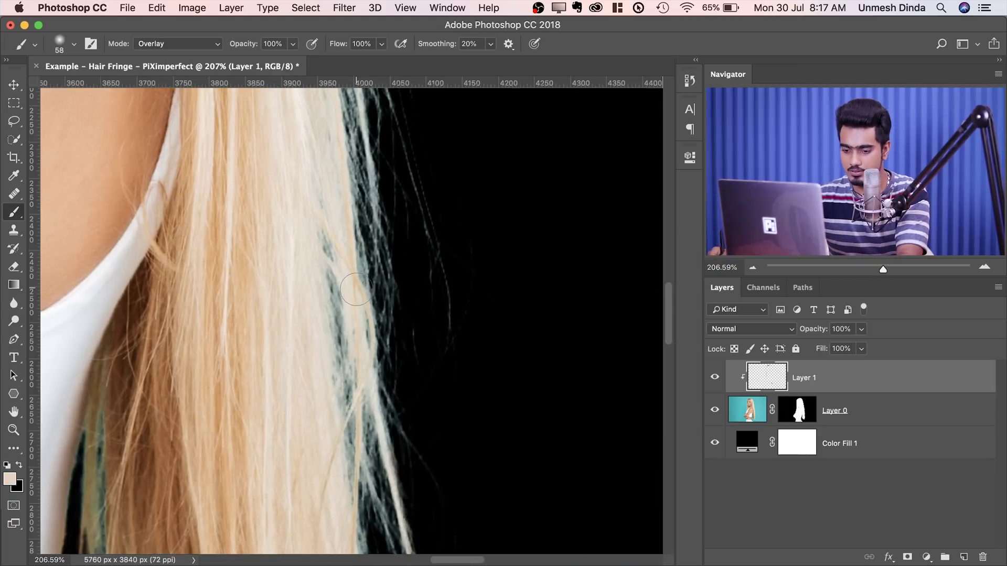
pyautogui.scroll(-5, 315, 328)
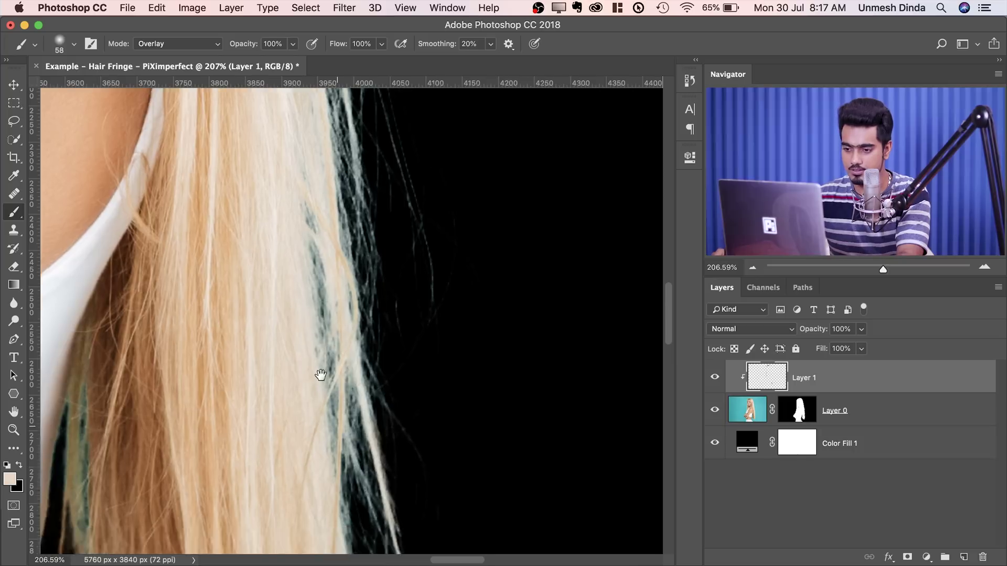
pyautogui.moveTo(345, 334); pyautogui.dragTo(306, 337)
pyautogui.moveTo(330, 304); pyautogui.dragTo(353, 490)
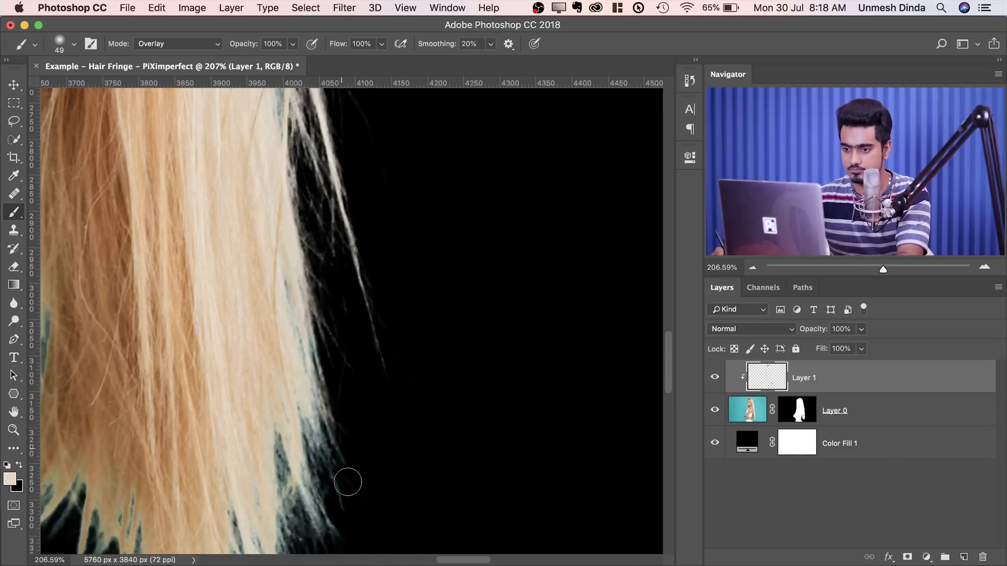
pyautogui.moveTo(344, 416); pyautogui.dragTo(364, 471)
# Sample pale blonde and paint it on Layer 1 over the teal strands along the outer hair edge beside the upper back, brush size 74
pyautogui.keyDown('alt'); pyautogui.click(291, 359); pyautogui.keyUp('alt')
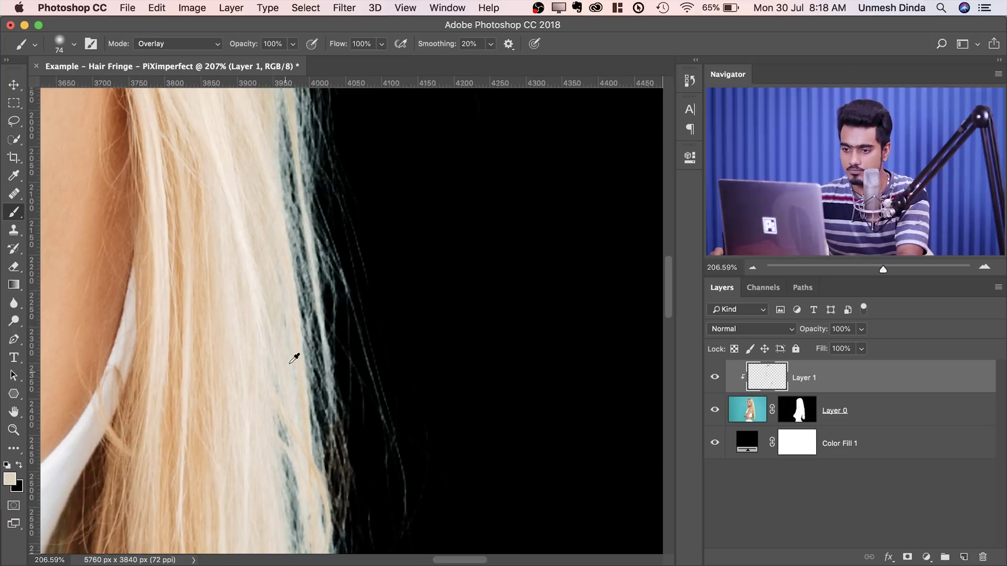
pyautogui.moveTo(372, 425)
pyautogui.mouseDown()
pyautogui.moveTo(365, 290)
pyautogui.moveTo(390, 255)
pyautogui.mouseUp()
pyautogui.hotkey('ctrl', 'r')
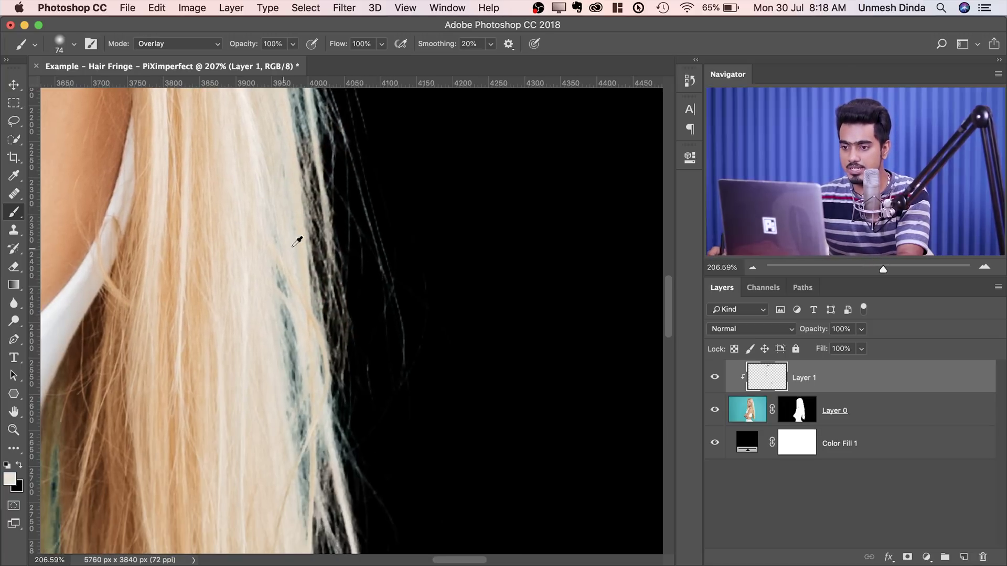
pyautogui.scroll(10, 343, 240)
pyautogui.hscroll(-2, 344, 240)
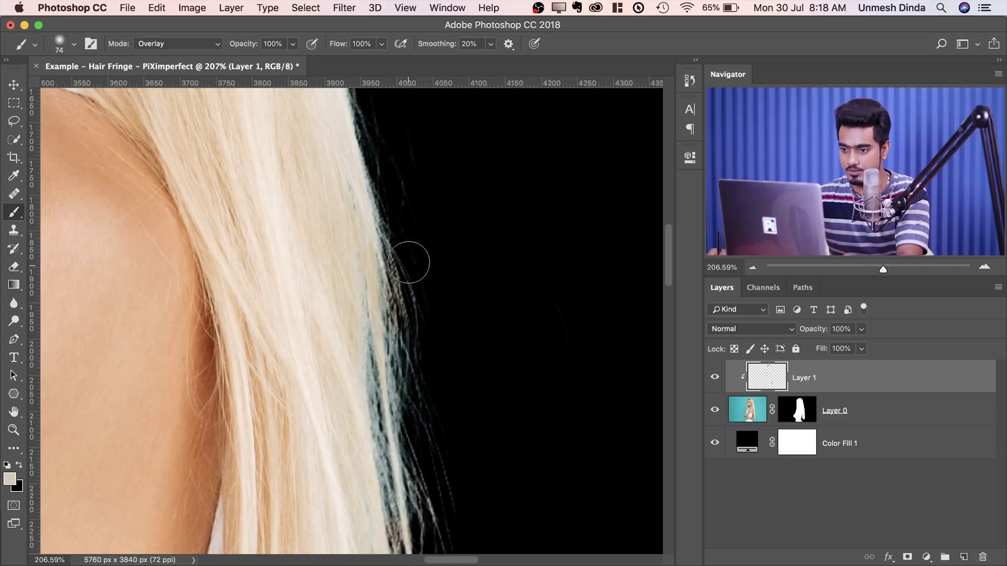
# Paint sampled light hair tones on Layer 1 along the outer hair edge from the shoulder up towards the head
pyautogui.scroll(-2, 411, 216)
pyautogui.hscroll(2, 411, 215)
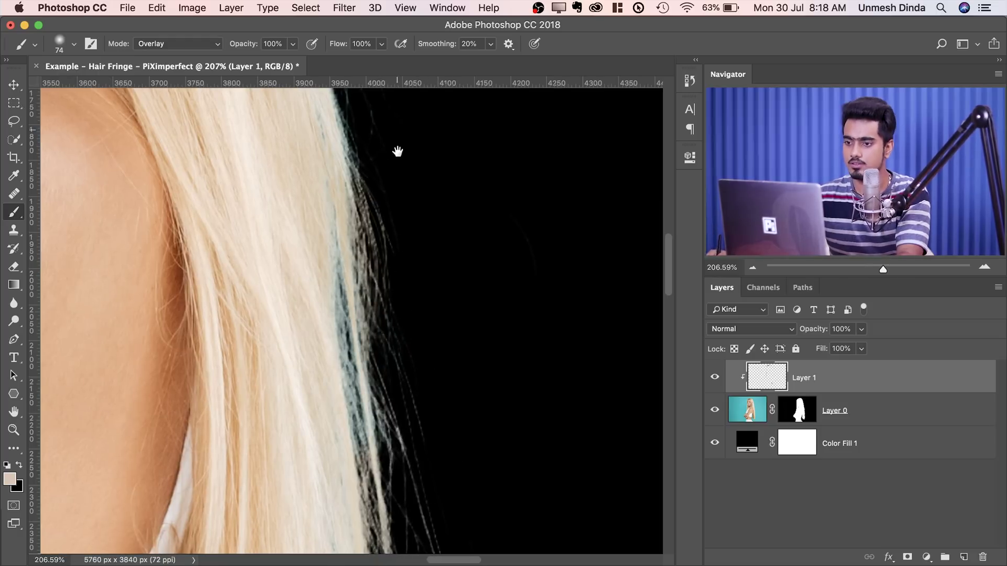
pyautogui.scroll(6, 388, 188)
pyautogui.hscroll(-1, 388, 188)
pyautogui.moveTo(355, 235); pyautogui.dragTo(375, 330)
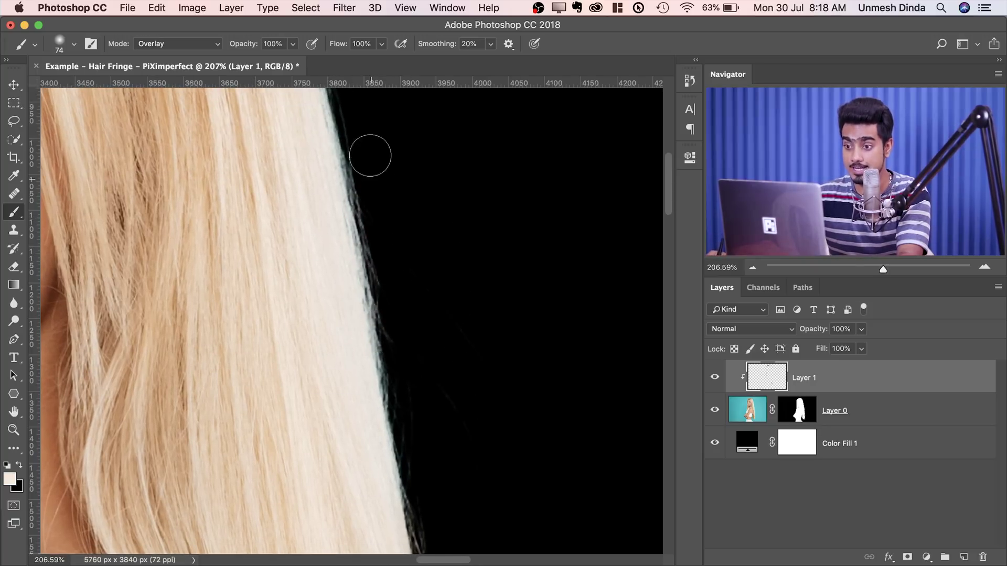
pyautogui.moveTo(363, 212)
pyautogui.mouseDown()
pyautogui.moveTo(394, 419)
pyautogui.moveTo(382, 344)
pyautogui.mouseUp()
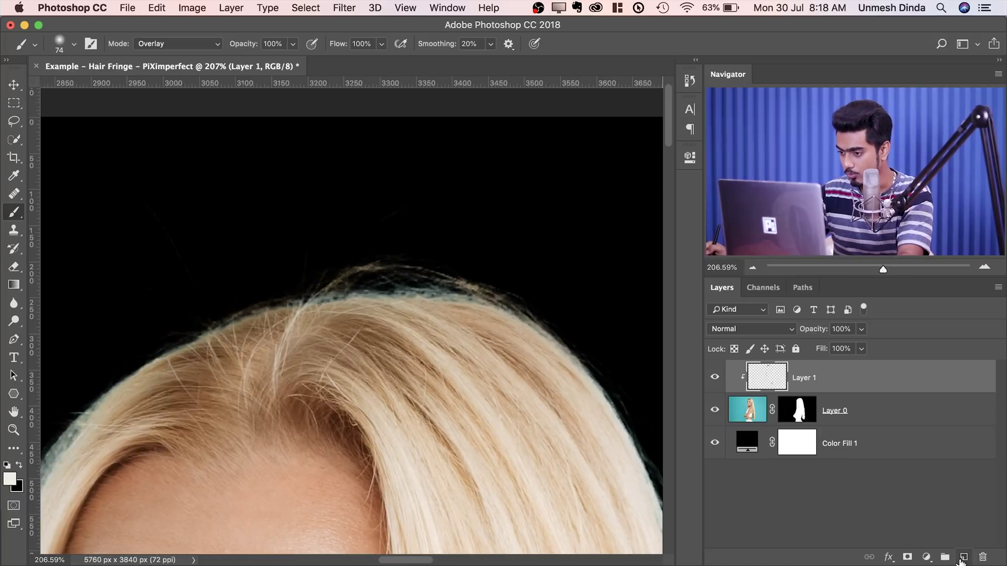
# Add a new layer above Layer 1, clip it to the layers below, and switch to the Clone Stamp tool
pyautogui.click(962, 557)
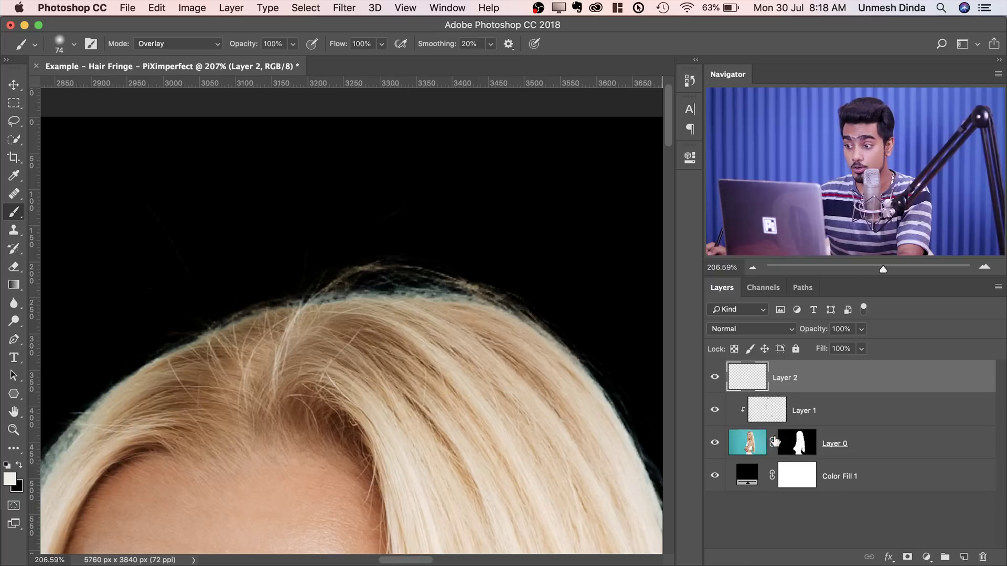
pyautogui.keyDown('alt'); pyautogui.click(822, 391); pyautogui.keyUp('alt')
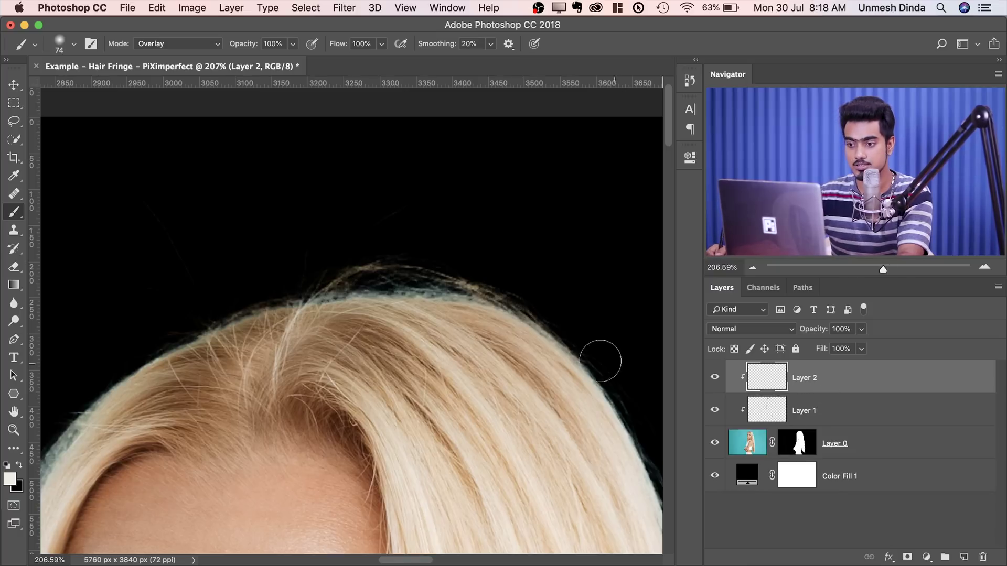
pyautogui.click(26, 228)
# Clone clean blonde hair on Layer 2 over the teal fringe along the top of the crown, reducing the brush to size 33
pyautogui.moveTo(376, 278); pyautogui.dragTo(394, 252)
pyautogui.moveTo(373, 303); pyautogui.dragTo(387, 302)
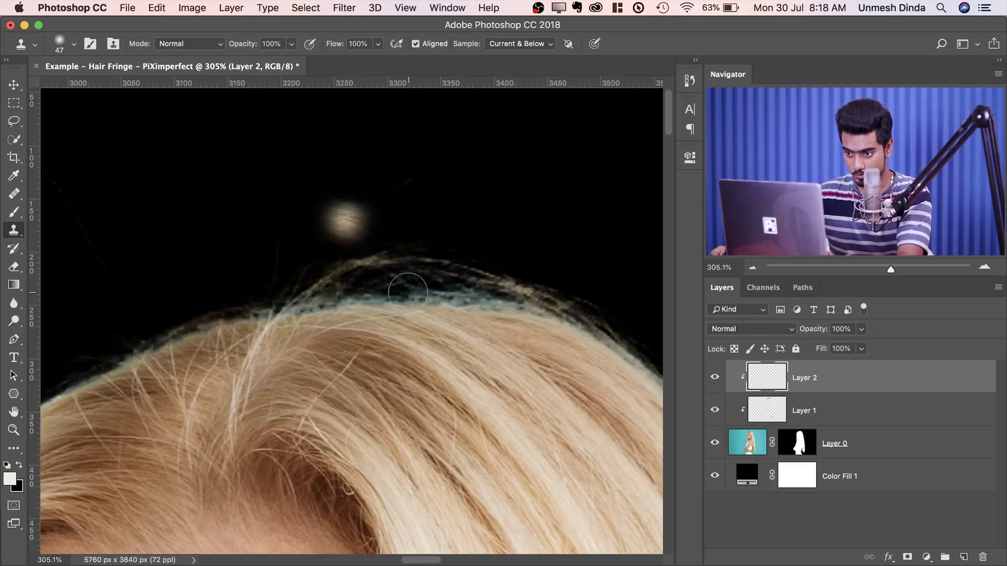
pyautogui.moveTo(363, 294); pyautogui.dragTo(376, 296)
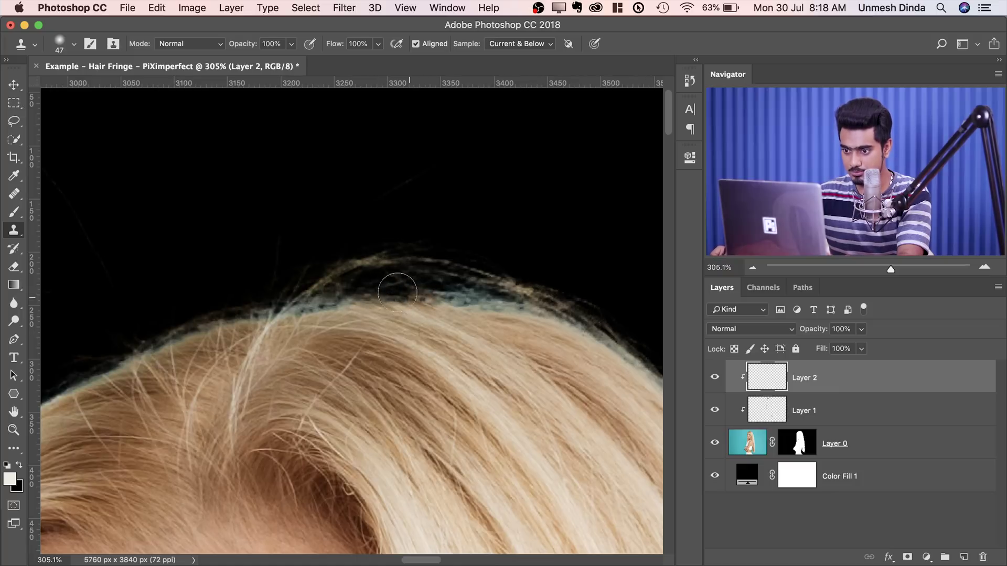
pyautogui.moveTo(359, 333); pyautogui.dragTo(278, 313)
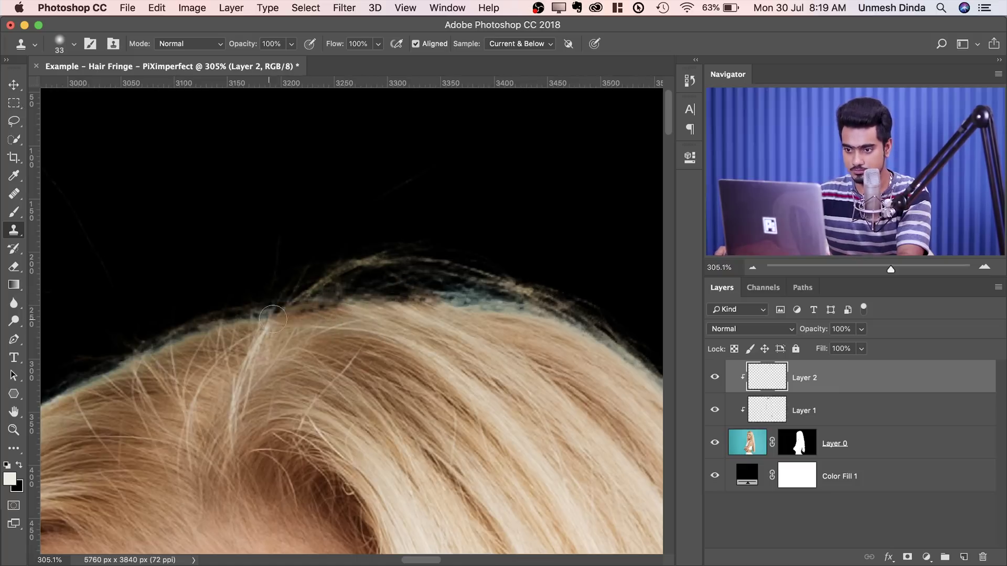
pyautogui.moveTo(478, 300); pyautogui.dragTo(428, 287)
pyautogui.moveTo(428, 287); pyautogui.dragTo(410, 287)
pyautogui.moveTo(346, 323); pyautogui.dragTo(334, 313)
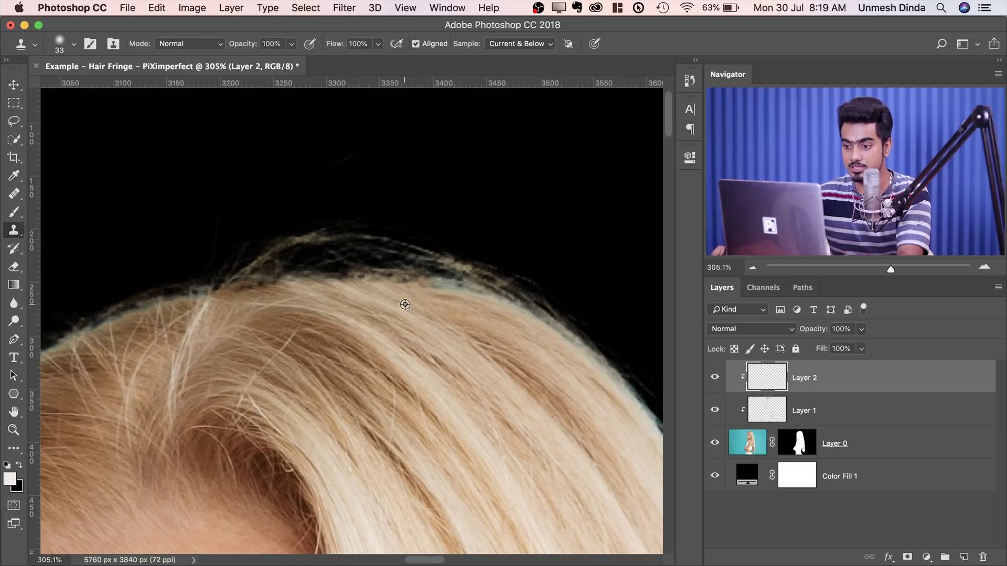
# Clone blonde hair on Layer 2 along the outer slope of the crown, enlarging the brush to size 47
pyautogui.hscroll(3, 432, 314)
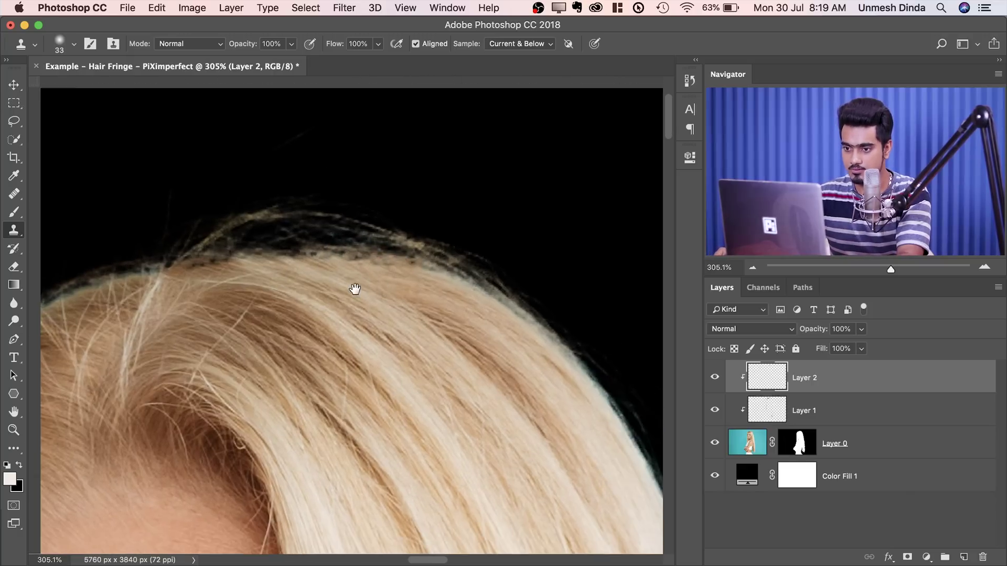
pyautogui.hscroll(2, 393, 292)
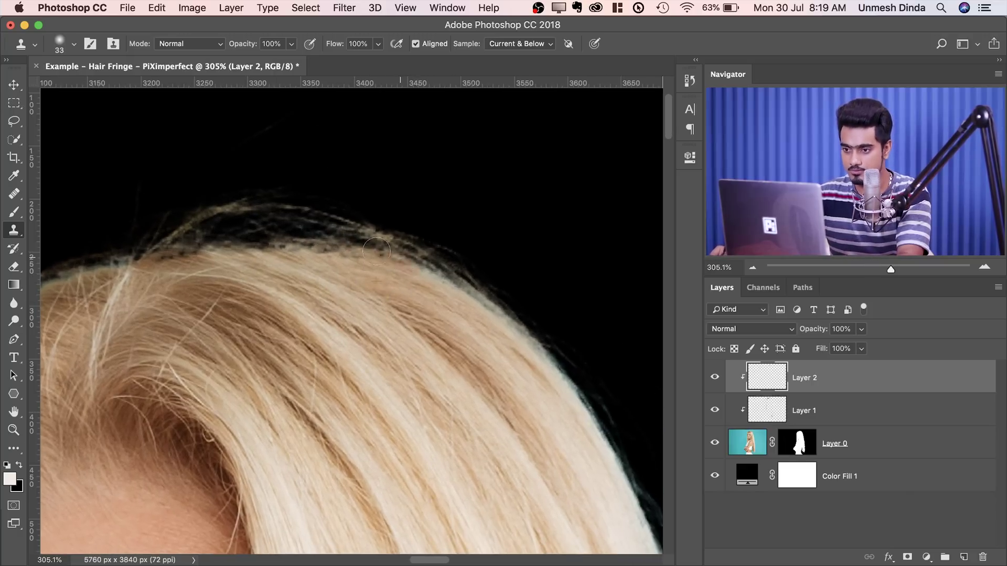
pyautogui.moveTo(437, 325); pyautogui.dragTo(328, 281)
pyautogui.press(']')
pyautogui.press(']')
pyautogui.moveTo(336, 244); pyautogui.dragTo(368, 259)
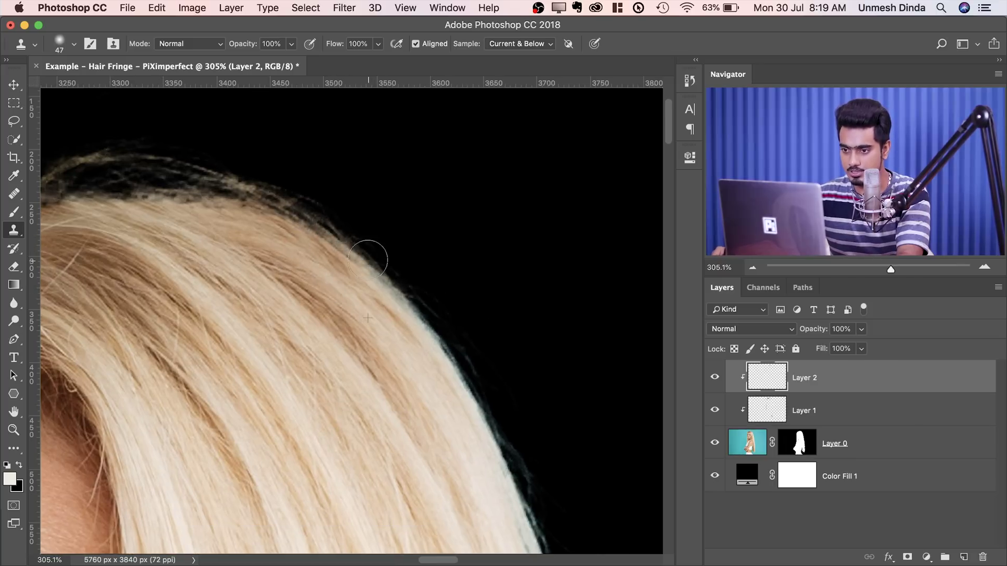
pyautogui.moveTo(393, 353); pyautogui.dragTo(345, 315)
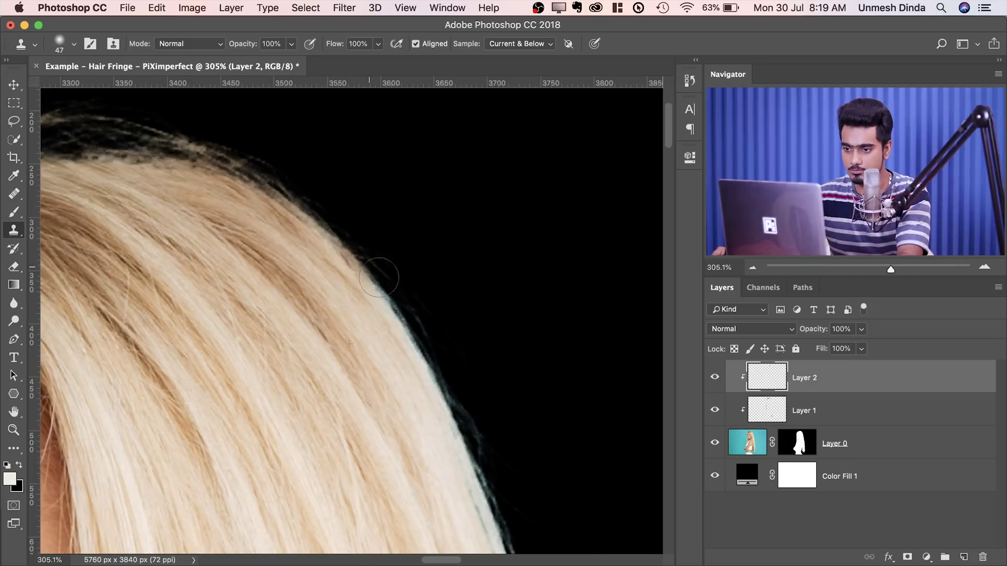
# Clone pale hair on Layer 2 down the long outer hair edge from below the crown to shoulder level
pyautogui.scroll(-10, 382, 356)
pyautogui.hscroll(4, 382, 356)
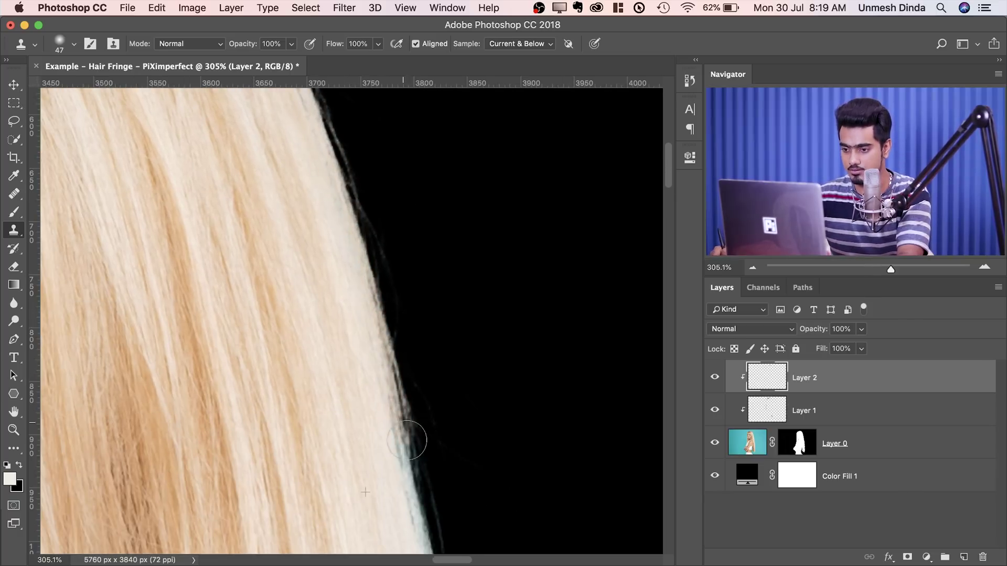
pyautogui.moveTo(407, 441); pyautogui.dragTo(426, 499)
pyautogui.moveTo(419, 488); pyautogui.dragTo(461, 315)
pyautogui.moveTo(465, 388); pyautogui.dragTo(474, 446)
pyautogui.moveTo(462, 462); pyautogui.dragTo(419, 294)
pyautogui.moveTo(420, 456)
pyautogui.mouseDown()
pyautogui.moveTo(404, 272)
pyautogui.moveTo(354, 299)
pyautogui.mouseUp()
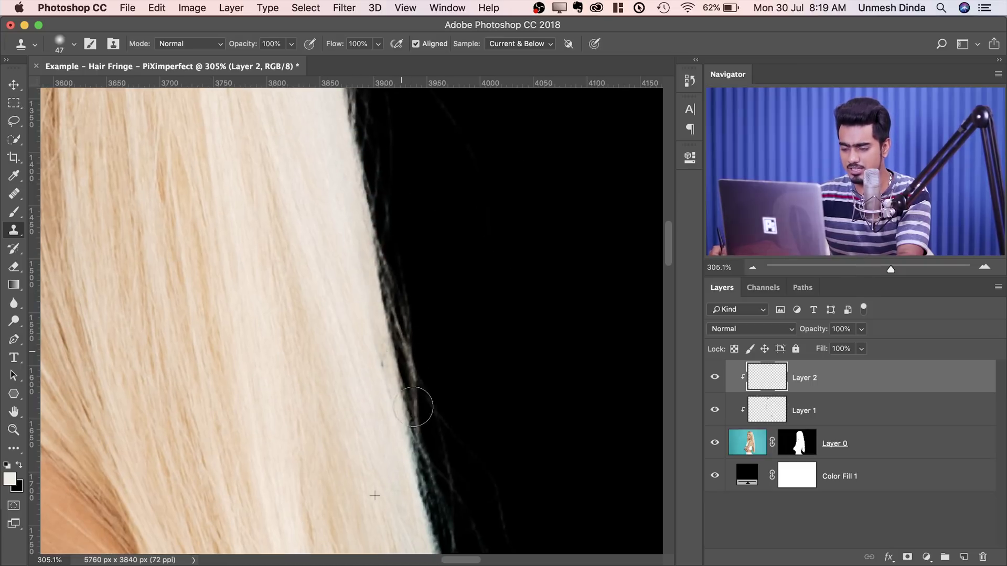
pyautogui.scroll(-2, 404, 401)
pyautogui.hscroll(1, 404, 401)
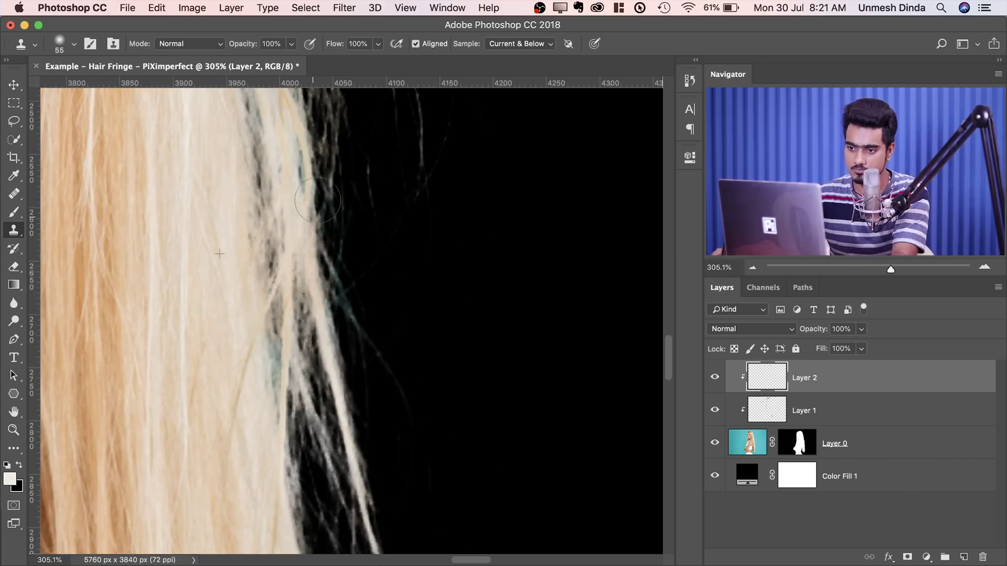
# Clone pale blonde hair on Layer 2 over the teal patches among the lower outer strands, using a size 42 brush
pyautogui.moveTo(278, 349)
pyautogui.mouseDown()
pyautogui.moveTo(277, 383)
pyautogui.moveTo(270, 293)
pyautogui.mouseUp()
pyautogui.moveTo(243, 353); pyautogui.dragTo(252, 353)
pyautogui.moveTo(290, 325); pyautogui.dragTo(294, 374)
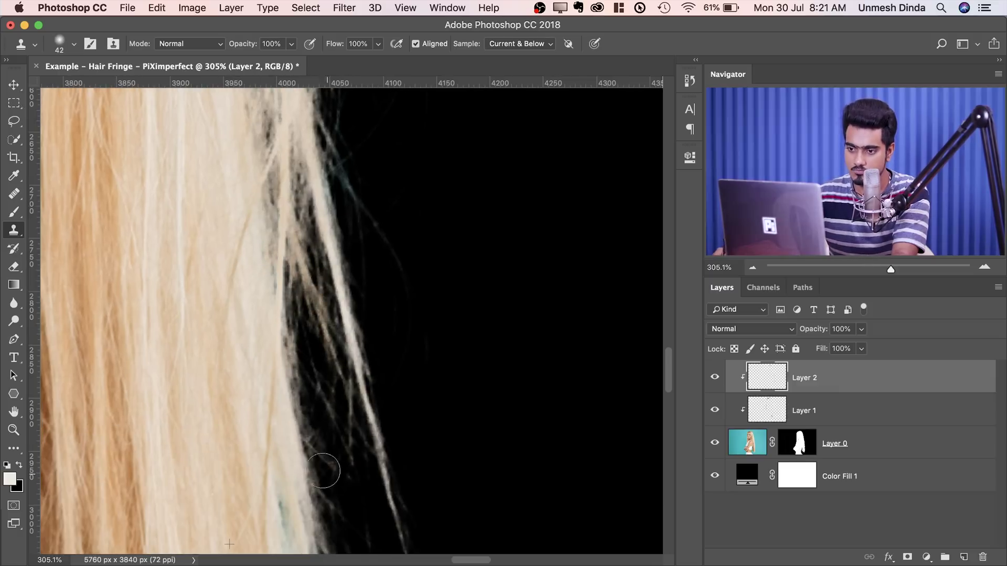
pyautogui.moveTo(309, 483); pyautogui.dragTo(332, 209)
pyautogui.moveTo(371, 241); pyautogui.dragTo(326, 254)
pyautogui.moveTo(263, 279); pyautogui.dragTo(341, 284)
pyautogui.moveTo(257, 311); pyautogui.dragTo(277, 310)
pyautogui.keyDown('alt'); pyautogui.click(270, 229); pyautogui.keyUp('alt')
pyautogui.click(269, 311)
pyautogui.moveTo(232, 149); pyautogui.dragTo(217, 262)
pyautogui.moveTo(258, 212)
pyautogui.mouseDown()
pyautogui.moveTo(275, 263)
pyautogui.moveTo(299, 483)
pyautogui.mouseUp()
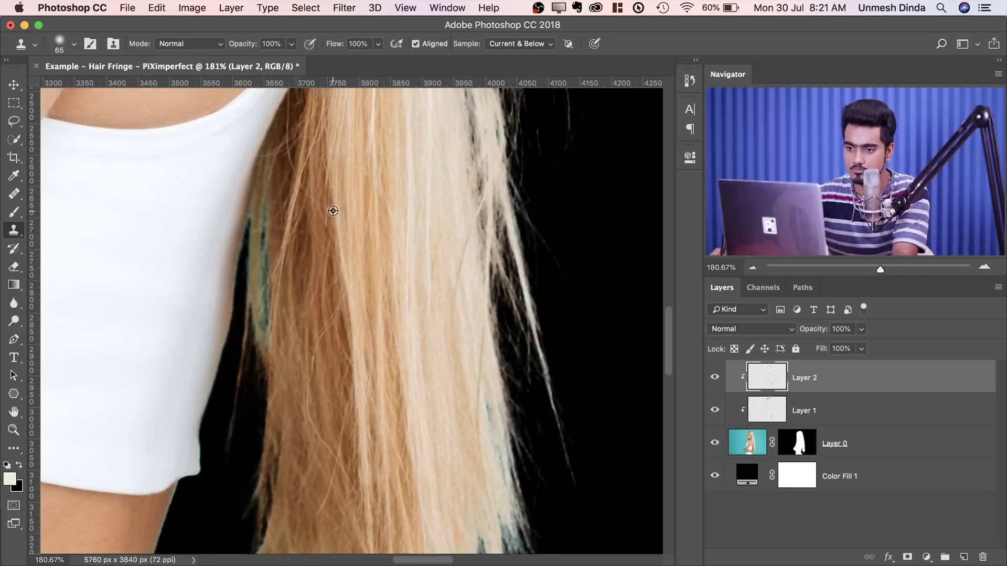
# Clone brown hair on Layer 2 over the teal gap between the white top and the hair, brush size 65
pyautogui.keyDown('alt'); pyautogui.click(333, 211); pyautogui.keyUp('alt')
pyautogui.moveTo(270, 191)
pyautogui.mouseDown()
pyautogui.moveTo(264, 343)
pyautogui.moveTo(286, 222)
pyautogui.mouseUp()
pyautogui.keyDown('alt'); pyautogui.click(314, 213); pyautogui.keyUp('alt')
pyautogui.moveTo(306, 540)
pyautogui.mouseDown()
pyautogui.moveTo(295, 236)
pyautogui.moveTo(326, 318)
pyautogui.mouseUp()
pyautogui.moveTo(272, 292); pyautogui.dragTo(261, 316)
# Try to clone brown hair on Layer 2 over the teal hair tips nearest the arm with a size 65 brush
pyautogui.keyDown('alt'); pyautogui.click(322, 215); pyautogui.keyUp('alt')
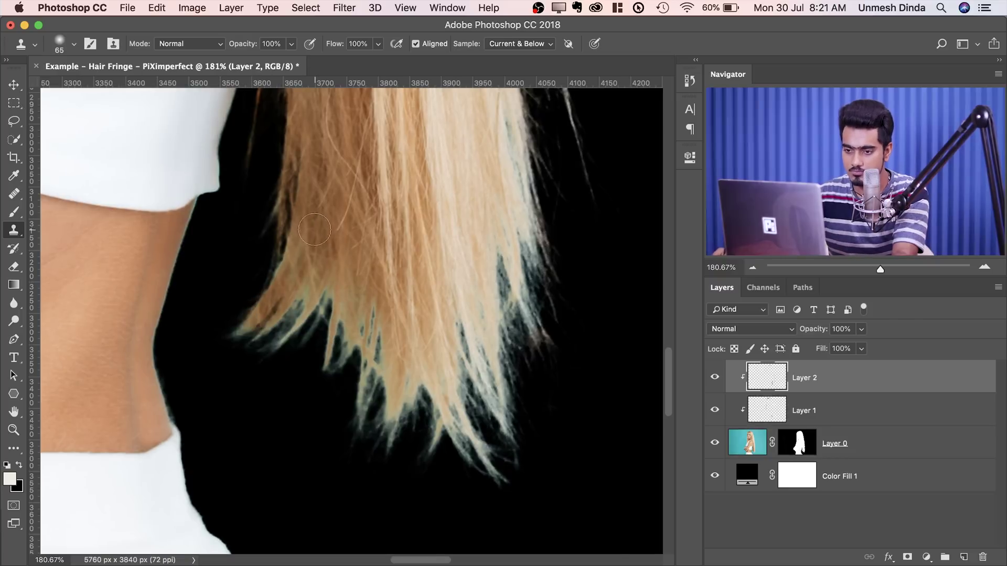
pyautogui.press('super+z')
pyautogui.scroll(4, 294, 297)
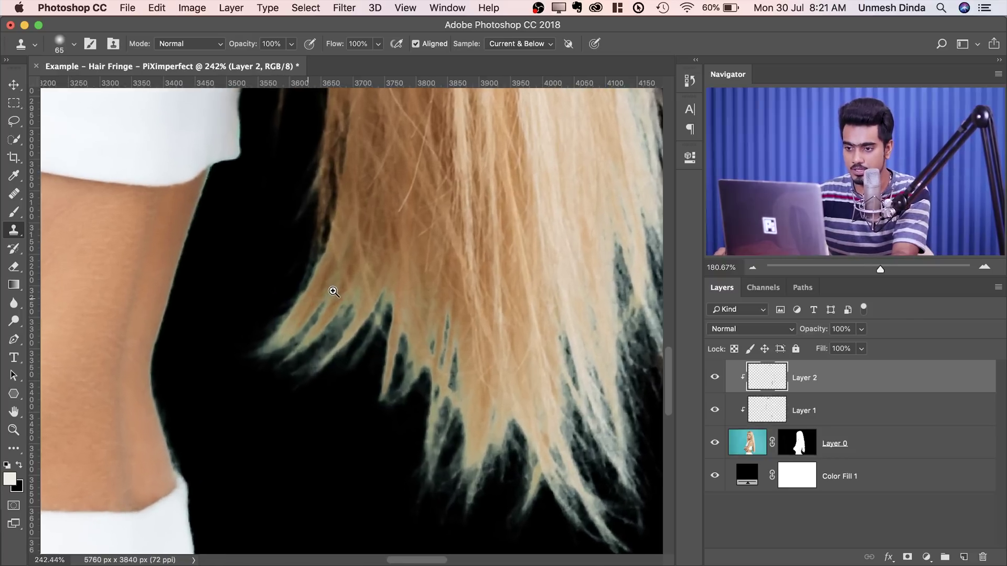
pyautogui.moveTo(312, 272); pyautogui.dragTo(303, 323)
pyautogui.moveTo(312, 194); pyautogui.dragTo(321, 179)
pyautogui.press('super+z')
pyautogui.press('super+alt+z')
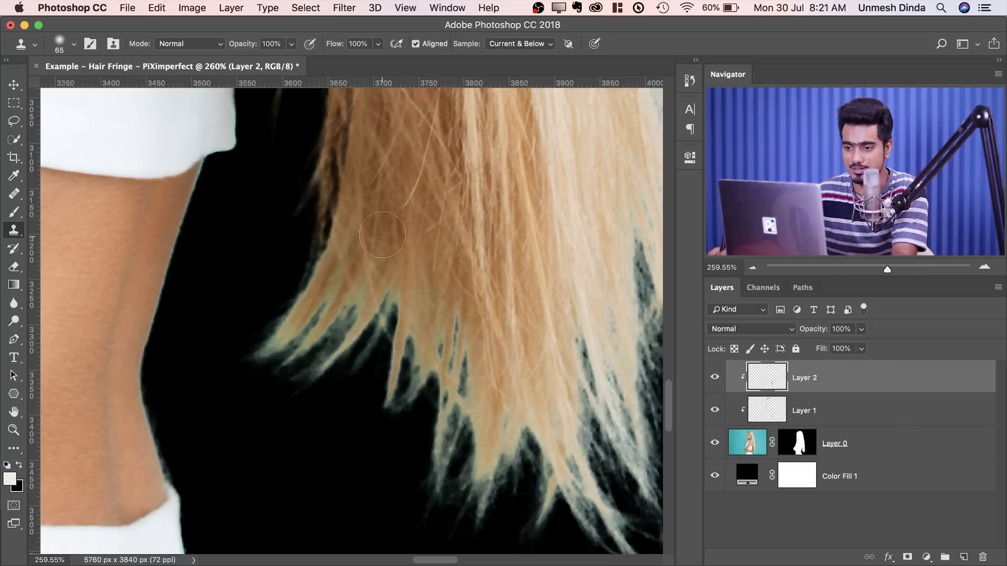
# Clone brown hair on Layer 2 over the hair tip nearest the arm with a size 46 brush, undoing the extra strokes
pyautogui.moveTo(382, 220); pyautogui.dragTo(358, 234)
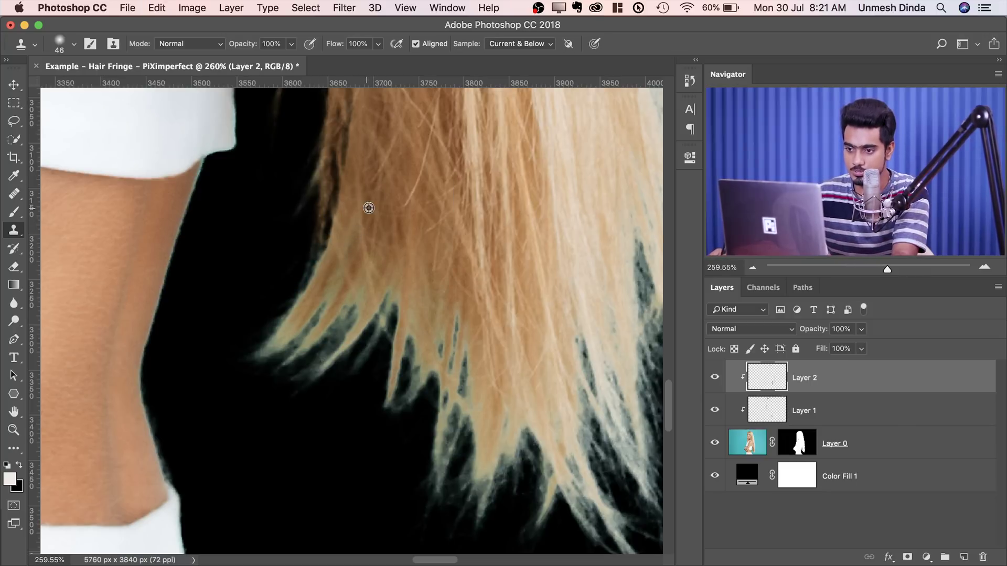
pyautogui.moveTo(311, 277)
pyautogui.mouseDown()
pyautogui.moveTo(262, 351)
pyautogui.moveTo(389, 299)
pyautogui.mouseUp()
pyautogui.press('super+alt+z')
pyautogui.press('super+alt+z')
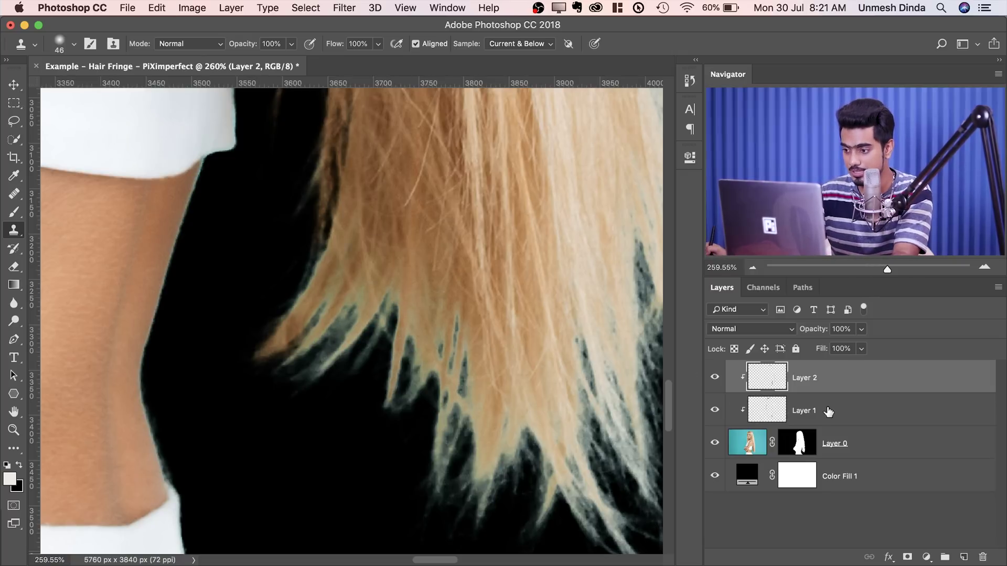
# Sample brown hair tones and paint them on Layer 1 in Overlay over the hair tips nearest the arm, brush size 42
pyautogui.click(827, 410)
pyautogui.click(23, 216)
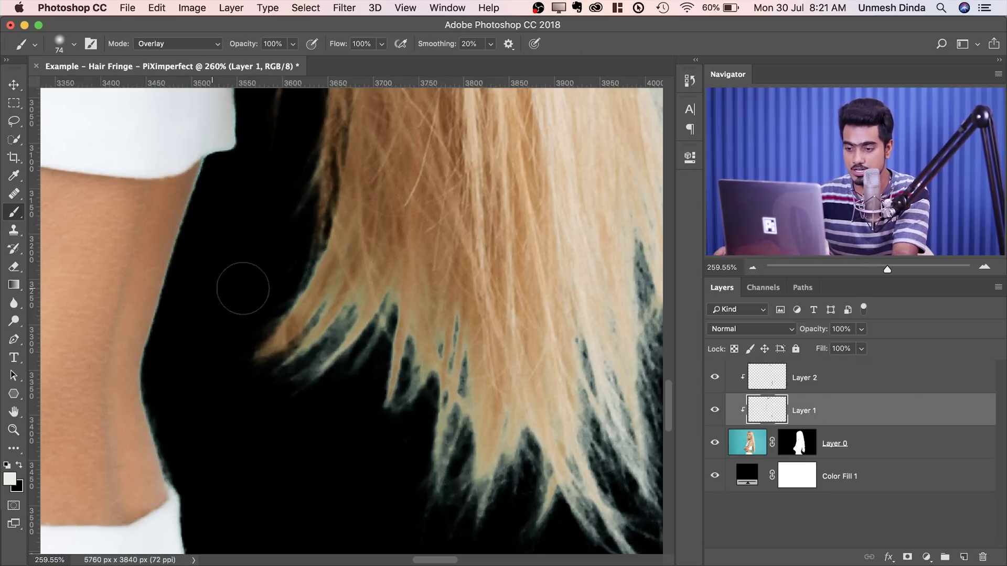
pyautogui.moveTo(310, 283); pyautogui.dragTo(287, 286)
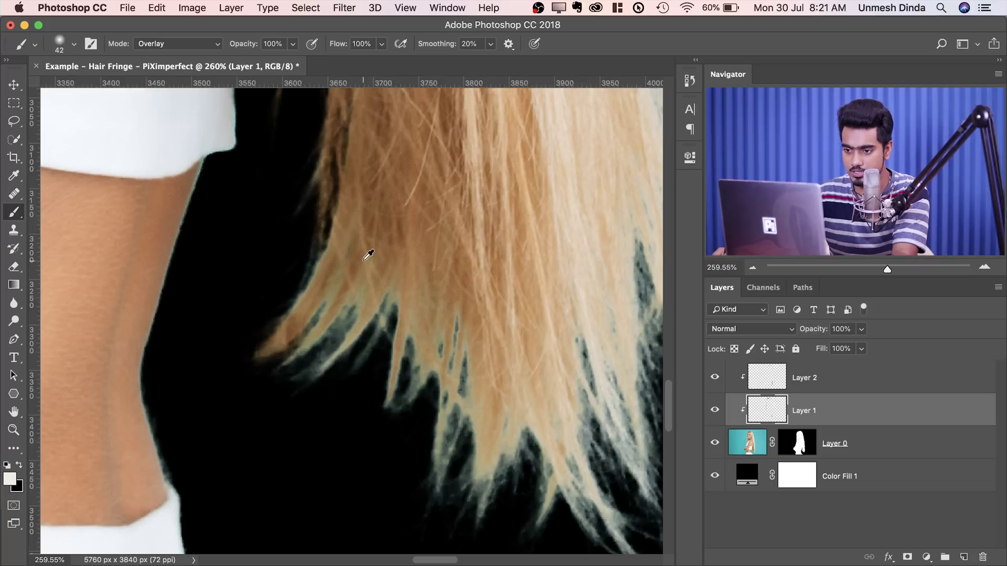
pyautogui.moveTo(322, 314); pyautogui.dragTo(275, 358)
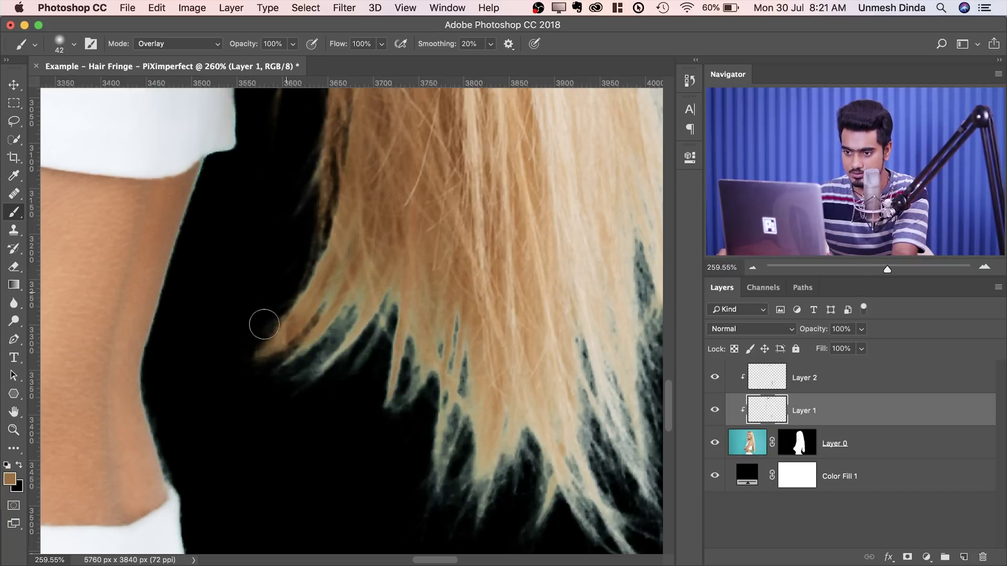
pyautogui.moveTo(358, 298); pyautogui.dragTo(308, 365)
pyautogui.keyDown('alt'); pyautogui.click(406, 263); pyautogui.keyUp('alt')
pyautogui.moveTo(374, 322); pyautogui.dragTo(341, 379)
pyautogui.moveTo(403, 315); pyautogui.dragTo(385, 275)
pyautogui.keyDown('alt'); pyautogui.click(455, 259); pyautogui.keyUp('alt')
pyautogui.moveTo(379, 372); pyautogui.dragTo(391, 312)
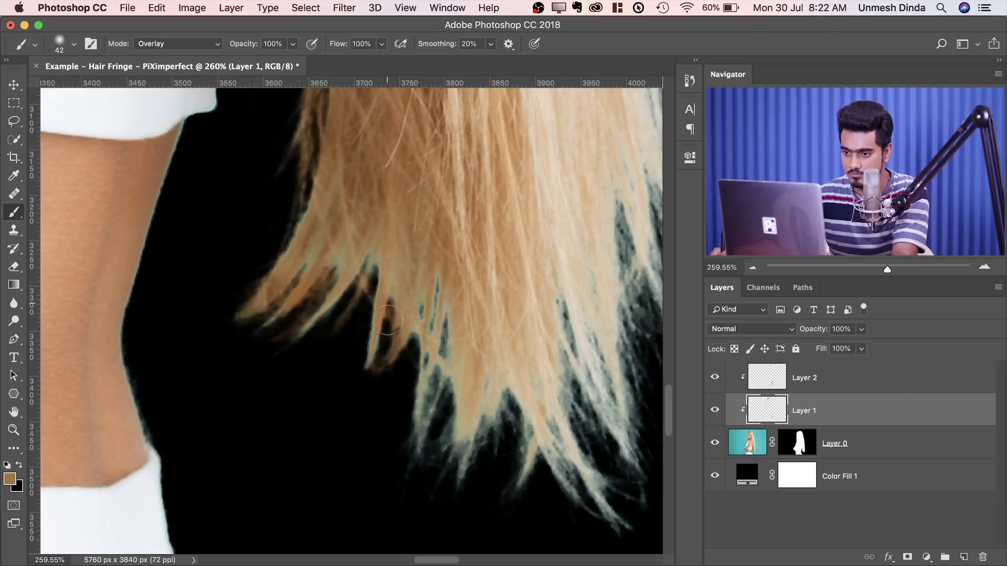
pyautogui.moveTo(378, 253); pyautogui.dragTo(292, 302)
# Clone brown hair on Layer 2 over the inner and middle hair tips using a size 60 Clone Stamp
pyautogui.click(14, 230)
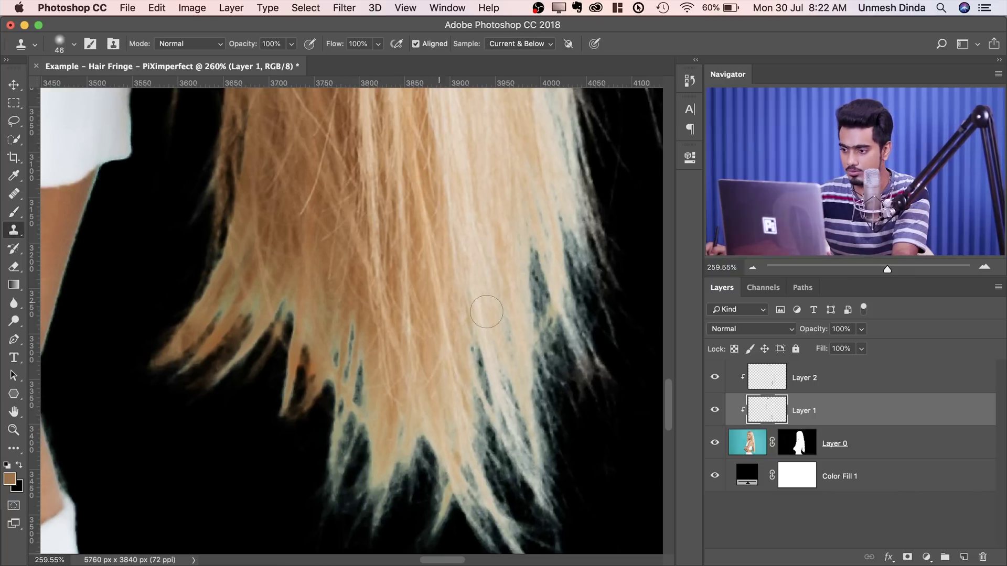
pyautogui.click(823, 380)
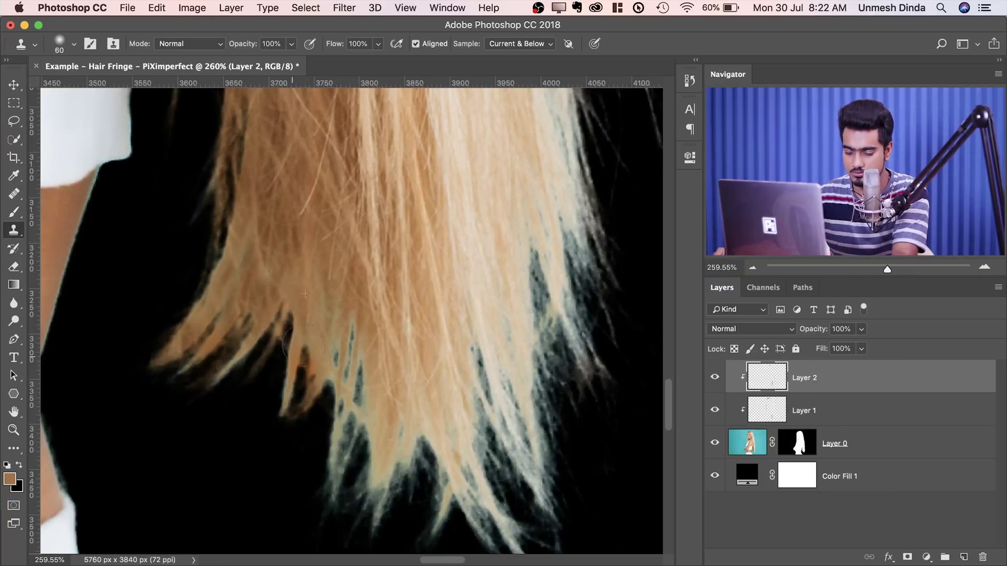
pyautogui.moveTo(305, 344); pyautogui.dragTo(292, 357)
pyautogui.moveTo(336, 346)
pyautogui.mouseDown()
pyautogui.moveTo(300, 302)
pyautogui.moveTo(313, 249)
pyautogui.mouseUp()
pyautogui.moveTo(286, 181); pyautogui.dragTo(266, 223)
pyautogui.moveTo(340, 294); pyautogui.dragTo(284, 338)
pyautogui.moveTo(296, 357); pyautogui.dragTo(265, 401)
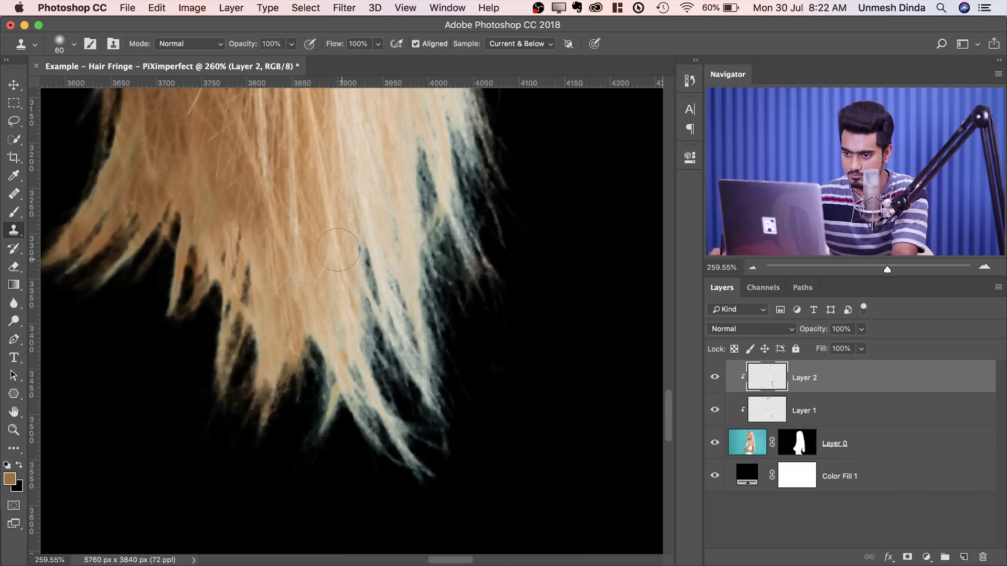
# Clone light blonde hair on Layer 2 over the teal strands of the lowest hair tips and the gaps above them
pyautogui.keyDown('alt'); pyautogui.click(338, 249); pyautogui.keyUp('alt')
pyautogui.moveTo(358, 362)
pyautogui.mouseDown()
pyautogui.moveTo(385, 435)
pyautogui.moveTo(418, 470)
pyautogui.mouseUp()
pyautogui.moveTo(367, 235); pyautogui.dragTo(341, 301)
pyautogui.moveTo(362, 367); pyautogui.dragTo(365, 398)
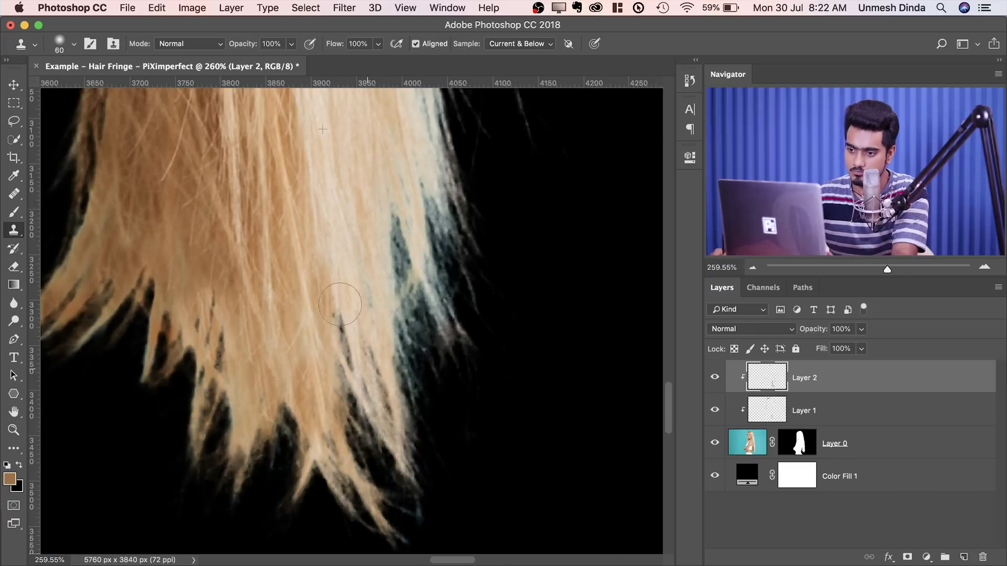
pyautogui.moveTo(343, 278); pyautogui.dragTo(320, 321)
pyautogui.moveTo(396, 314); pyautogui.dragTo(378, 336)
pyautogui.moveTo(377, 254); pyautogui.dragTo(346, 286)
pyautogui.moveTo(381, 315); pyautogui.dragTo(353, 277)
# Clone pale blonde hair on Layer 2 over the teal patches at the outer lower corner of the hair
pyautogui.moveTo(346, 168); pyautogui.dragTo(347, 349)
pyautogui.moveTo(278, 296); pyautogui.dragTo(293, 295)
pyautogui.keyDown('alt'); pyautogui.click(297, 255); pyautogui.keyUp('alt')
pyautogui.moveTo(361, 257); pyautogui.dragTo(383, 439)
pyautogui.moveTo(411, 264)
pyautogui.mouseDown()
pyautogui.moveTo(316, 308)
pyautogui.moveTo(383, 266)
pyautogui.moveTo(499, 288)
pyautogui.moveTo(596, 366)
pyautogui.mouseUp()
pyautogui.moveTo(317, 282); pyautogui.dragTo(322, 443)
pyautogui.moveTo(369, 202); pyautogui.dragTo(358, 266)
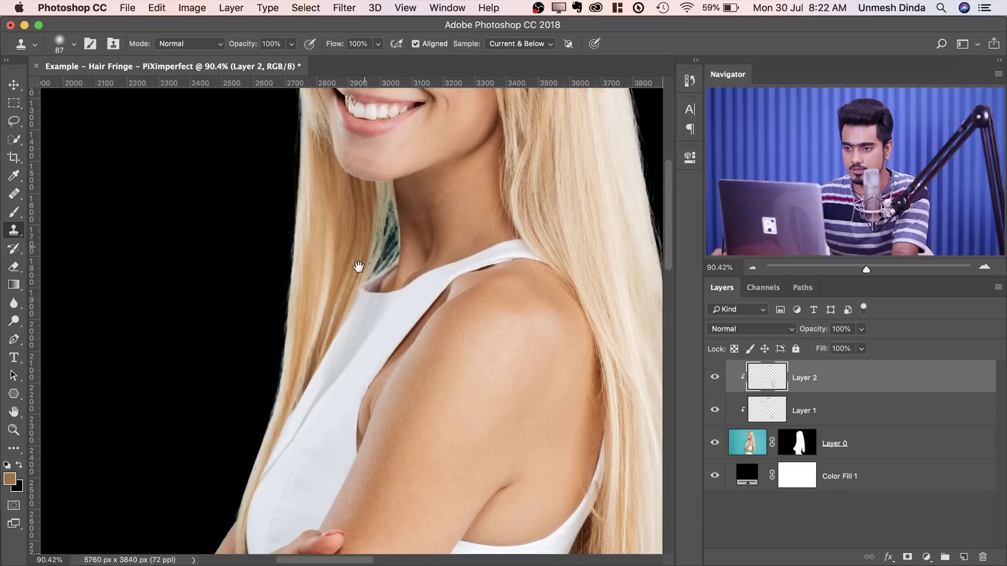
# Clone brown hair on Layer 2 over the teal strands and the upper part of the teal gap beside the neck, stamp size 118
pyautogui.scroll(5, 433, 254)
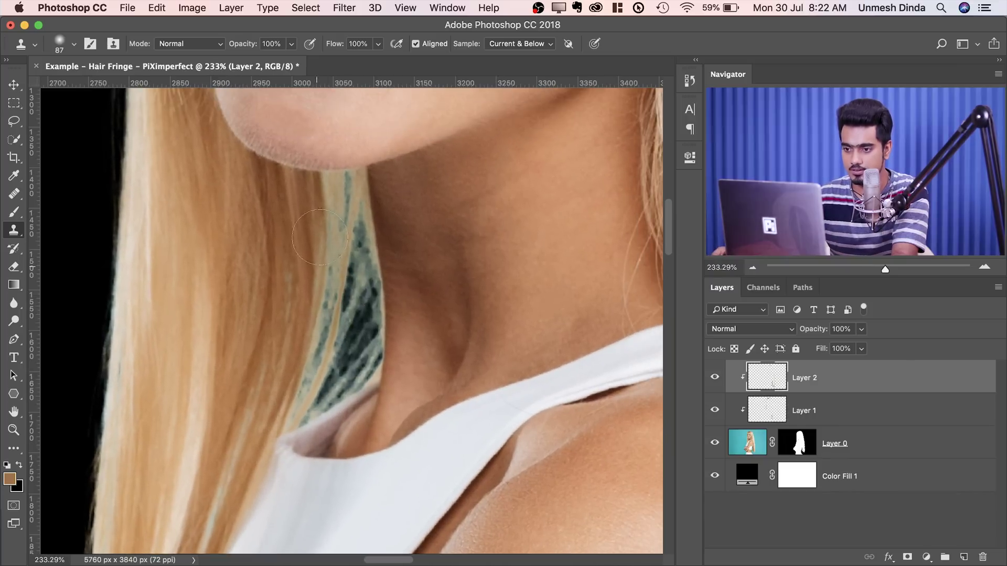
pyautogui.moveTo(294, 282); pyautogui.dragTo(304, 283)
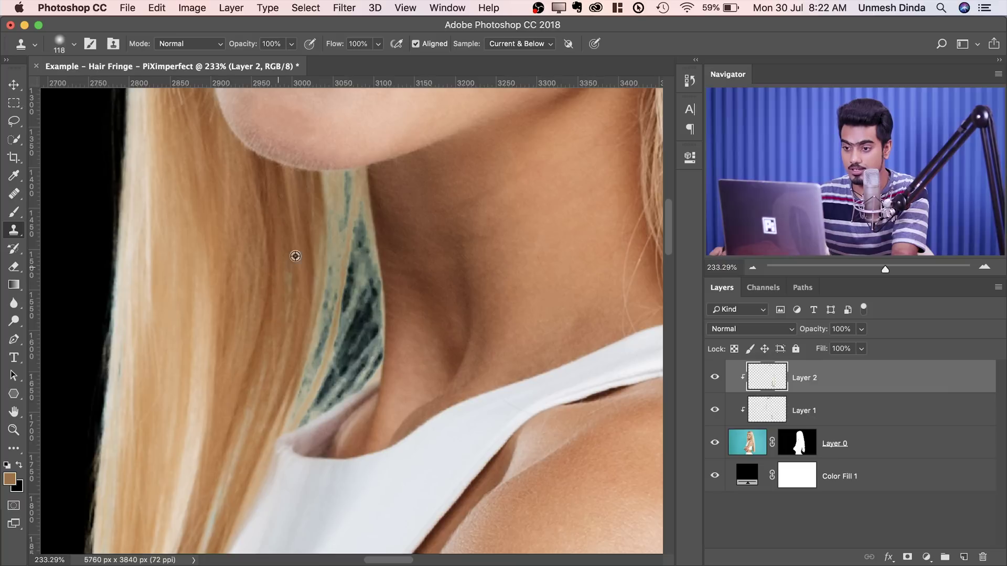
pyautogui.keyDown('alt'); pyautogui.click(296, 257); pyautogui.keyUp('alt')
pyautogui.moveTo(330, 217); pyautogui.dragTo(288, 226)
pyautogui.moveTo(337, 184)
pyautogui.mouseDown()
pyautogui.moveTo(335, 268)
pyautogui.moveTo(308, 402)
pyautogui.moveTo(295, 418)
pyautogui.mouseUp()
pyautogui.keyDown('alt'); pyautogui.click(295, 291); pyautogui.keyUp('alt')
pyautogui.moveTo(361, 234)
pyautogui.mouseDown()
pyautogui.moveTo(371, 307)
pyautogui.moveTo(363, 276)
pyautogui.mouseUp()
# Paint brown on Layer 1 in Overlay over the remaining teal in the lower gap between hair and neck, brush size 30
pyautogui.press('b')
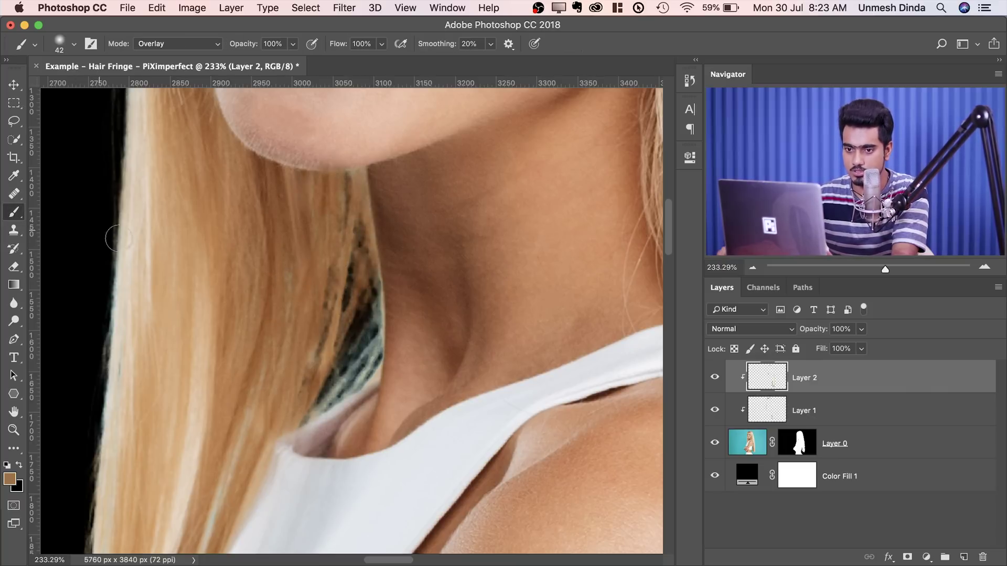
pyautogui.click(783, 411)
pyautogui.moveTo(374, 337)
pyautogui.mouseDown()
pyautogui.moveTo(361, 358)
pyautogui.moveTo(329, 390)
pyautogui.mouseUp()
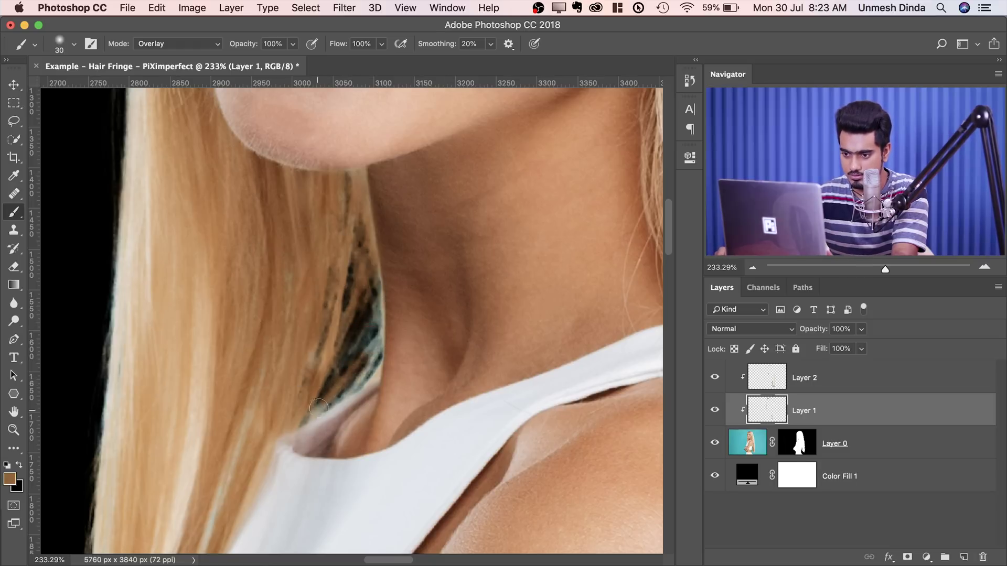
pyautogui.moveTo(372, 362); pyautogui.dragTo(340, 366)
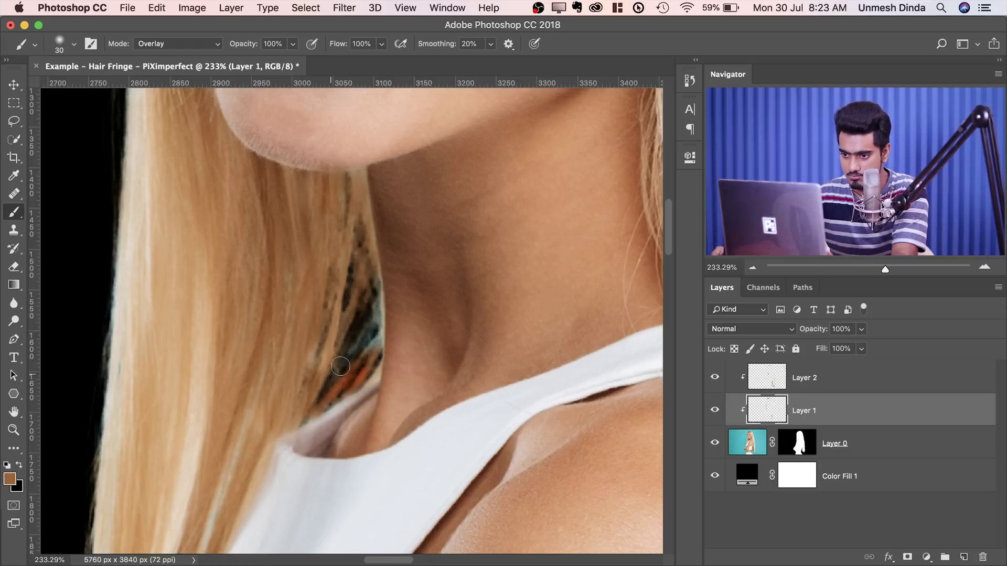
# Clone dark hair strands on Layer 1 over the orange and teal remnants above the collar, Clone Stamp size 50
pyautogui.click(21, 235)
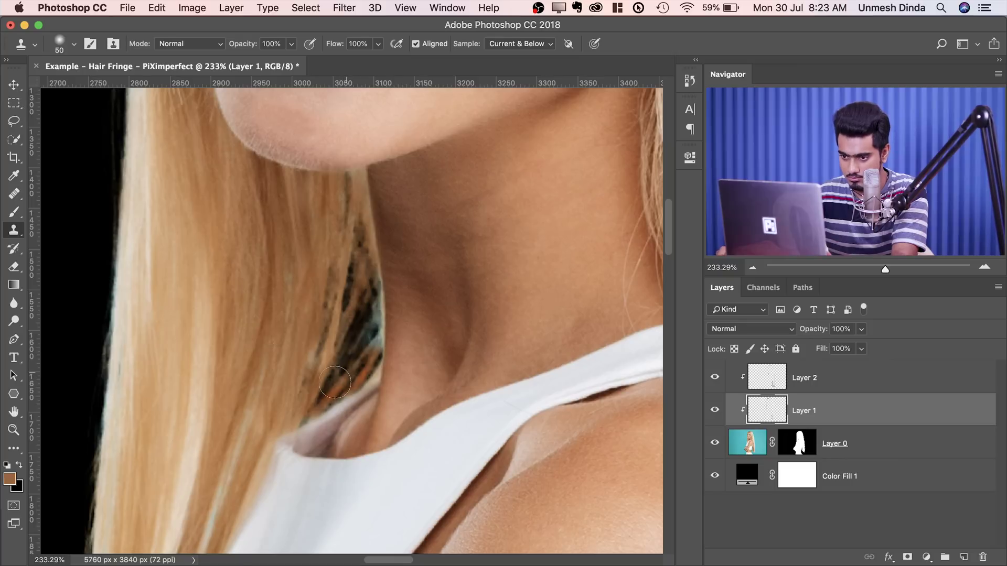
pyautogui.moveTo(366, 364)
pyautogui.mouseDown()
pyautogui.moveTo(371, 289)
pyautogui.moveTo(362, 362)
pyautogui.mouseUp()
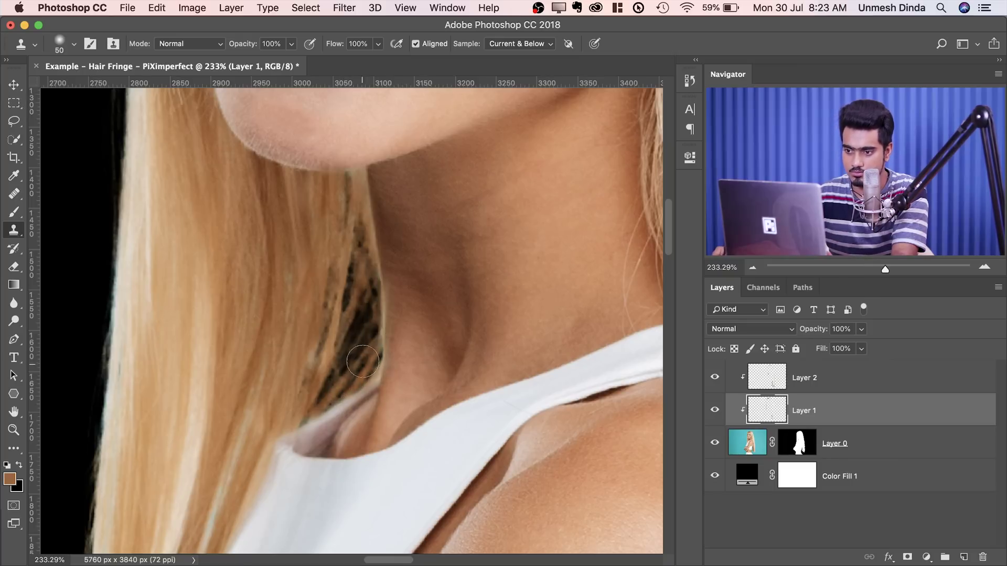
pyautogui.moveTo(302, 414); pyautogui.dragTo(334, 406)
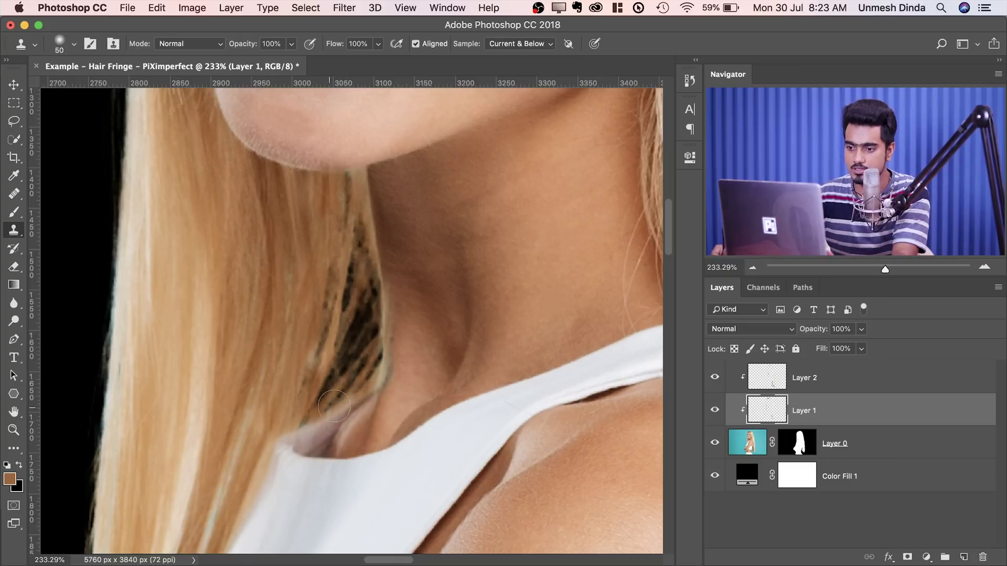
# Erase the cloned excess on Layer 1 along the neck edge and above the collar at 100% flow, eraser size down to 21
pyautogui.click(13, 267)
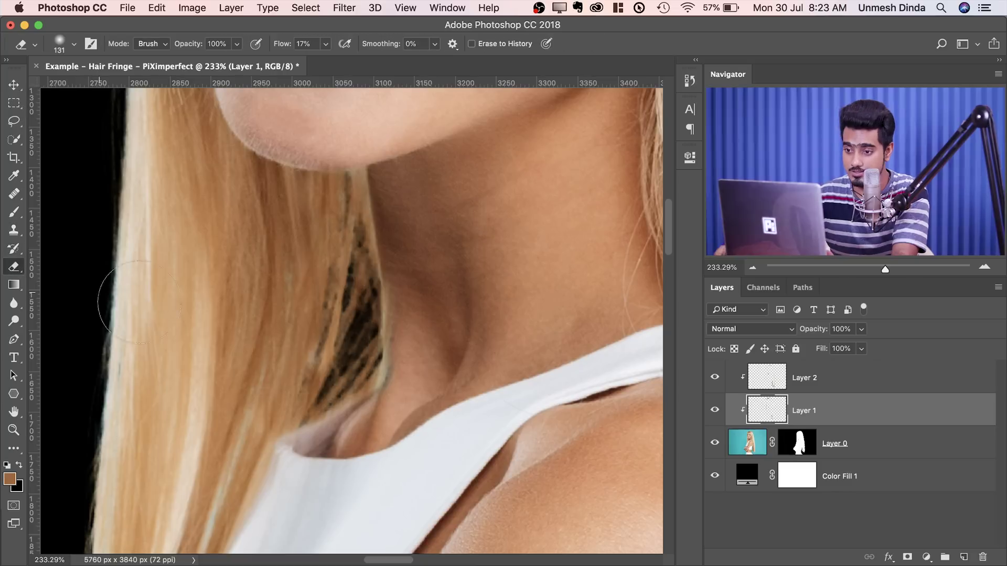
pyautogui.moveTo(437, 310)
pyautogui.mouseDown()
pyautogui.moveTo(369, 325)
pyautogui.moveTo(358, 315)
pyautogui.mouseUp()
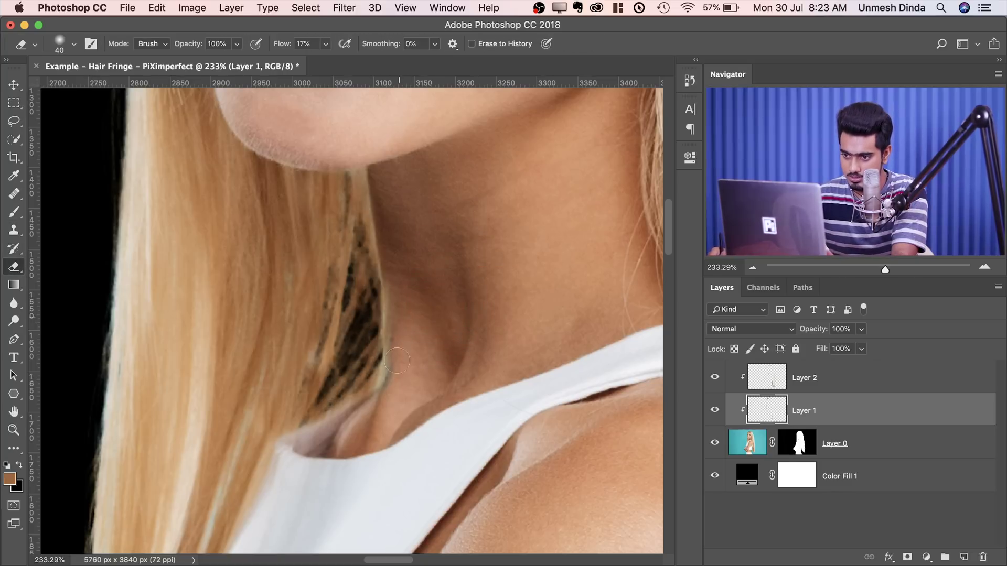
pyautogui.click(325, 46)
pyautogui.moveTo(360, 400)
pyautogui.mouseDown()
pyautogui.moveTo(346, 405)
pyautogui.moveTo(345, 422)
pyautogui.mouseUp()
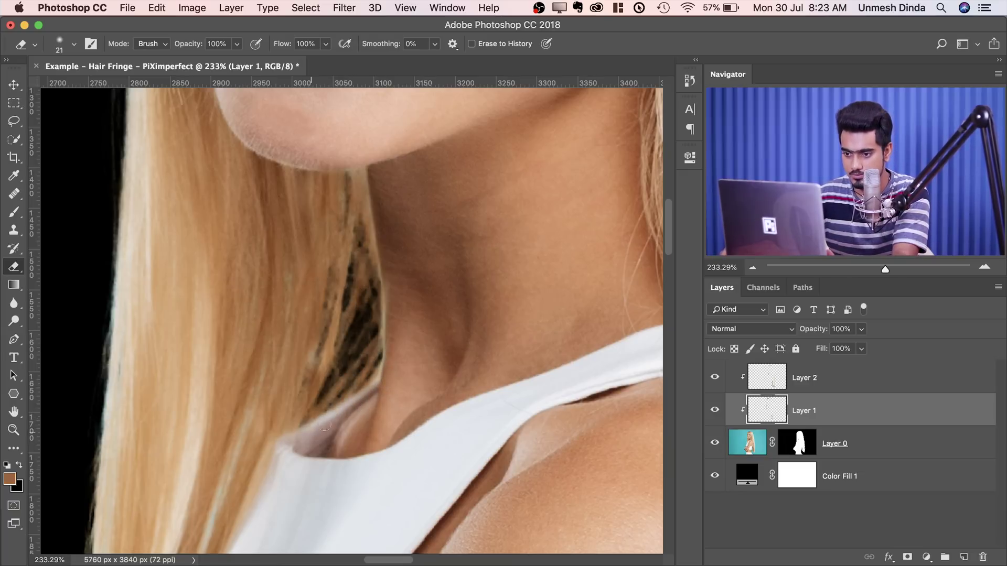
# Soften the stray hairs at the crown on Layer 0's mask with the Blur tool, size 88, strength 50%, and reactivate the layer's image
pyautogui.press('super+0')
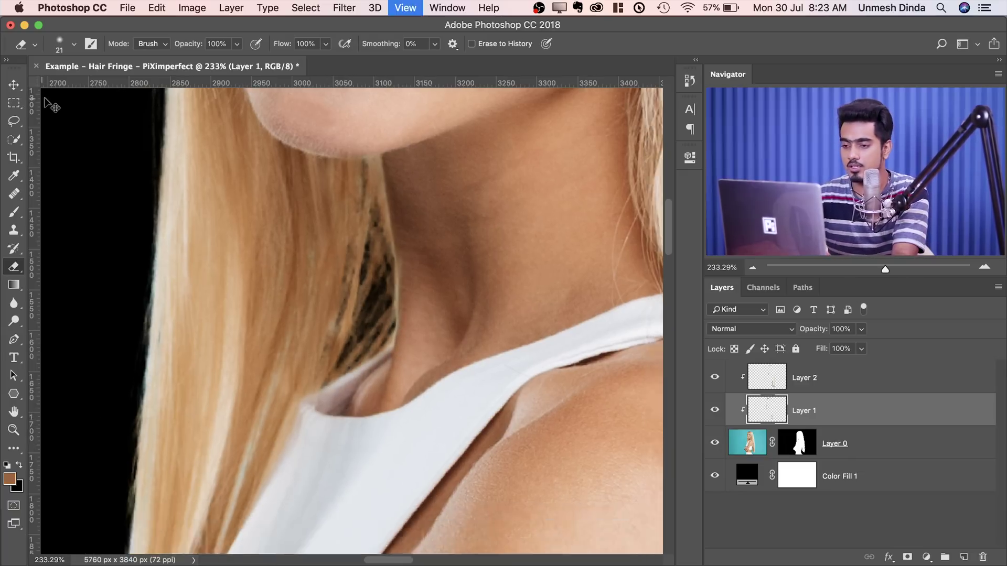
pyautogui.moveTo(458, 411); pyautogui.dragTo(514, 403)
pyautogui.moveTo(485, 341); pyautogui.dragTo(456, 476)
pyautogui.moveTo(381, 183); pyautogui.dragTo(462, 313)
pyautogui.moveTo(344, 262); pyautogui.dragTo(431, 241)
pyautogui.moveTo(391, 257); pyautogui.dragTo(412, 288)
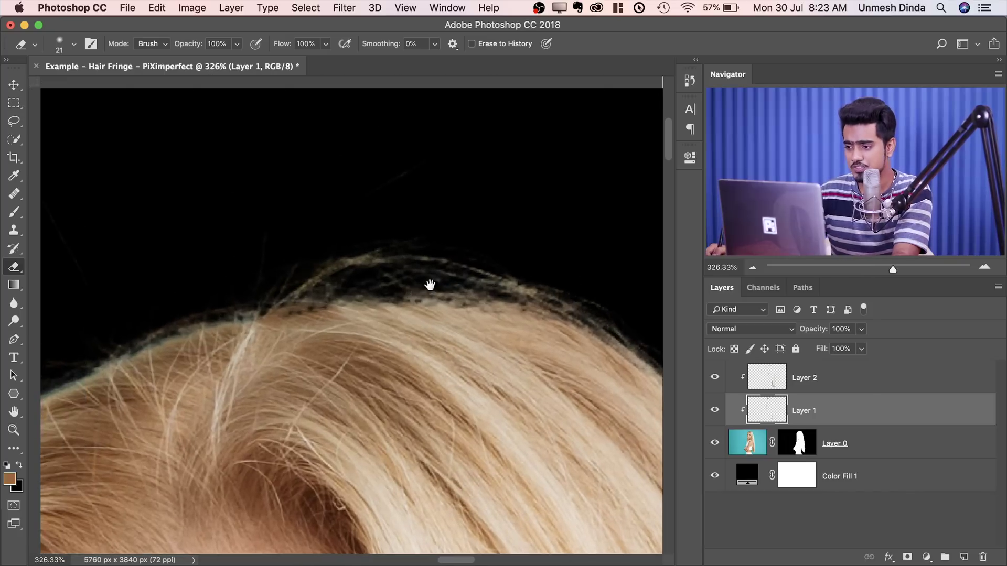
pyautogui.press('super+r')
pyautogui.click(815, 454)
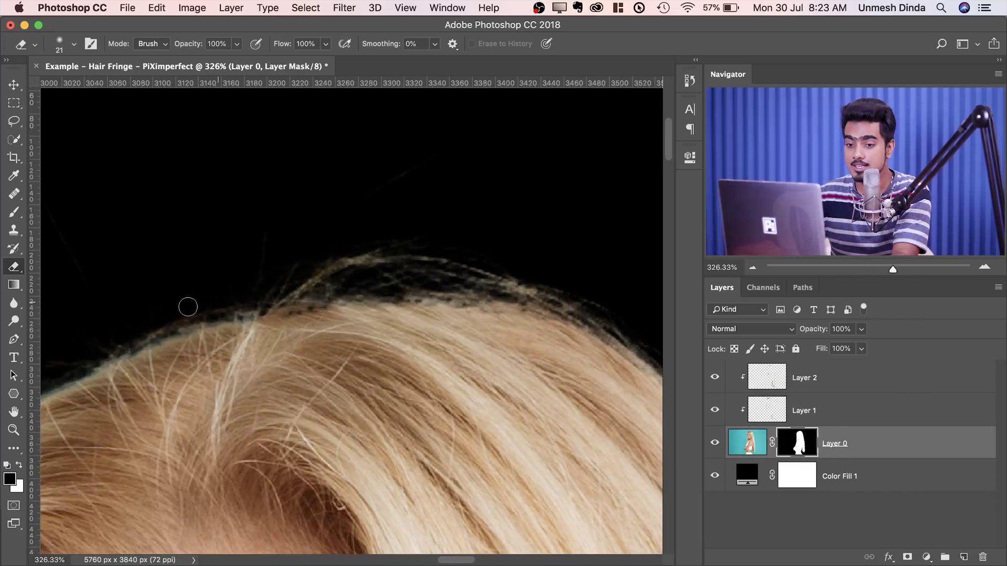
pyautogui.moveTo(13, 303); pyautogui.dragTo(58, 299)
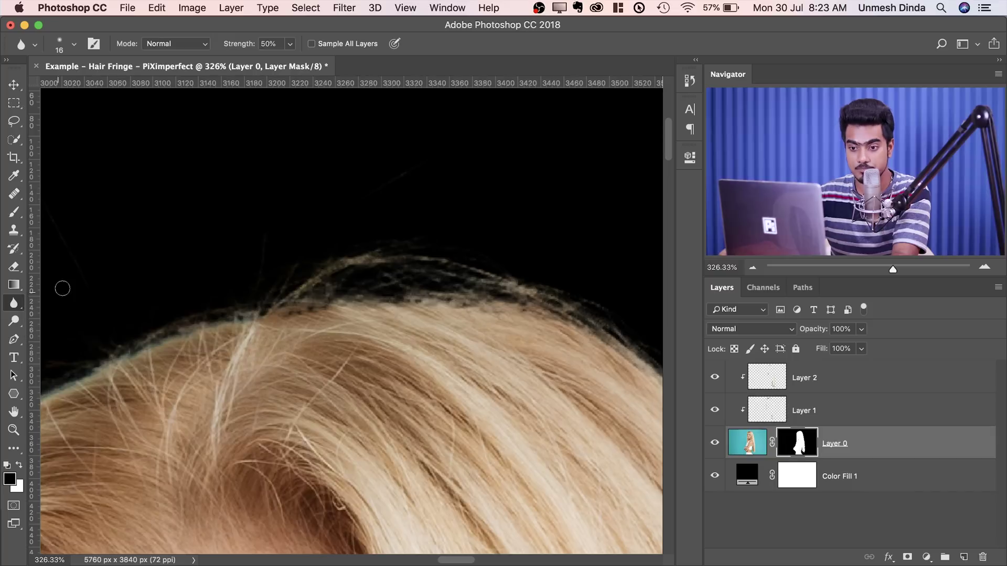
pyautogui.moveTo(285, 234); pyautogui.dragTo(325, 233)
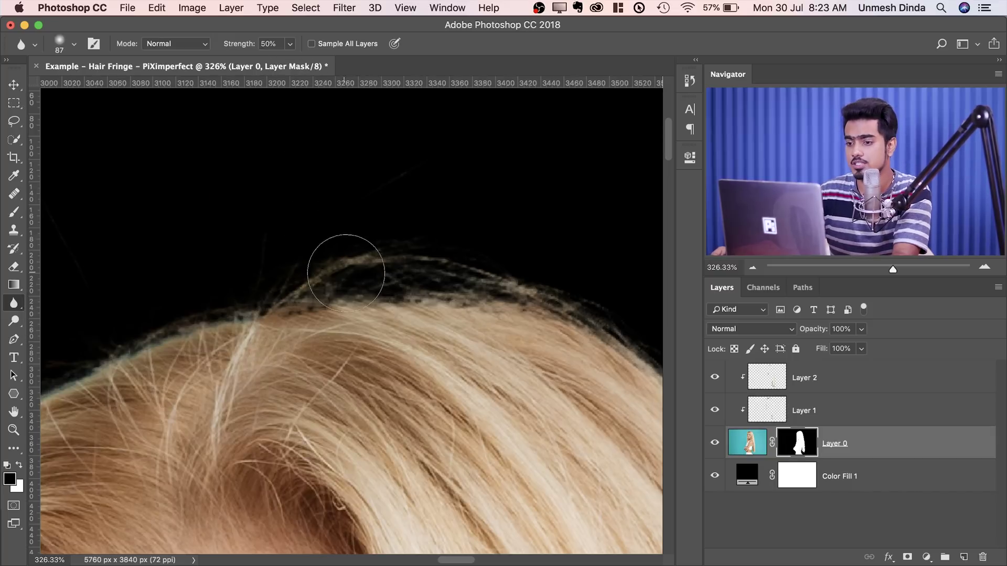
pyautogui.moveTo(351, 264); pyautogui.dragTo(352, 269)
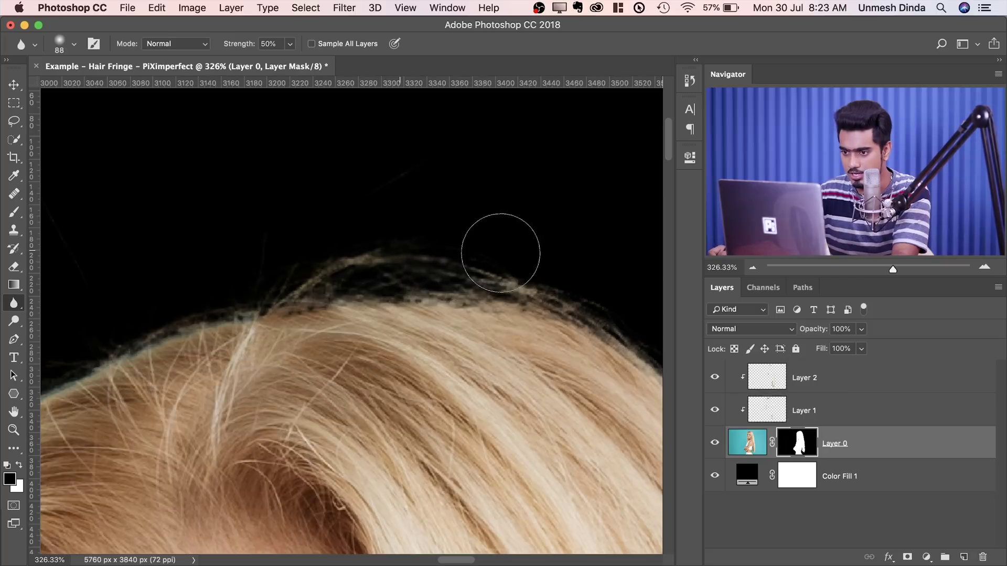
pyautogui.press('super+2')
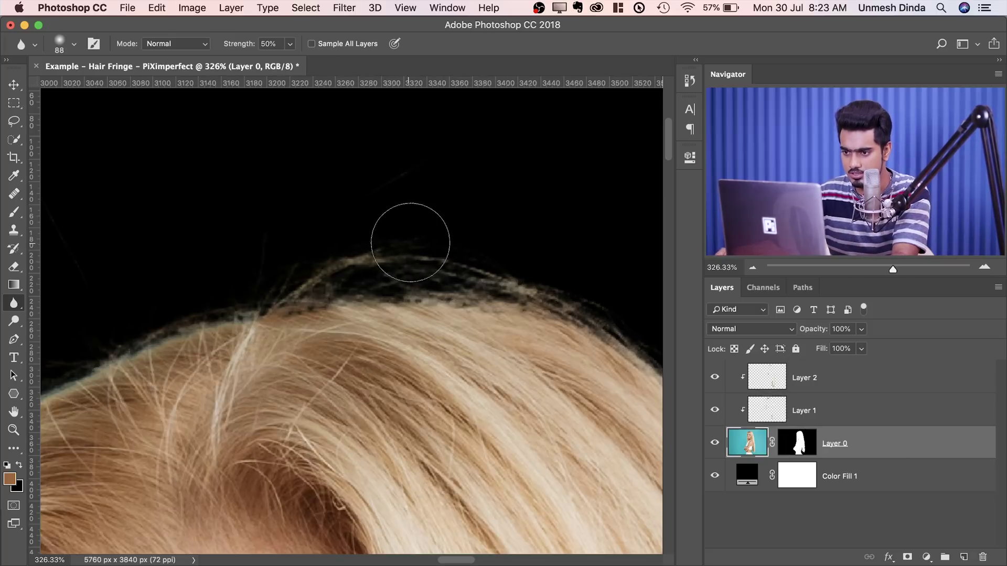
# Clone pale blonde hair on Layer 2 over the teal fringe along the outer hair edge beside the forehead, Clone Stamp size 51
pyautogui.moveTo(278, 267); pyautogui.dragTo(427, 243)
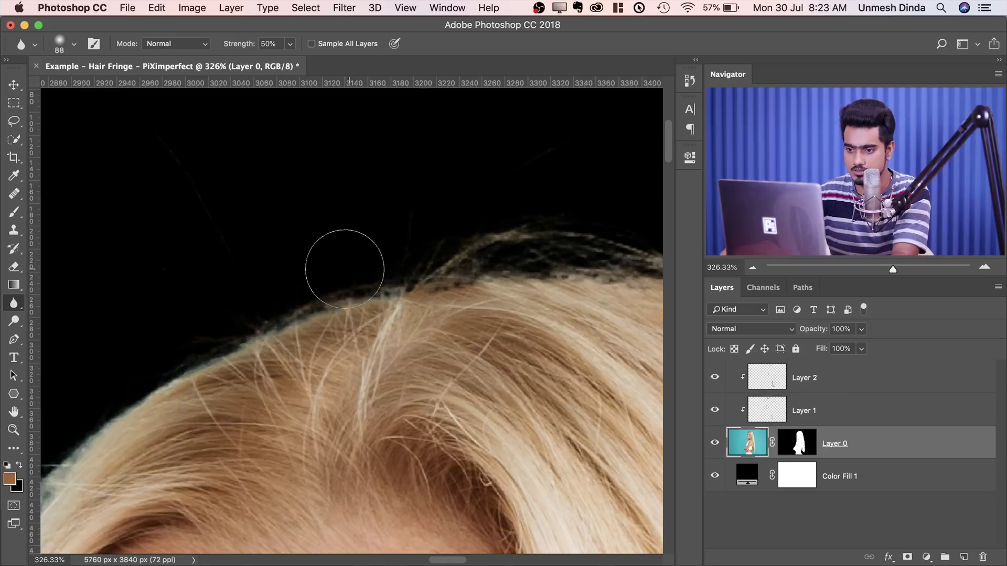
pyautogui.moveTo(238, 333); pyautogui.dragTo(437, 195)
pyautogui.moveTo(325, 243); pyautogui.dragTo(370, 181)
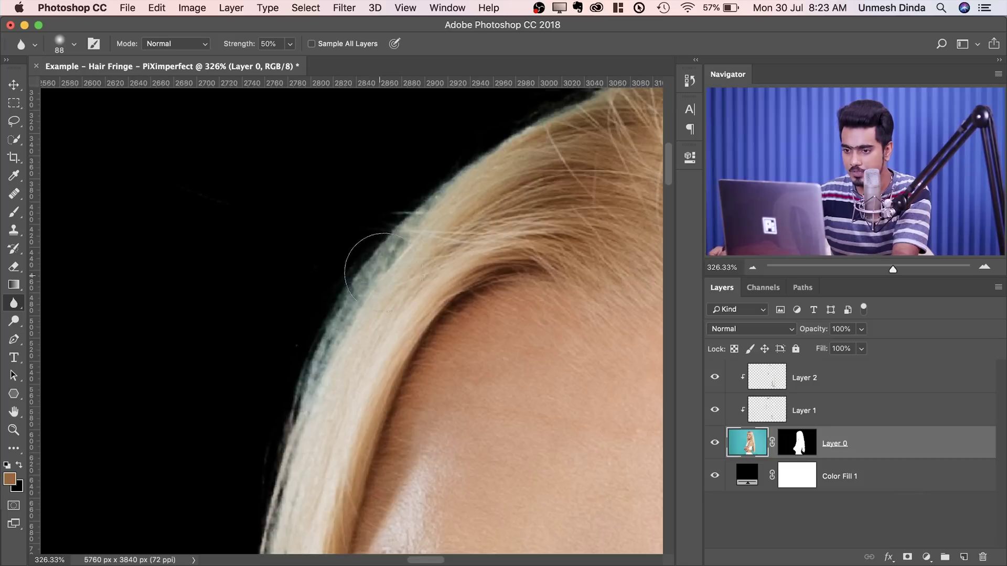
pyautogui.click(810, 371)
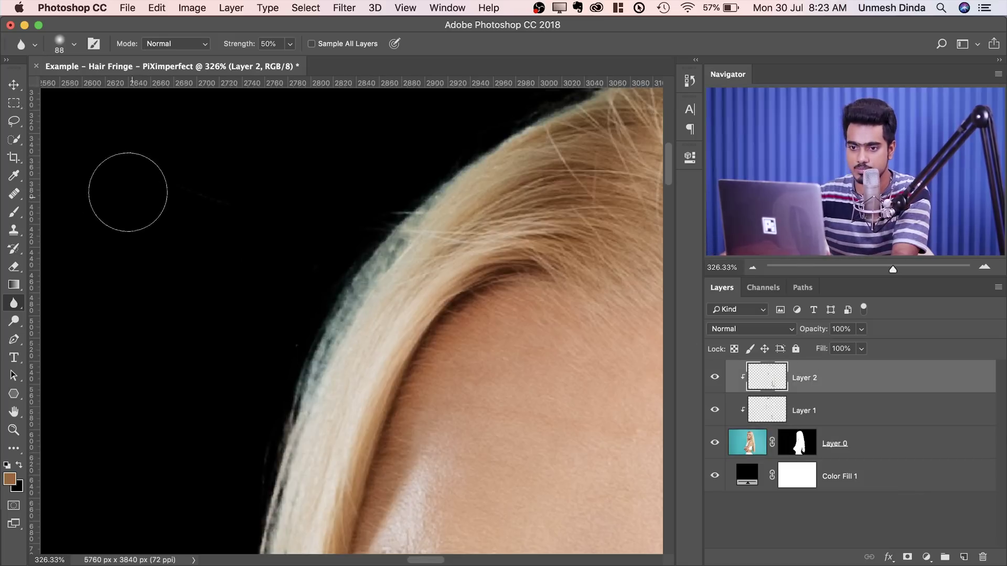
pyautogui.click(14, 231)
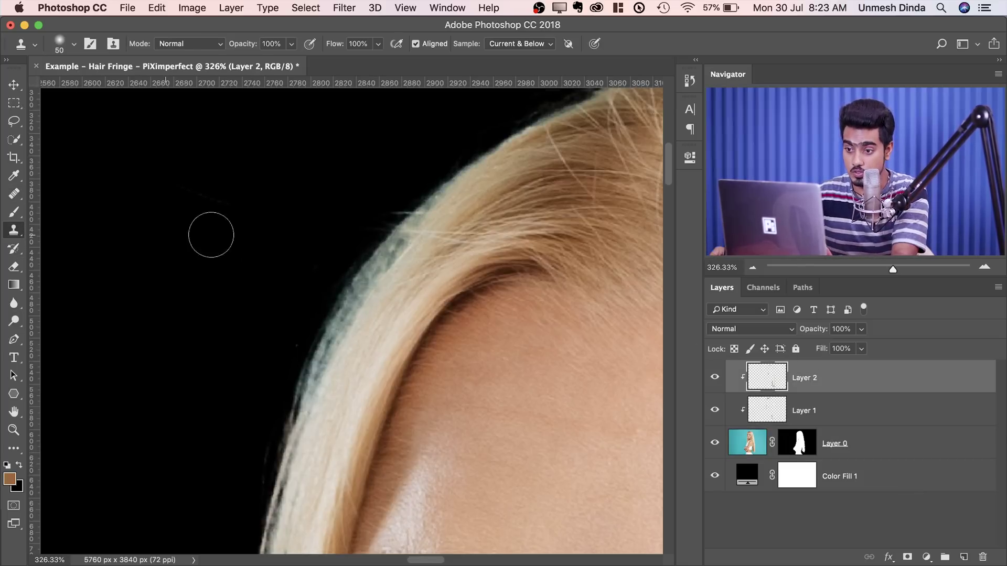
pyautogui.moveTo(334, 232); pyautogui.dragTo(332, 232)
pyautogui.moveTo(437, 226); pyautogui.dragTo(407, 232)
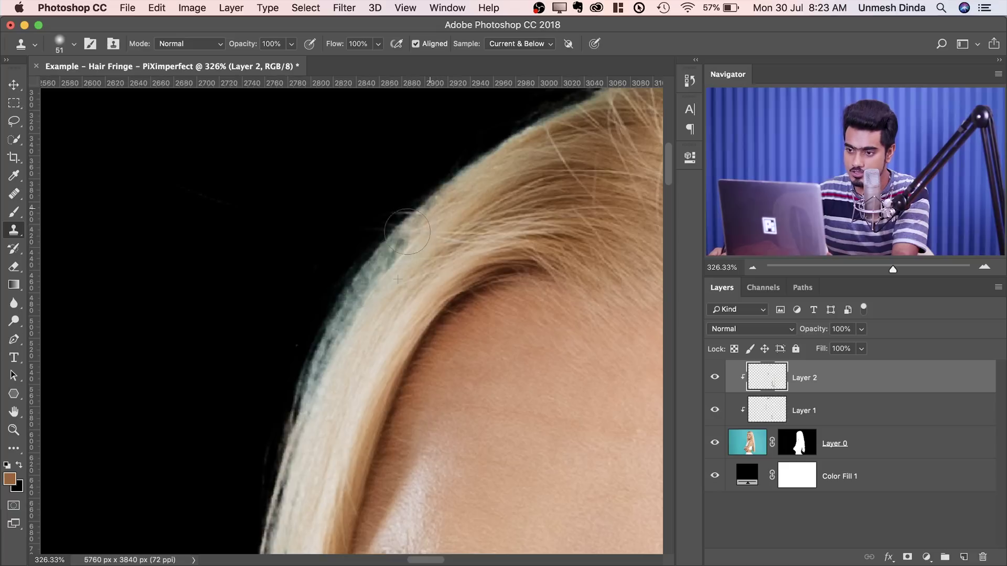
pyautogui.moveTo(371, 286); pyautogui.dragTo(316, 359)
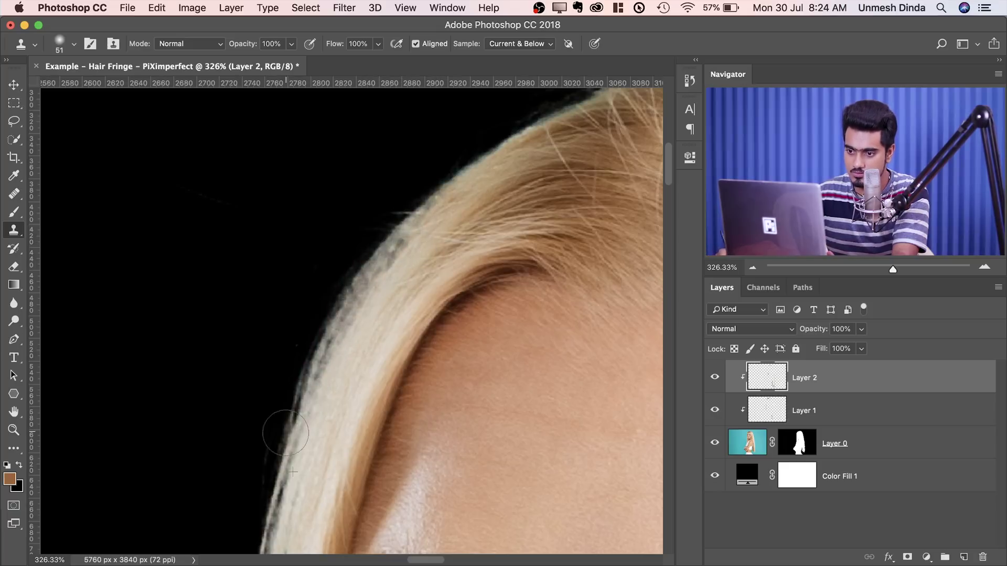
pyautogui.keyDown('alt'); pyautogui.click(425, 249); pyautogui.keyUp('alt')
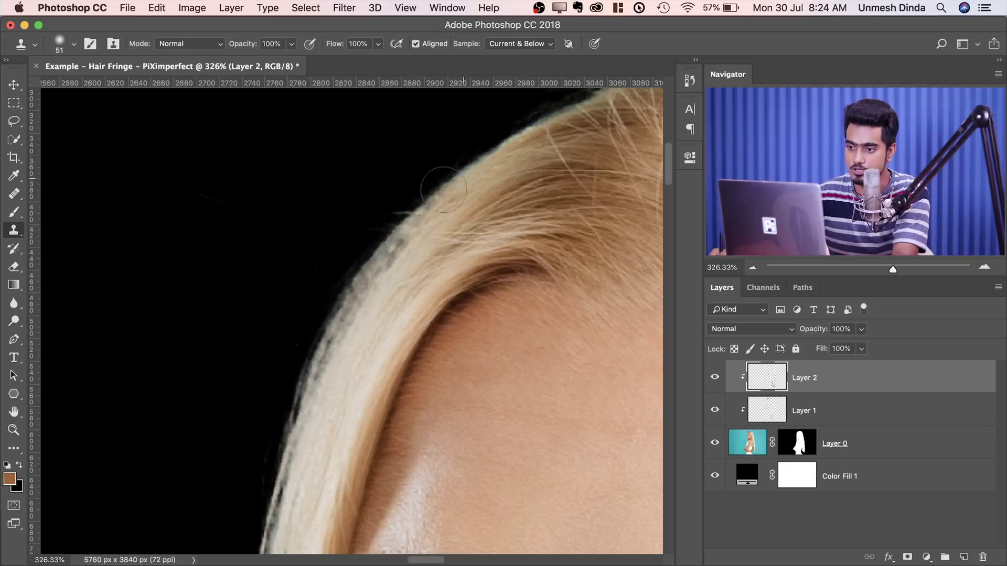
pyautogui.moveTo(445, 191); pyautogui.dragTo(390, 245)
# Clone blonde hair on Layer 2 over the dark gaps and faint teal in the outer hair beside the temple and eyebrow
pyautogui.press('space')
pyautogui.moveTo(326, 374); pyautogui.dragTo(387, 235)
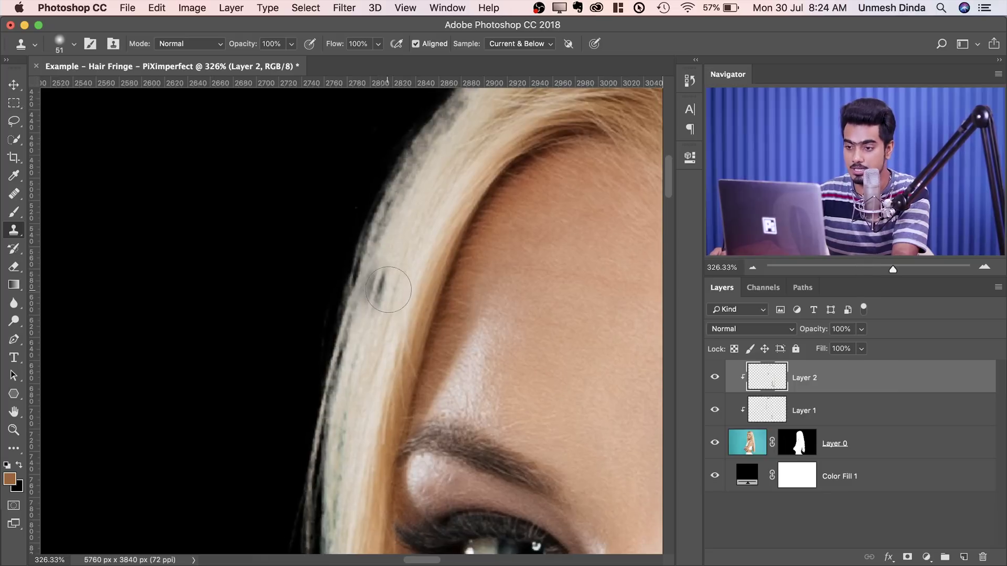
pyautogui.keyDown('alt'); pyautogui.click(389, 288); pyautogui.keyUp('alt')
pyautogui.moveTo(388, 318)
pyautogui.mouseDown()
pyautogui.moveTo(344, 287)
pyautogui.moveTo(348, 140)
pyautogui.moveTo(343, 236)
pyautogui.moveTo(367, 307)
pyautogui.mouseUp()
pyautogui.keyDown('alt'); pyautogui.click(388, 223); pyautogui.keyUp('alt')
pyautogui.moveTo(441, 222); pyautogui.dragTo(304, 396)
pyautogui.moveTo(425, 260); pyautogui.dragTo(433, 278)
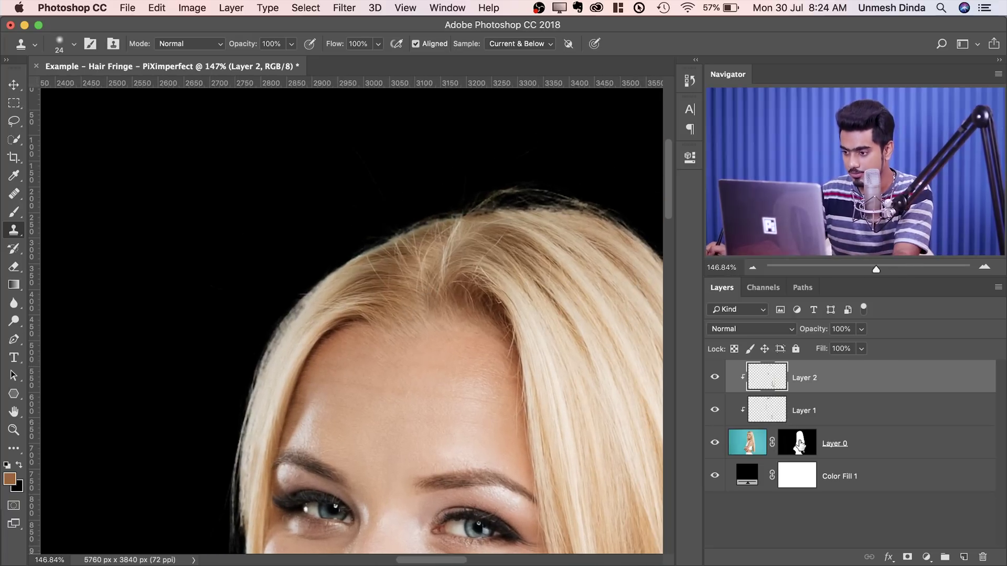
# Blur Layer 0's mask over the stray hairs at the crown with a size 106 Blur tool
pyautogui.click(799, 443)
pyautogui.click(14, 303)
pyautogui.moveTo(397, 255); pyautogui.dragTo(450, 226)
pyautogui.moveTo(450, 226); pyautogui.dragTo(145, 317)
pyautogui.moveTo(340, 254); pyautogui.dragTo(348, 254)
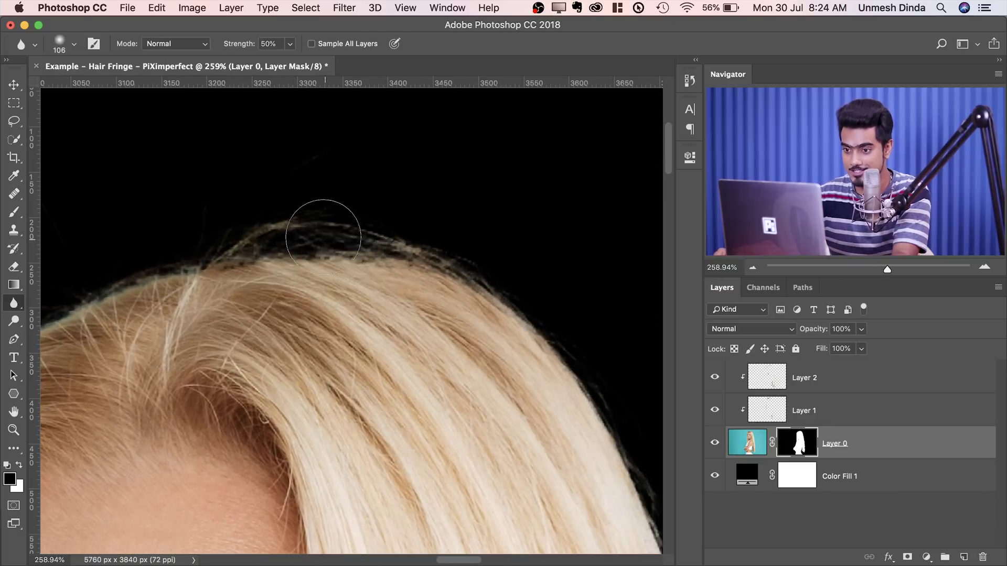
# Blur Layer 0's mask along the outer hair edge from the crown down past the face
pyautogui.moveTo(294, 189); pyautogui.dragTo(261, 139)
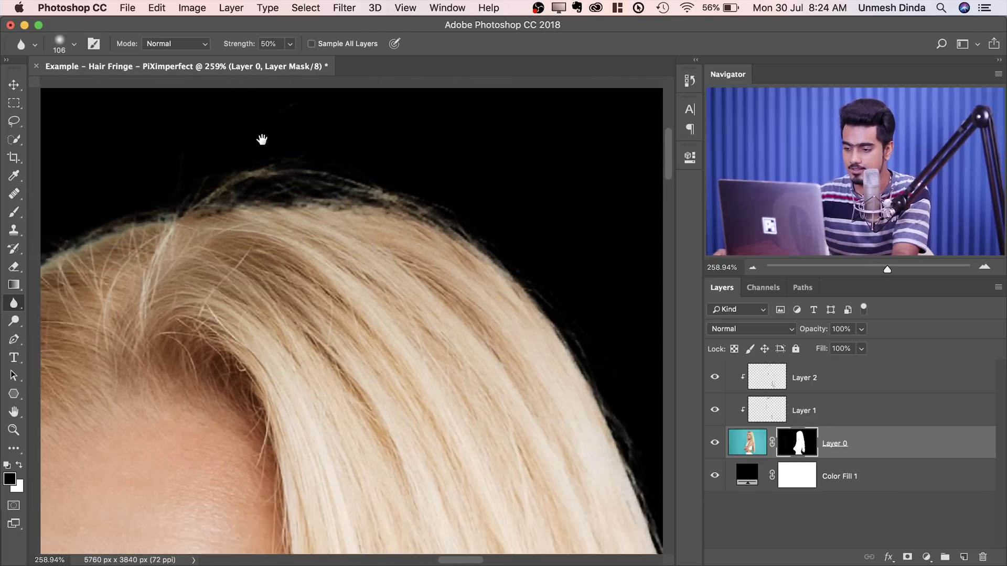
pyautogui.moveTo(385, 306); pyautogui.dragTo(372, 416)
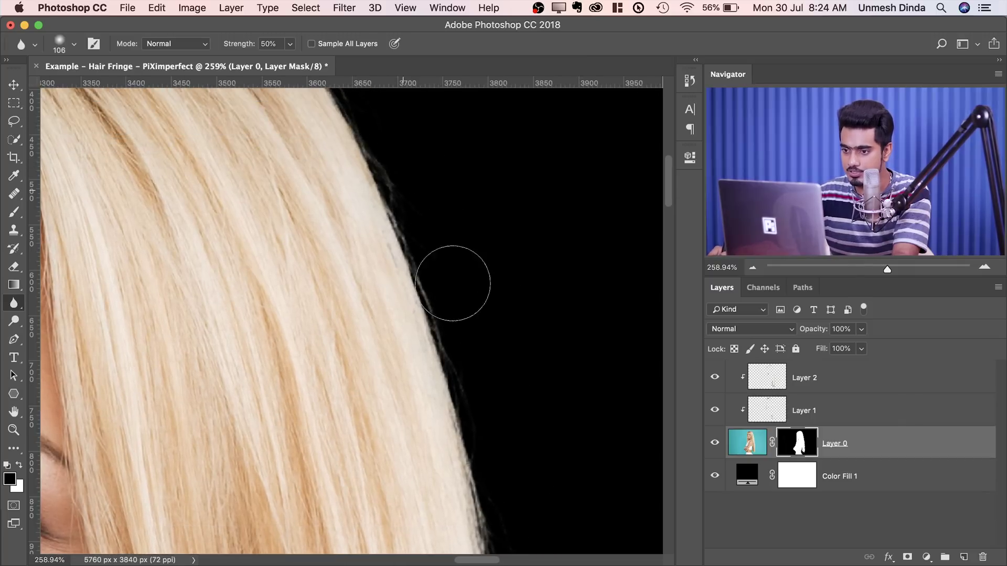
pyautogui.moveTo(449, 381); pyautogui.dragTo(454, 389)
pyautogui.moveTo(466, 455); pyautogui.dragTo(375, 164)
pyautogui.moveTo(462, 498)
pyautogui.mouseDown()
pyautogui.moveTo(351, 281)
pyautogui.moveTo(359, 261)
pyautogui.mouseUp()
# Blur Layer 0's mask along the fine outer strands farther down the hair with a size 59 Blur tool
pyautogui.moveTo(383, 258); pyautogui.dragTo(366, 255)
pyautogui.moveTo(374, 348); pyautogui.dragTo(404, 303)
pyautogui.moveTo(386, 336); pyautogui.dragTo(323, 150)
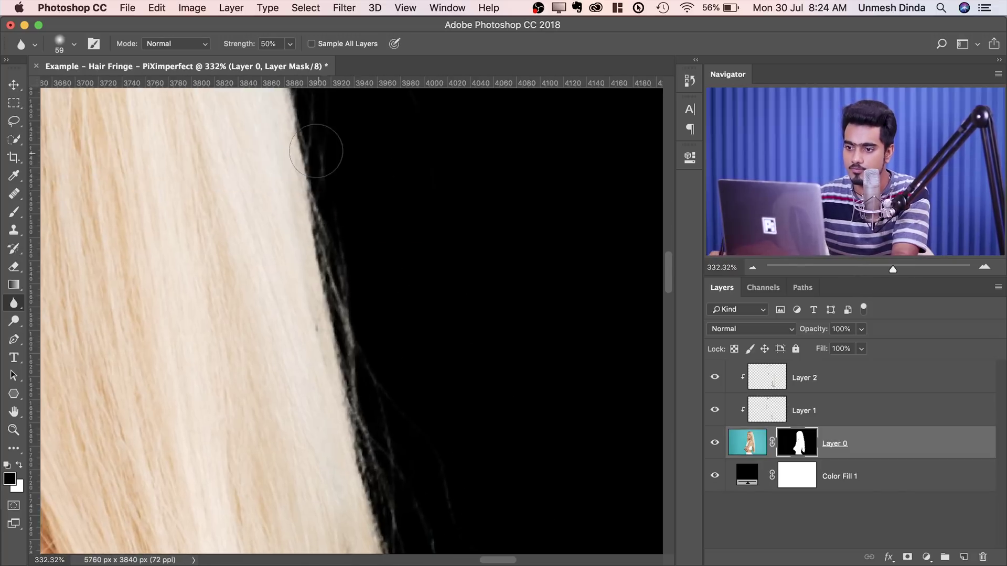
pyautogui.moveTo(344, 329); pyautogui.dragTo(329, 184)
pyautogui.moveTo(362, 502); pyautogui.dragTo(342, 331)
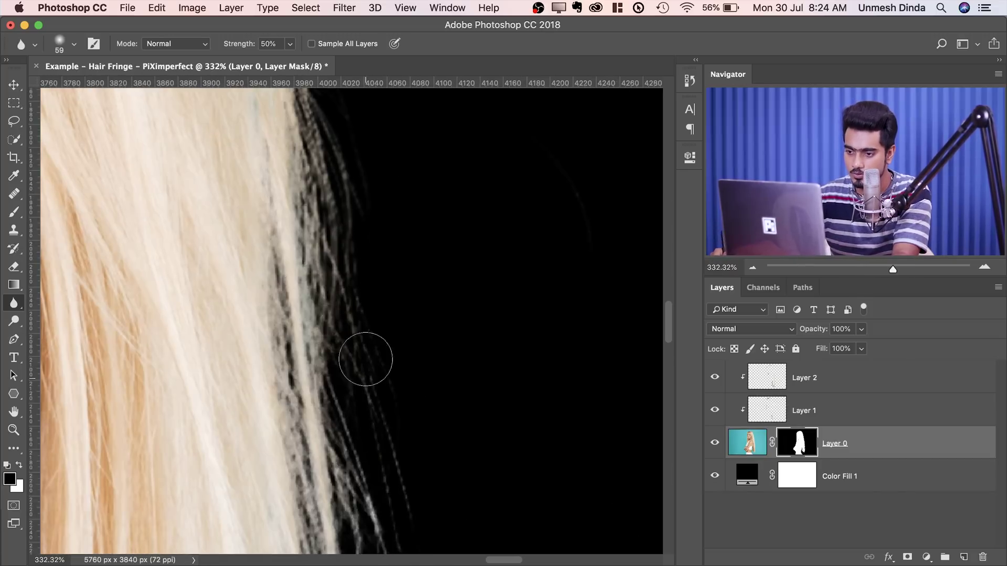
# Blur Layer 0's mask over the loose flyaway strands at the lower outer edge of the hair
pyautogui.scroll(-3, 353, 251)
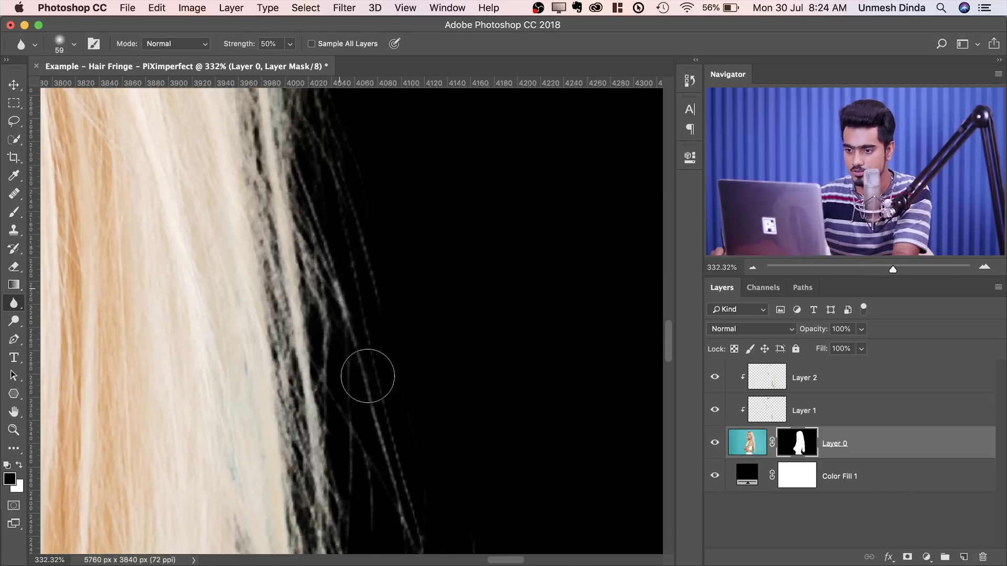
pyautogui.moveTo(377, 448); pyautogui.dragTo(329, 258)
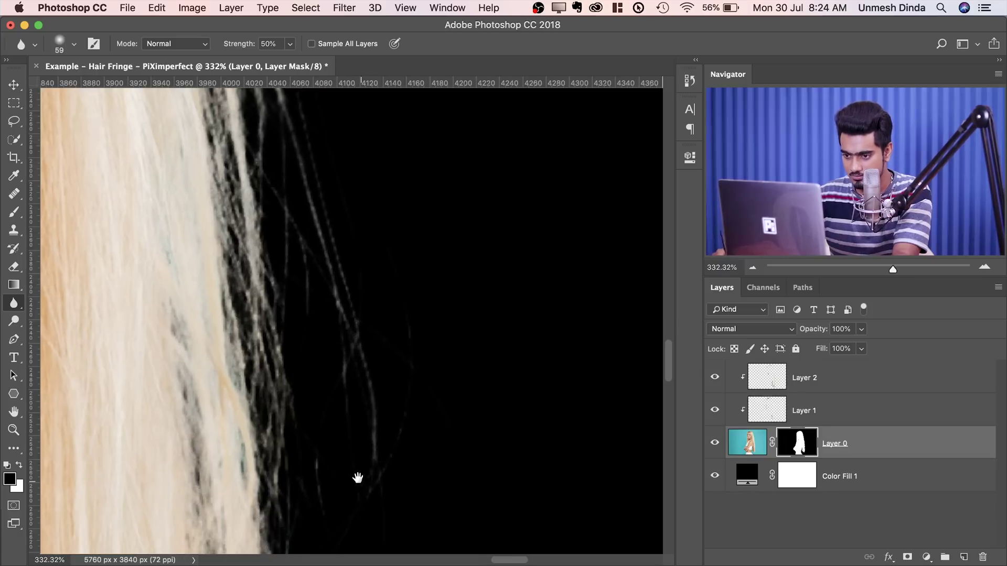
pyautogui.moveTo(357, 479); pyautogui.dragTo(327, 320)
pyautogui.moveTo(292, 452)
pyautogui.mouseDown()
pyautogui.moveTo(303, 279)
pyautogui.moveTo(285, 432)
pyautogui.mouseUp()
pyautogui.moveTo(249, 189); pyautogui.dragTo(286, 364)
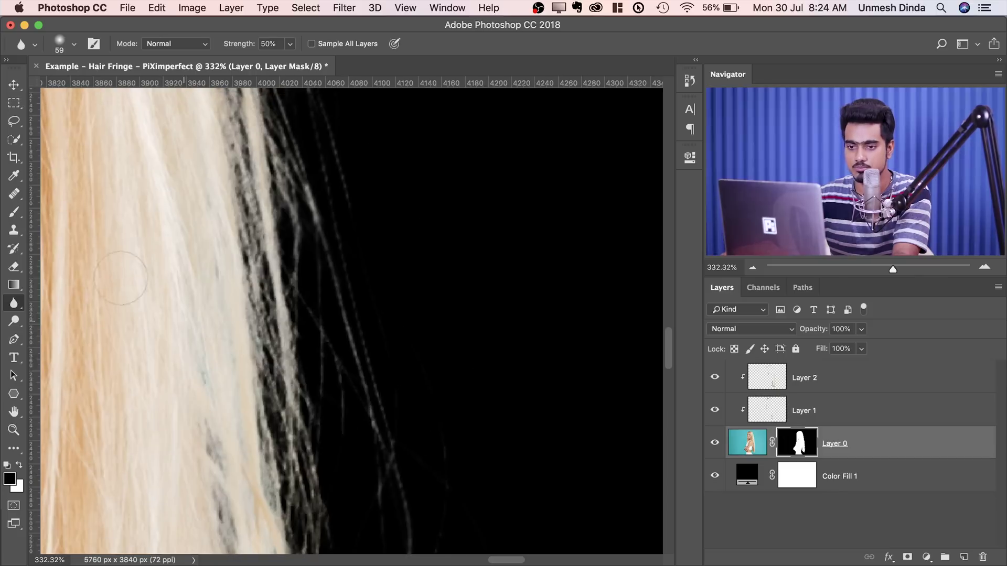
# Paint black in Overlay mode with a size 30 brush on Layer 0's mask to fade the stray strands outside the long outer hair edge
pyautogui.click(13, 213)
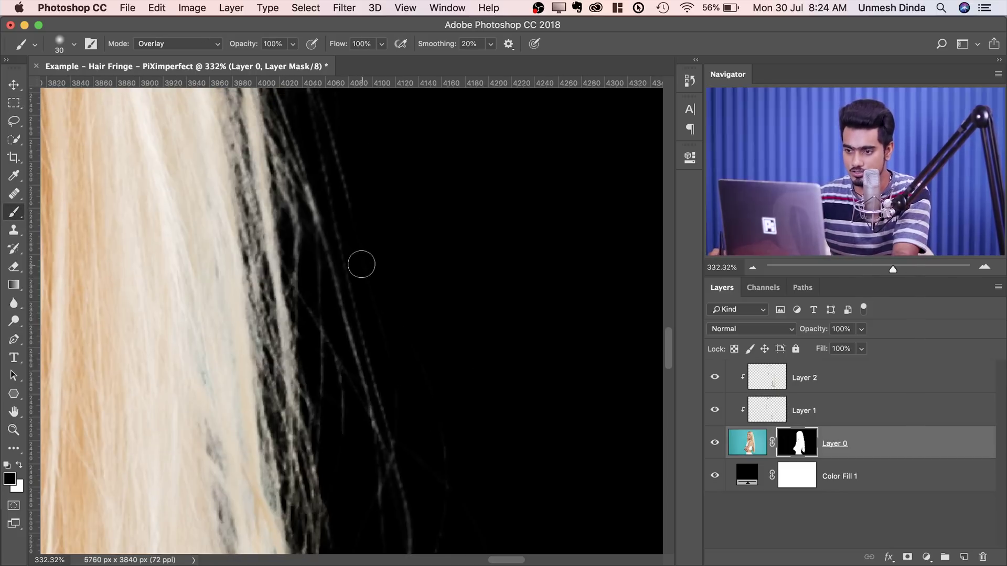
pyautogui.moveTo(362, 265); pyautogui.dragTo(382, 430)
pyautogui.moveTo(332, 272); pyautogui.dragTo(396, 540)
pyautogui.moveTo(348, 171); pyautogui.dragTo(356, 375)
pyautogui.moveTo(320, 202); pyautogui.dragTo(325, 402)
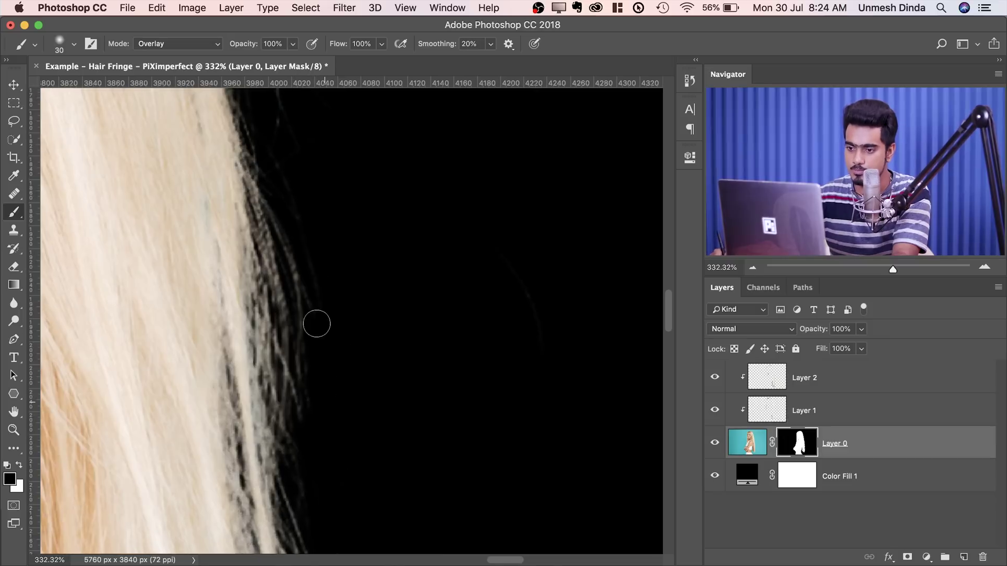
pyautogui.hscroll(-2, 312, 297)
pyautogui.scroll(3, 311, 297)
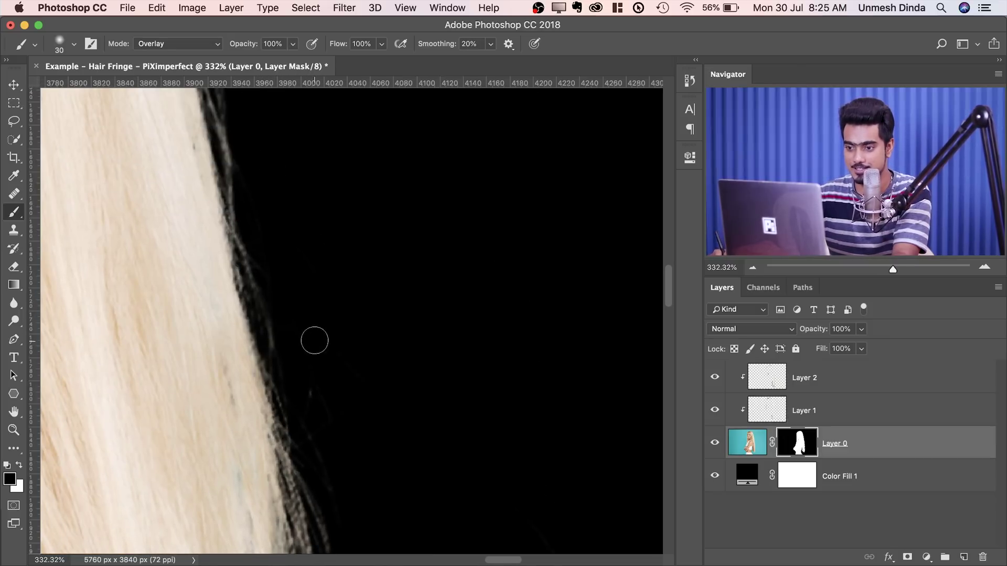
pyautogui.moveTo(358, 497)
pyautogui.mouseDown()
pyautogui.moveTo(307, 411)
pyautogui.moveTo(292, 306)
pyautogui.moveTo(326, 492)
pyautogui.moveTo(323, 479)
pyautogui.mouseUp()
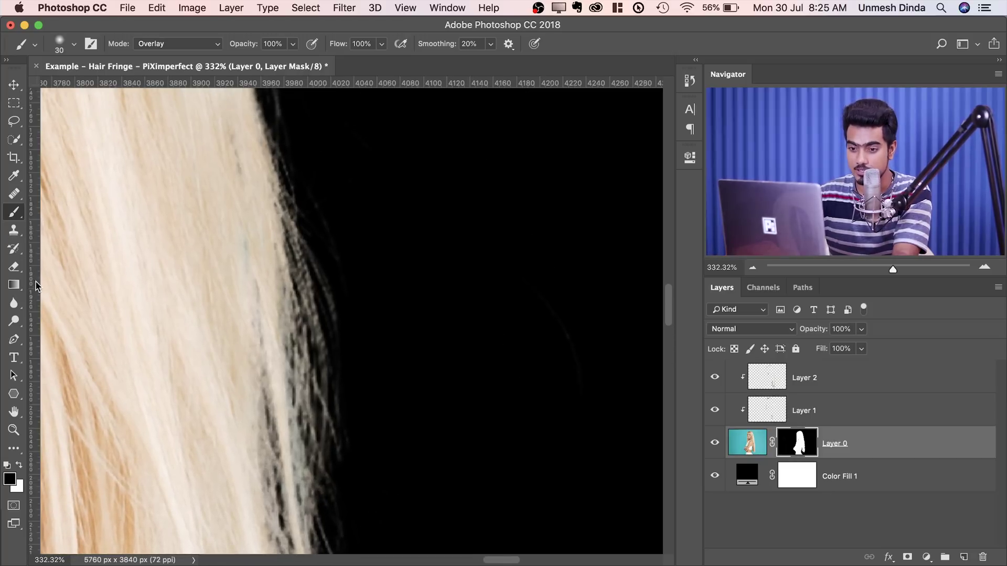
# Blur Layer 0's mask over the frizzy strands on the outer edge midway down the hair
pyautogui.click(14, 309)
pyautogui.moveTo(337, 395); pyautogui.dragTo(331, 261)
pyautogui.moveTo(320, 430)
pyautogui.mouseDown()
pyautogui.moveTo(288, 261)
pyautogui.moveTo(283, 163)
pyautogui.mouseUp()
pyautogui.moveTo(297, 303); pyautogui.dragTo(325, 304)
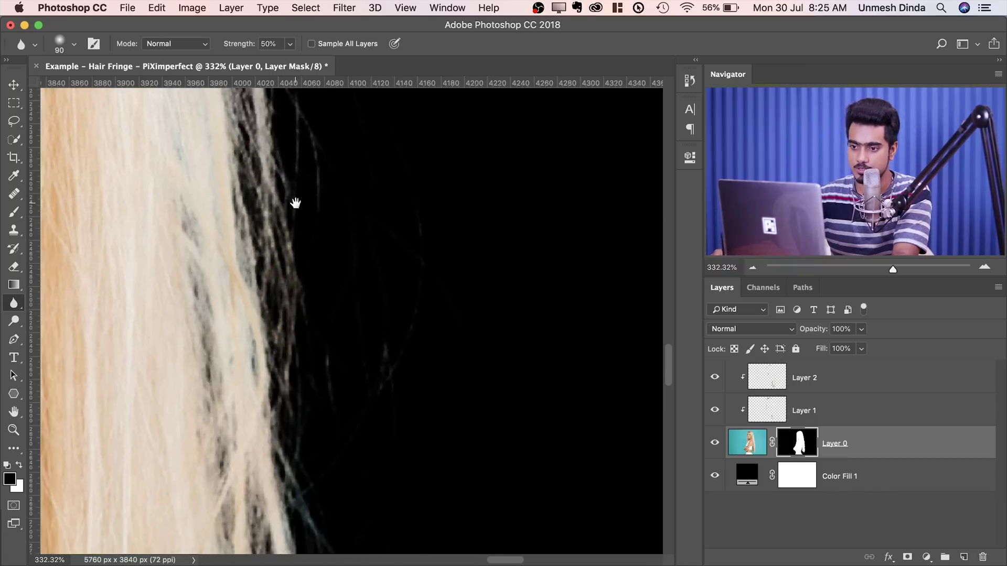
# Blur Layer 0's mask along the lower outer hair, the hair tips and the gap beside the neck with a size 90 Blur tool
pyautogui.moveTo(295, 203); pyautogui.dragTo(283, 420)
pyautogui.moveTo(268, 250); pyautogui.dragTo(294, 398)
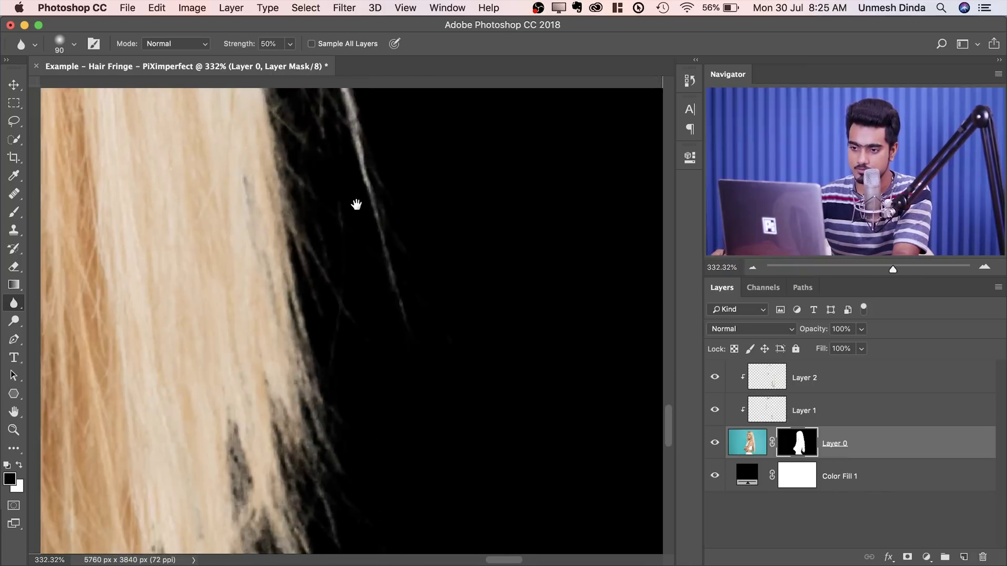
pyautogui.moveTo(304, 499); pyautogui.dragTo(325, 226)
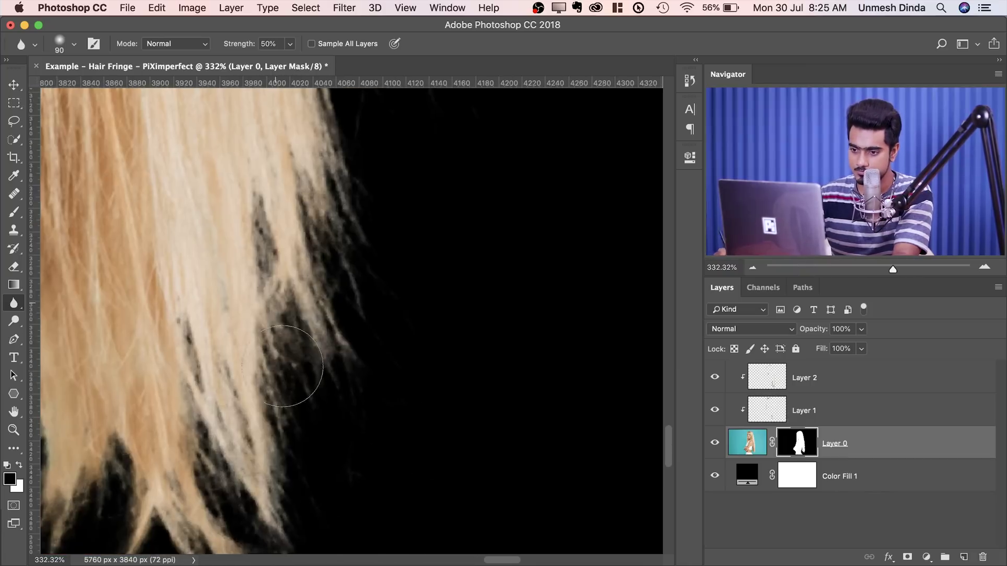
pyautogui.moveTo(297, 383); pyautogui.dragTo(315, 192)
pyautogui.moveTo(204, 225); pyautogui.dragTo(341, 420)
pyautogui.moveTo(283, 290); pyautogui.dragTo(297, 234)
pyautogui.moveTo(247, 189)
pyautogui.mouseDown()
pyautogui.moveTo(405, 424)
pyautogui.moveTo(263, 158)
pyautogui.moveTo(115, 355)
pyautogui.moveTo(278, 209)
pyautogui.moveTo(380, 183)
pyautogui.mouseUp()
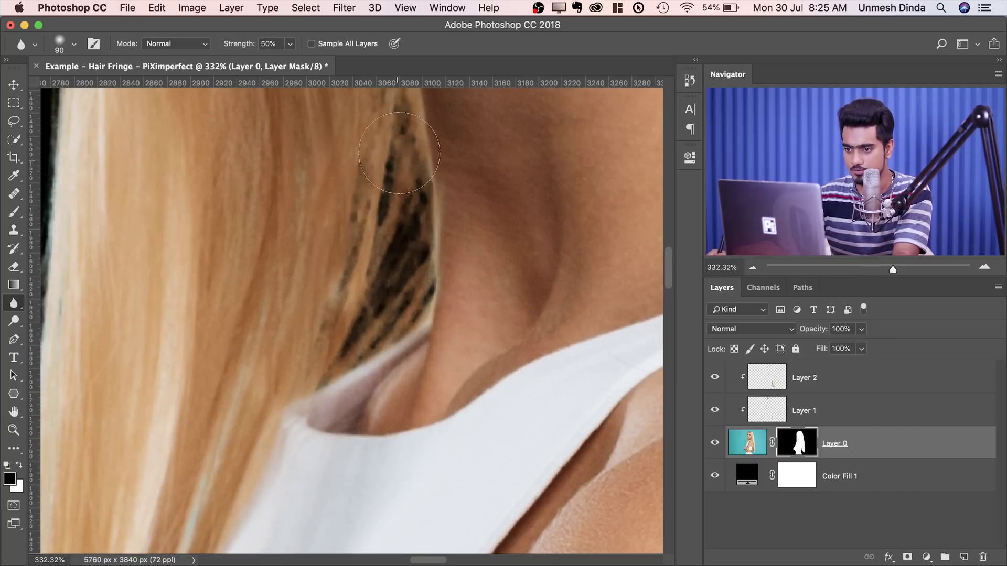
# Change the Color Fill 1 background to white (ffffff)
pyautogui.press('super+0')
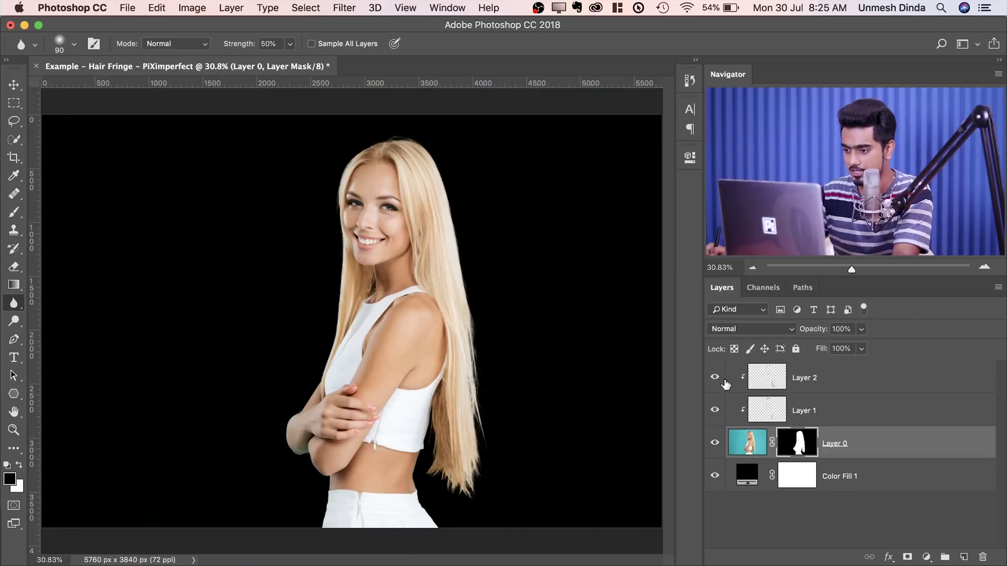
pyautogui.doubleClick(747, 475)
pyautogui.moveTo(718, 415); pyautogui.dragTo(579, 256)
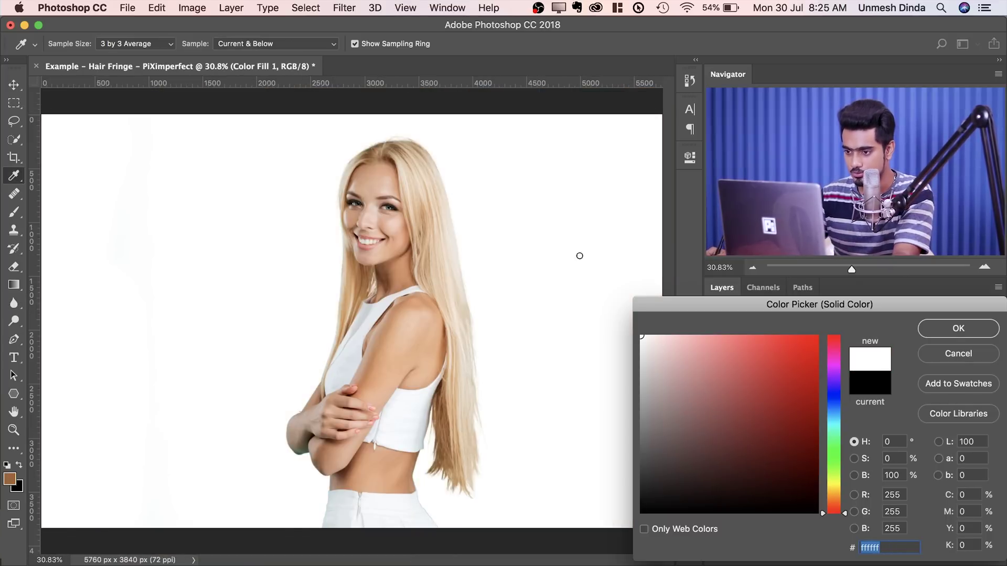
pyautogui.click(938, 330)
pyautogui.press('r')
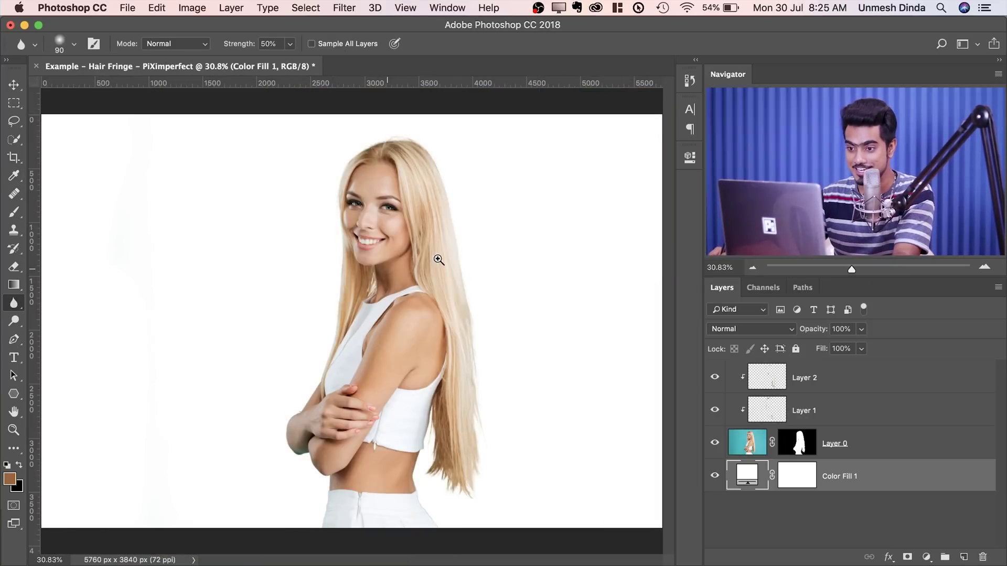
# Clone clean blonde hair on Layer 2 over the teal fringe on the front hair edge below the chin, with a size 64 Clone Stamp
pyautogui.moveTo(387, 269); pyautogui.dragTo(495, 253)
pyautogui.moveTo(243, 304); pyautogui.dragTo(317, 295)
pyautogui.moveTo(251, 336); pyautogui.dragTo(360, 292)
pyautogui.click(795, 445)
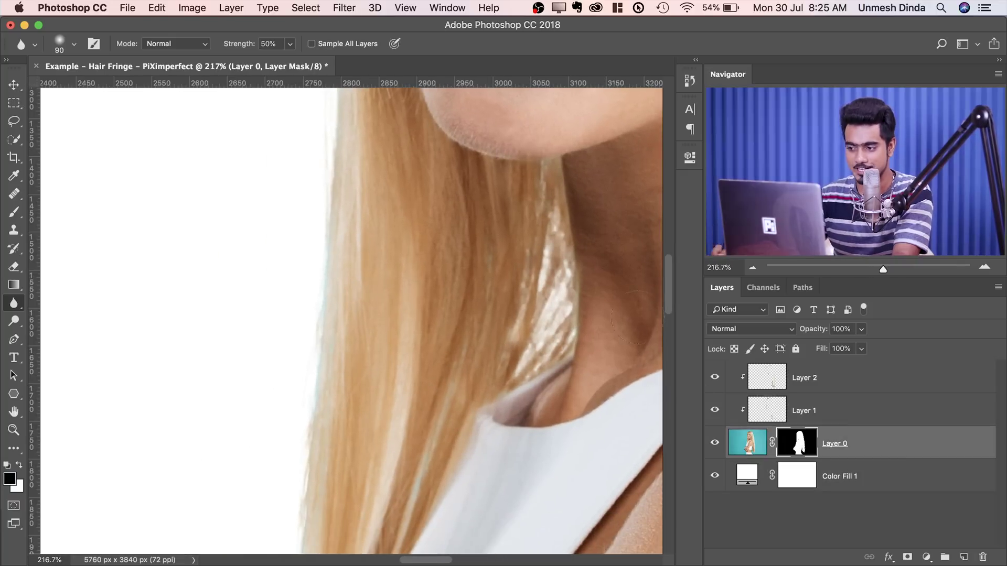
pyautogui.click(817, 410)
pyautogui.click(811, 377)
pyautogui.click(12, 233)
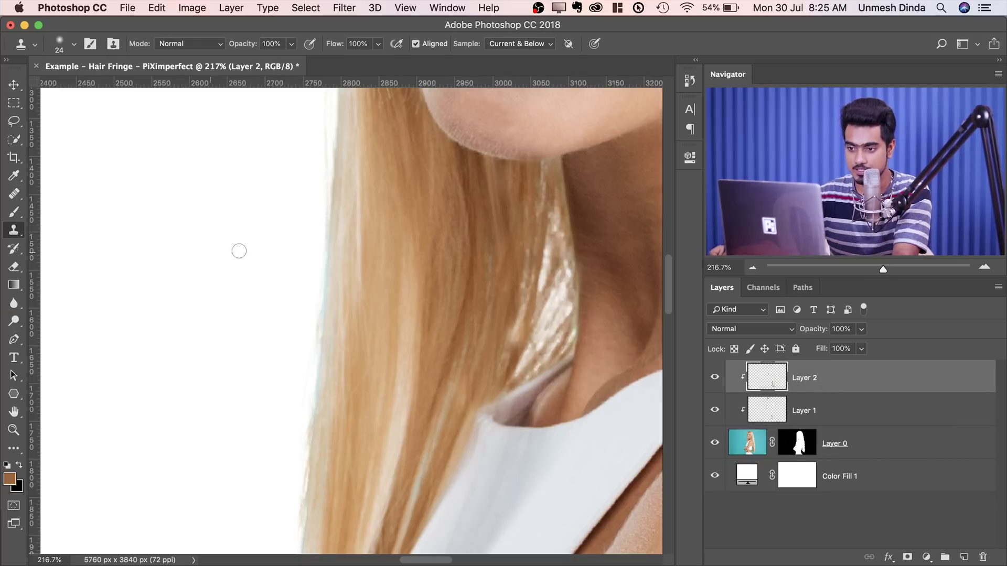
pyautogui.moveTo(371, 281); pyautogui.dragTo(390, 284)
pyautogui.click(357, 263)
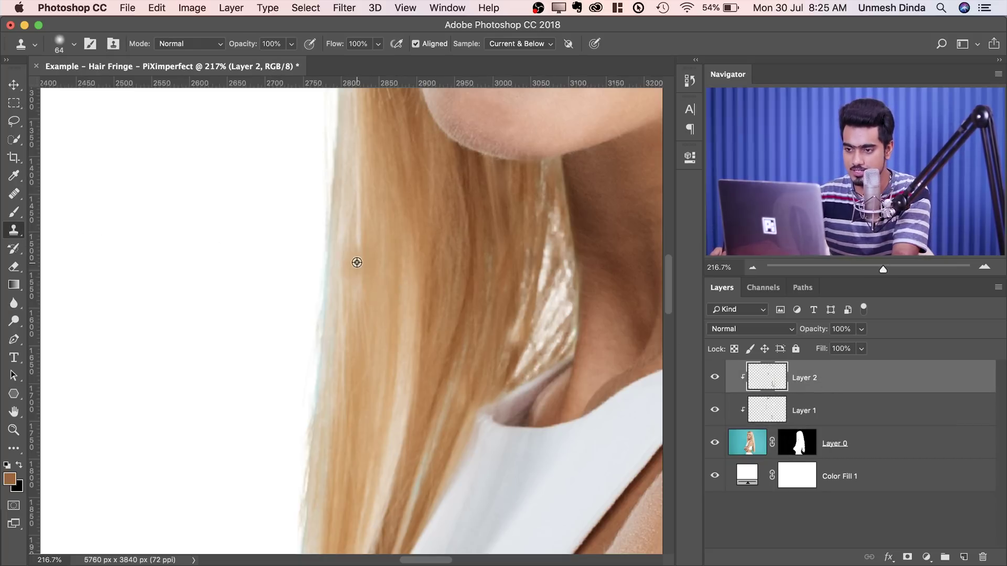
pyautogui.moveTo(351, 250)
pyautogui.mouseDown()
pyautogui.moveTo(321, 259)
pyautogui.moveTo(311, 438)
pyautogui.mouseUp()
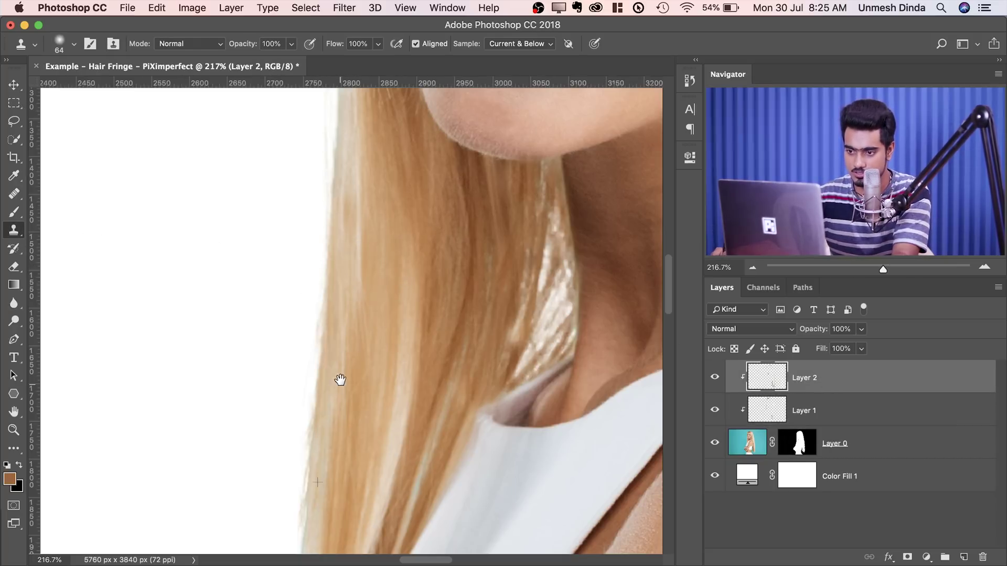
# Clone clean hair on Layer 2 over the fringe along the tapering front lock beside the top, undoing the stroke that picks up the wrong area
pyautogui.moveTo(340, 379); pyautogui.dragTo(373, 250)
pyautogui.moveTo(323, 432); pyautogui.dragTo(393, 222)
pyautogui.moveTo(424, 287)
pyautogui.mouseDown()
pyautogui.moveTo(411, 286)
pyautogui.moveTo(380, 365)
pyautogui.mouseUp()
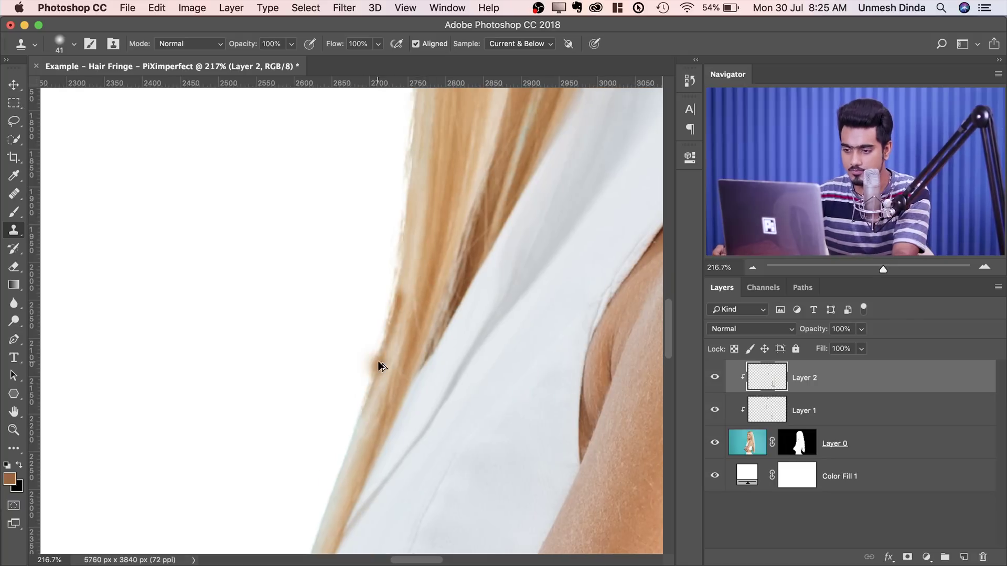
pyautogui.press('super+z')
pyautogui.click(403, 281)
pyautogui.moveTo(422, 275)
pyautogui.mouseDown()
pyautogui.moveTo(411, 275)
pyautogui.moveTo(363, 402)
pyautogui.mouseUp()
pyautogui.scroll(-5, 407, 353)
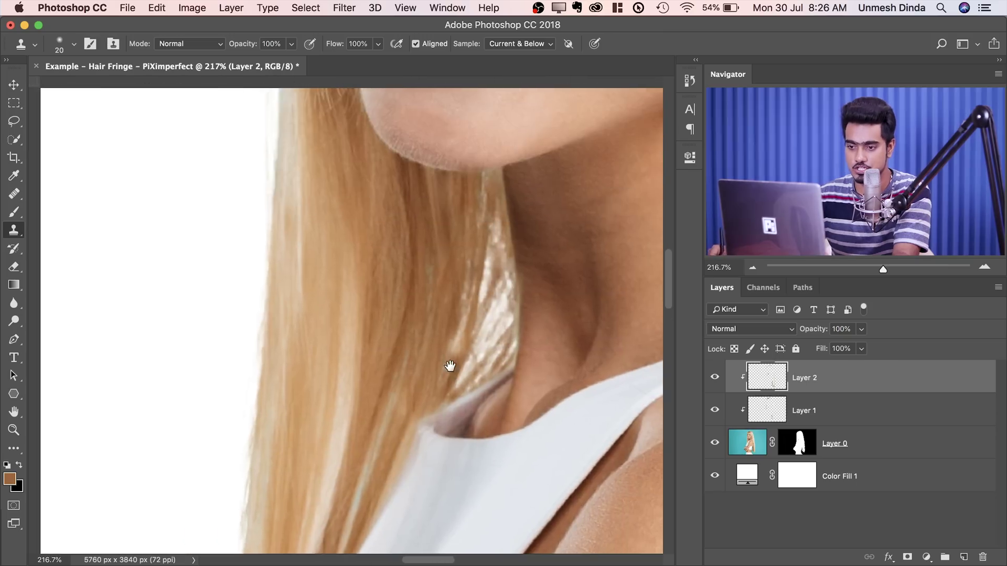
# Clone hair on Layer 2 over the fringed front strands beside the eye and cheek
pyautogui.scroll(5, 337, 264)
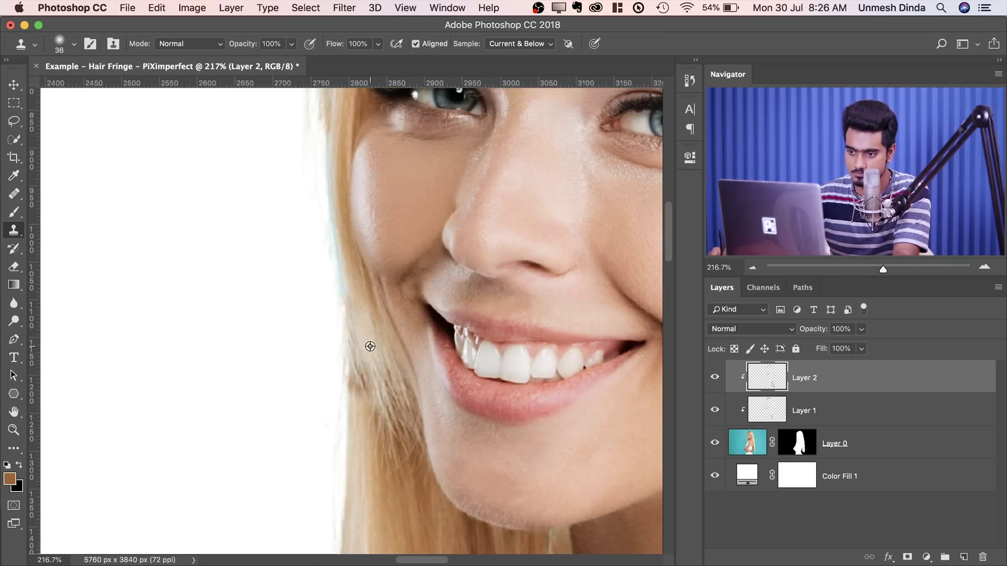
pyautogui.scroll(5, 366, 344)
pyautogui.moveTo(356, 216); pyautogui.dragTo(349, 216)
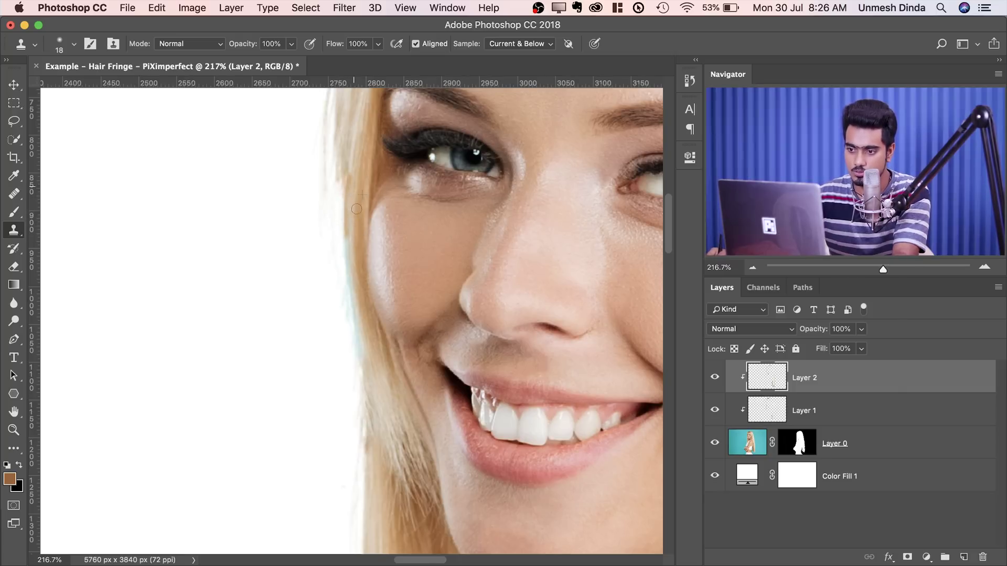
# Paint a sampled hair colour in Overlay mode on Layer 2 over the teal fringe beside the cheek, with a size 46 brush
pyautogui.click(16, 212)
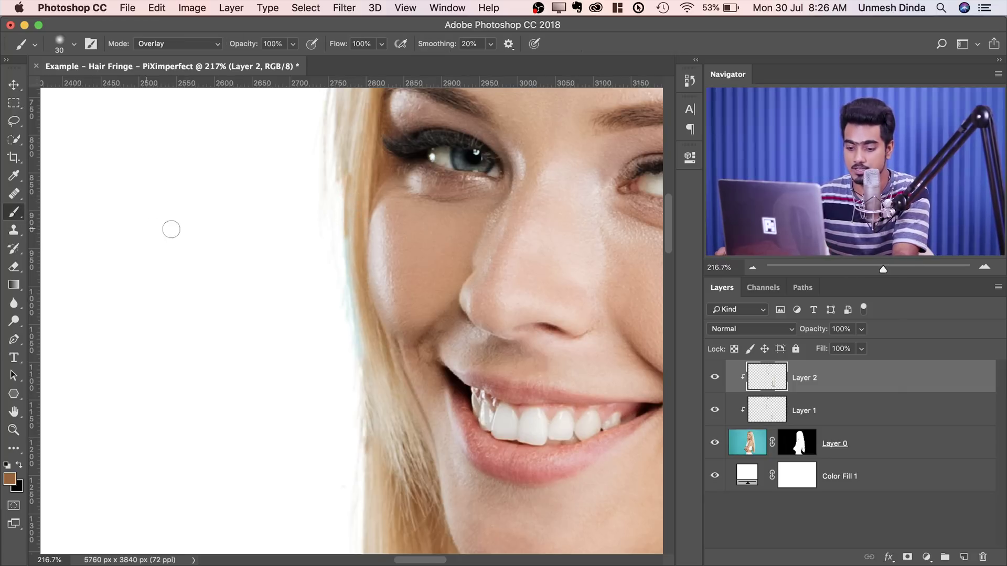
pyautogui.keyDown('alt'); pyautogui.click(351, 250); pyautogui.keyUp('alt')
pyautogui.moveTo(315, 247); pyautogui.dragTo(341, 242)
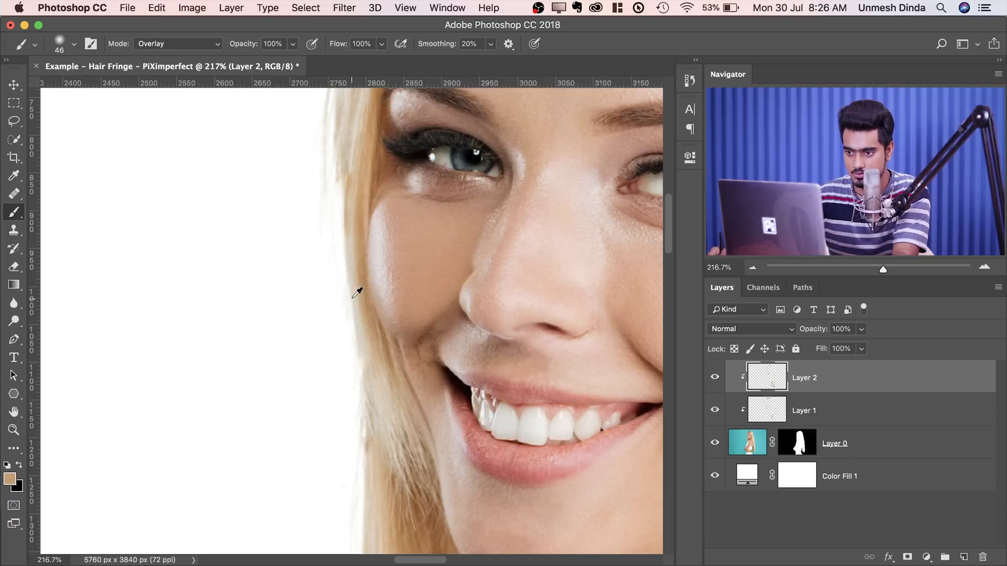
# Clone hair texture with a small Clone Stamp on Layer 2 to fill the pale front strands next to the cheek
pyautogui.click(11, 234)
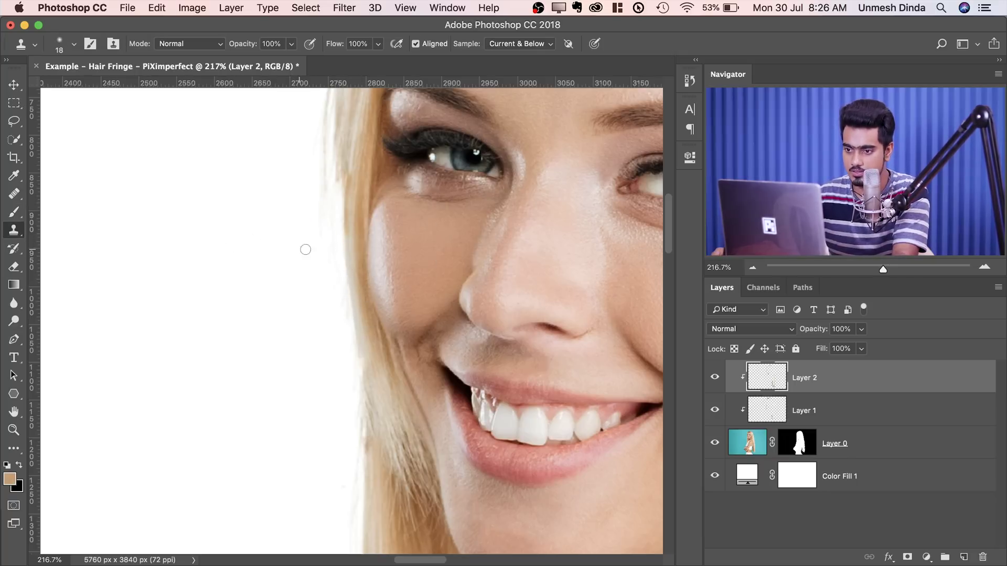
pyautogui.moveTo(306, 256); pyautogui.dragTo(328, 255)
pyautogui.moveTo(372, 232); pyautogui.dragTo(364, 232)
pyautogui.moveTo(362, 252)
pyautogui.mouseDown()
pyautogui.moveTo(397, 234)
pyautogui.moveTo(385, 237)
pyautogui.mouseUp()
pyautogui.moveTo(365, 245); pyautogui.dragTo(359, 249)
pyautogui.moveTo(354, 244); pyautogui.dragTo(345, 244)
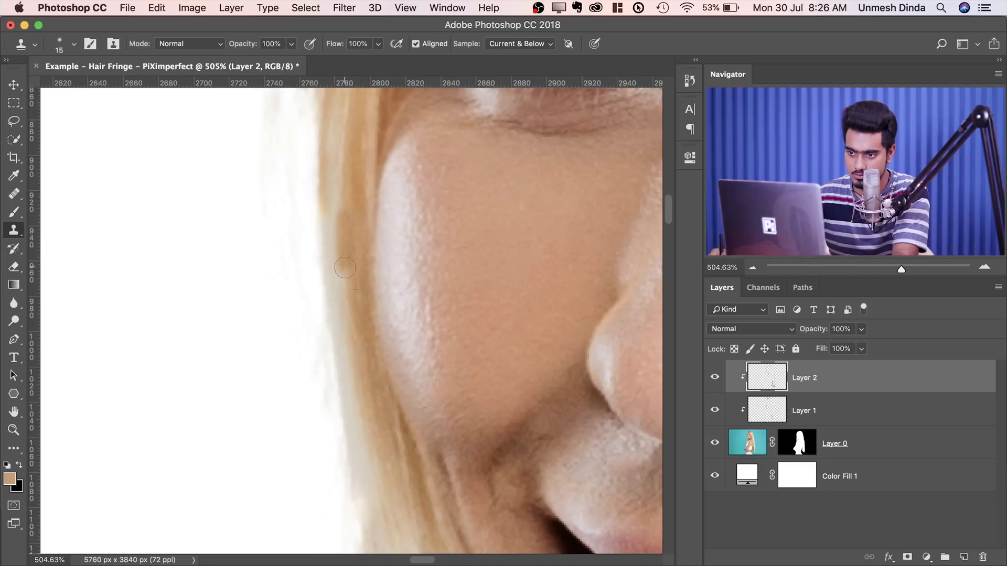
# Paint the hair colour in Overlay mode with a size 76 brush on Layer 2 along the front hair edge from cheek to mouth
pyautogui.scroll(5, 353, 255)
pyautogui.press('b')
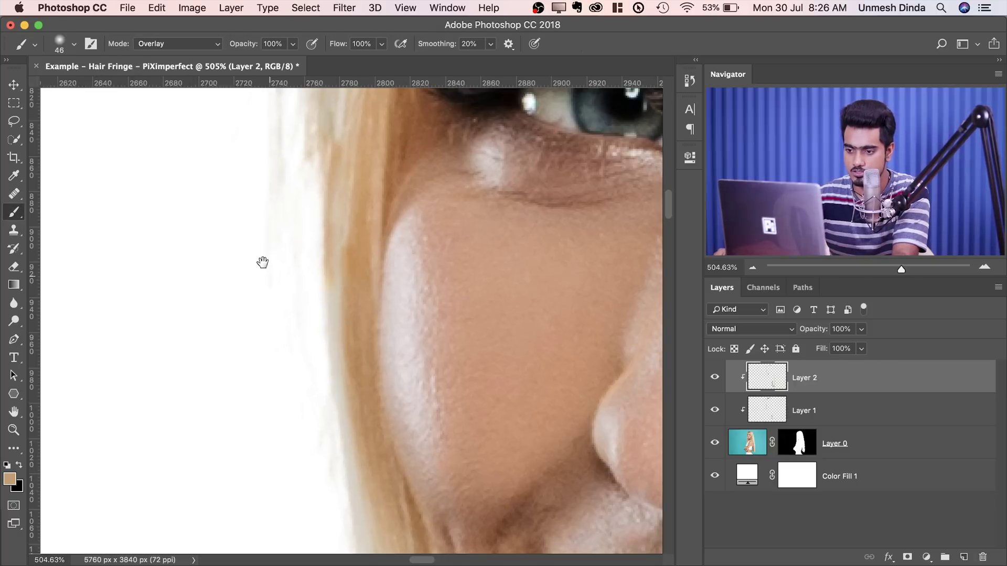
pyautogui.scroll(-3, 283, 246)
pyautogui.press(']')
pyautogui.press(']')
pyautogui.press(']')
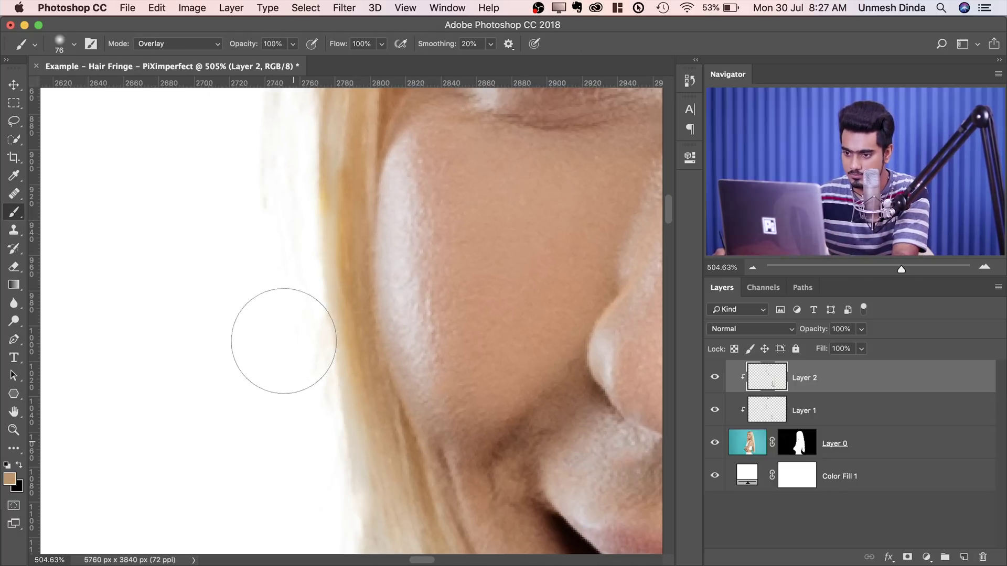
pyautogui.moveTo(284, 423); pyautogui.dragTo(304, 360)
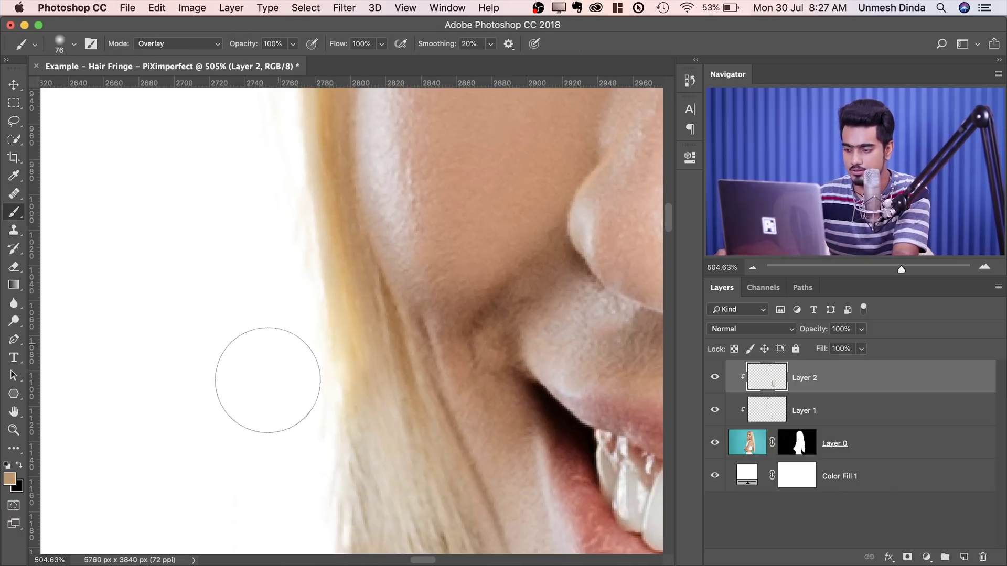
# Hide Layer 1 and Layer 2 and examine the uncorrected hair edges from the tips up to the face
pyautogui.press('super+0')
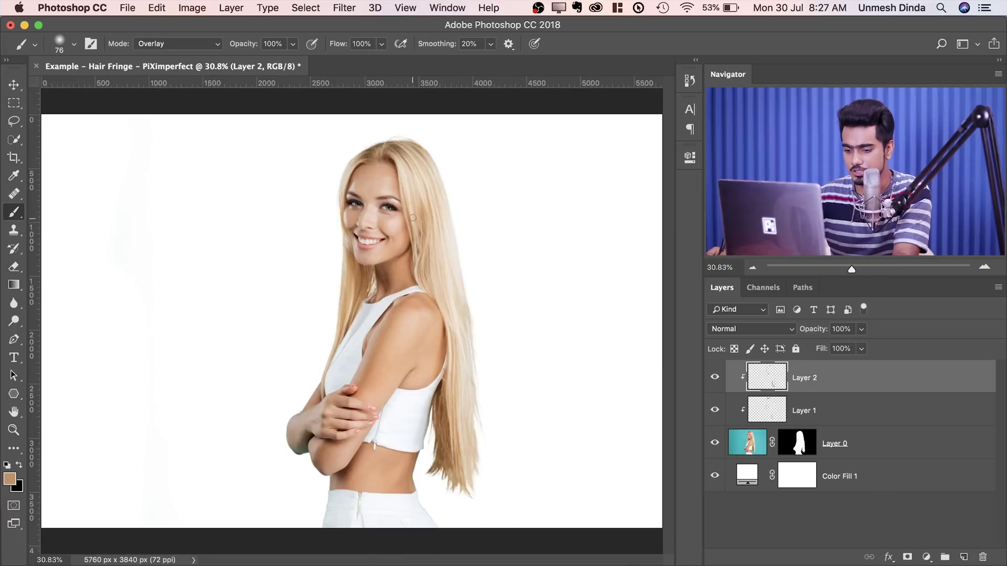
pyautogui.moveTo(392, 219); pyautogui.dragTo(416, 214)
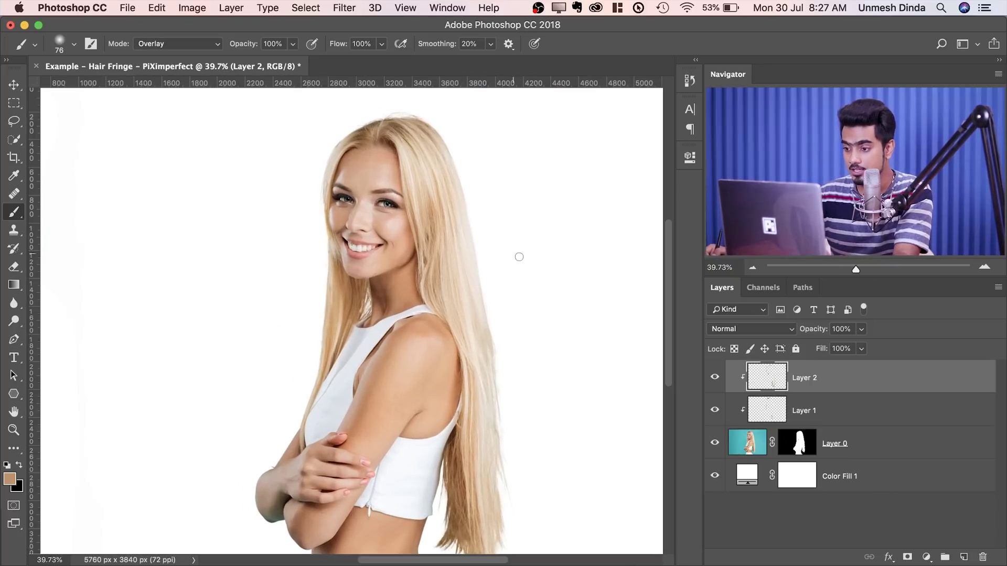
pyautogui.moveTo(711, 387); pyautogui.dragTo(709, 409)
pyautogui.moveTo(513, 385); pyautogui.dragTo(563, 381)
pyautogui.moveTo(494, 401); pyautogui.dragTo(481, 257)
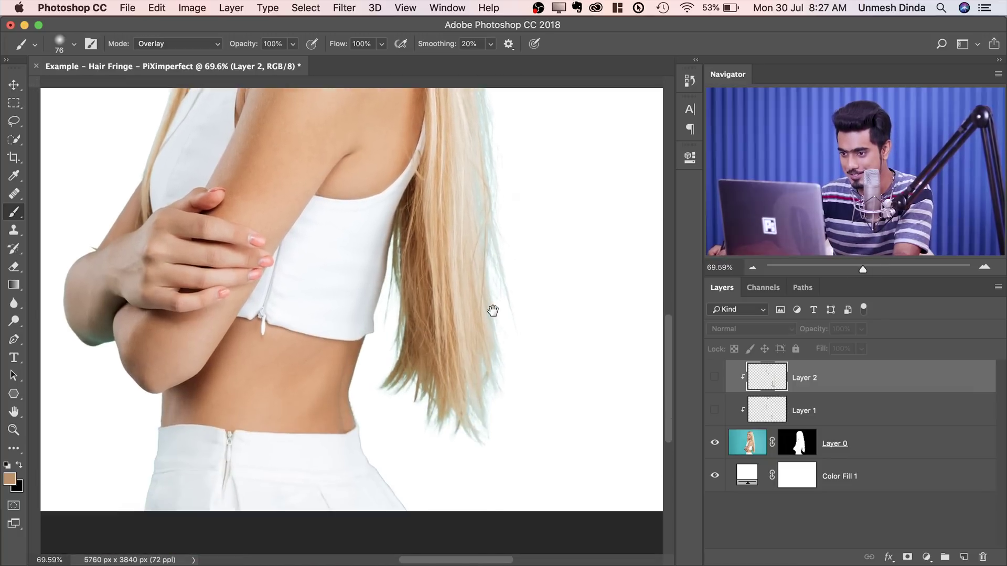
pyautogui.scroll(-3, 492, 311)
pyautogui.press('super+r')
pyautogui.scroll(10, 467, 247)
pyautogui.hscroll(-5, 467, 247)
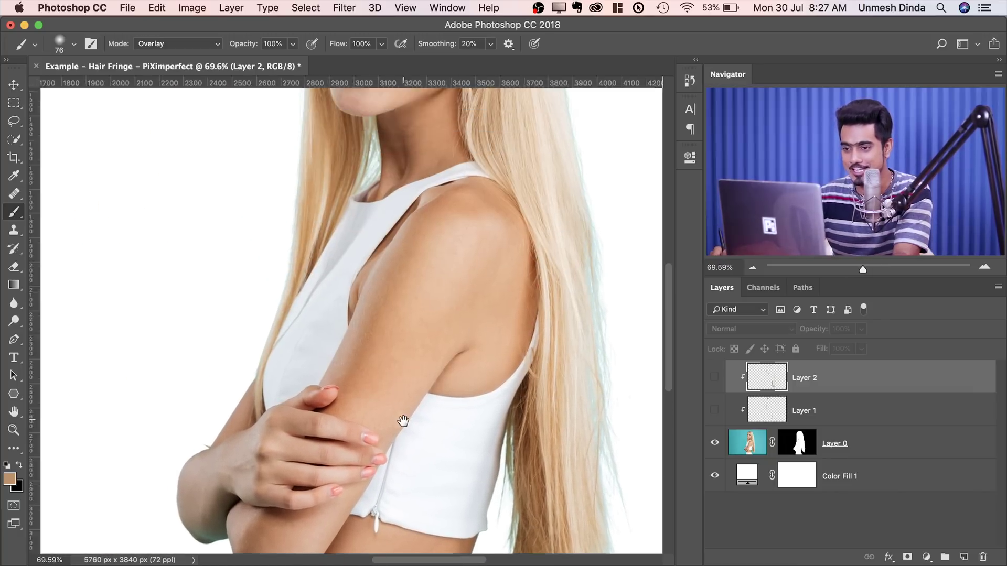
pyautogui.scroll(8, 403, 420)
pyautogui.hscroll(2, 403, 421)
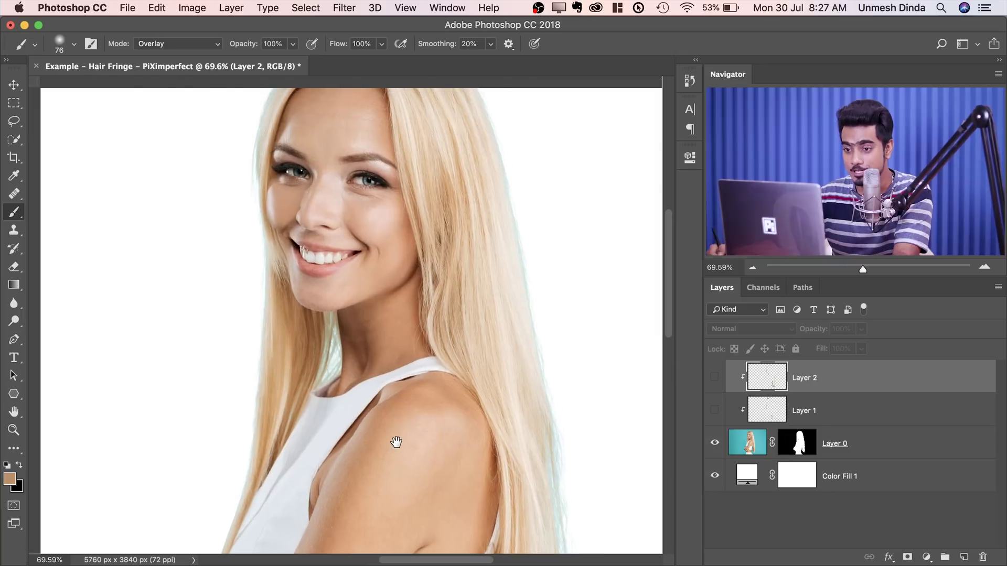
# Show Layer 1 and Layer 2 again and check the corrected hair edges on the whole cutout
pyautogui.click(714, 380)
pyautogui.moveTo(568, 357); pyautogui.dragTo(501, 295)
pyautogui.press('super+0')
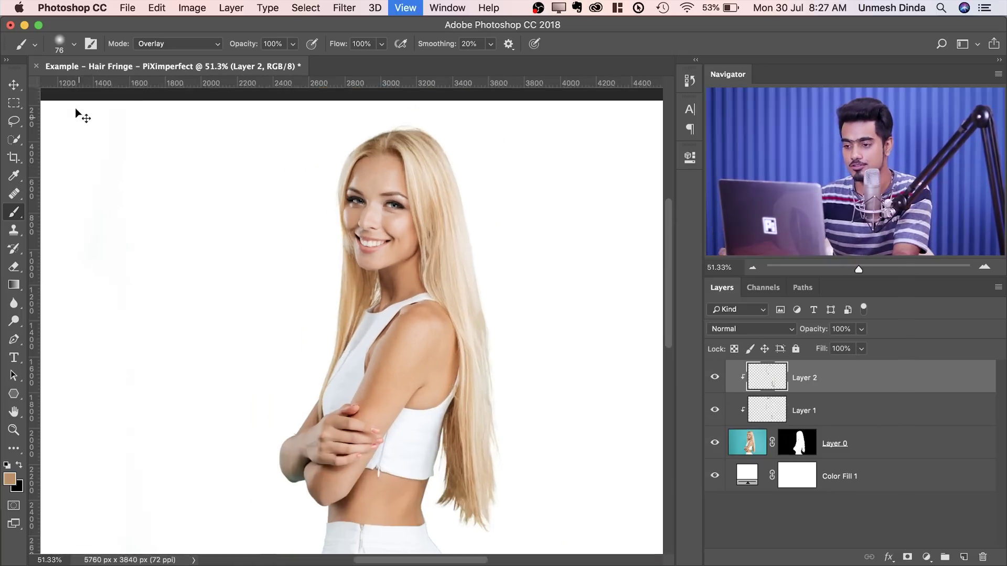
pyautogui.press('super+0')
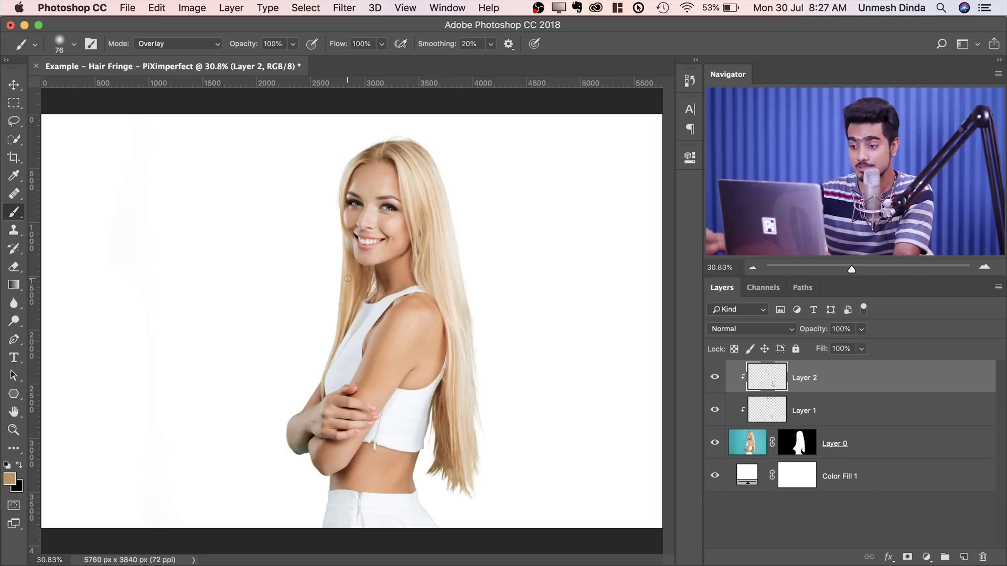
# Preview the cutout against dark grey 4a4949, dark brown 422c2c and white ffffff in Color Fill 1
pyautogui.doubleClick(750, 474)
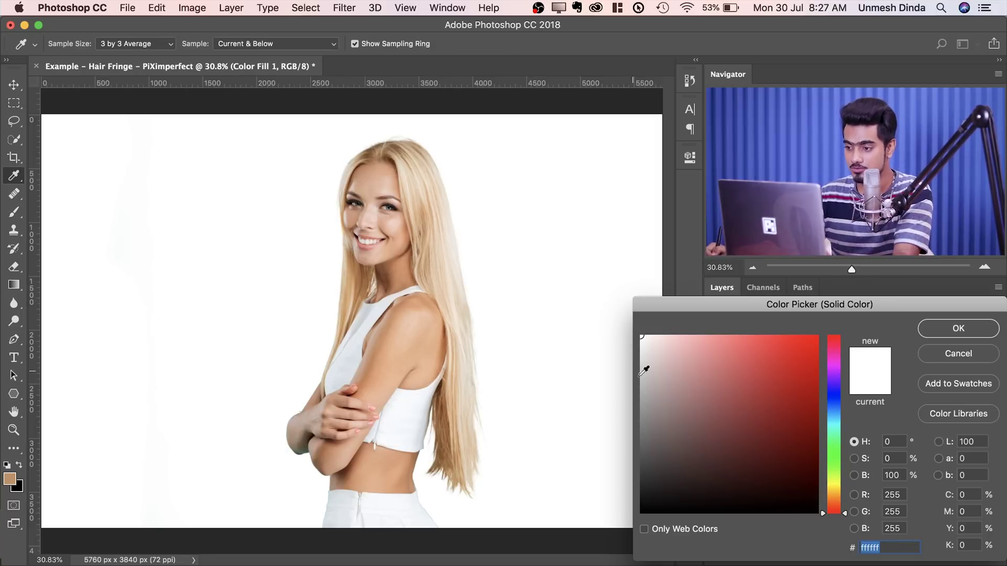
pyautogui.click(654, 422)
pyautogui.click(662, 443)
pyautogui.moveTo(658, 471)
pyautogui.mouseDown()
pyautogui.moveTo(647, 502)
pyautogui.moveTo(643, 461)
pyautogui.mouseUp()
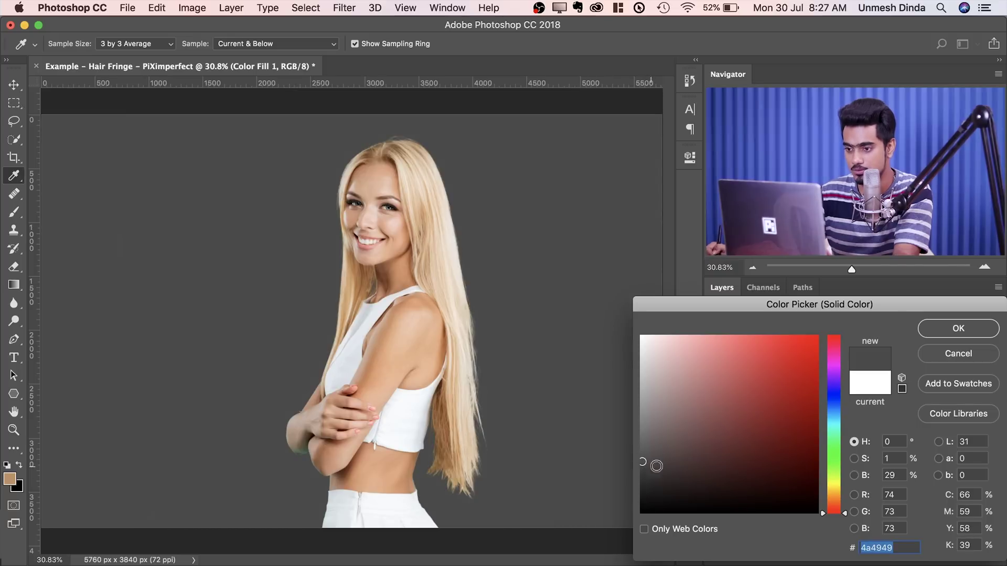
pyautogui.click(703, 466)
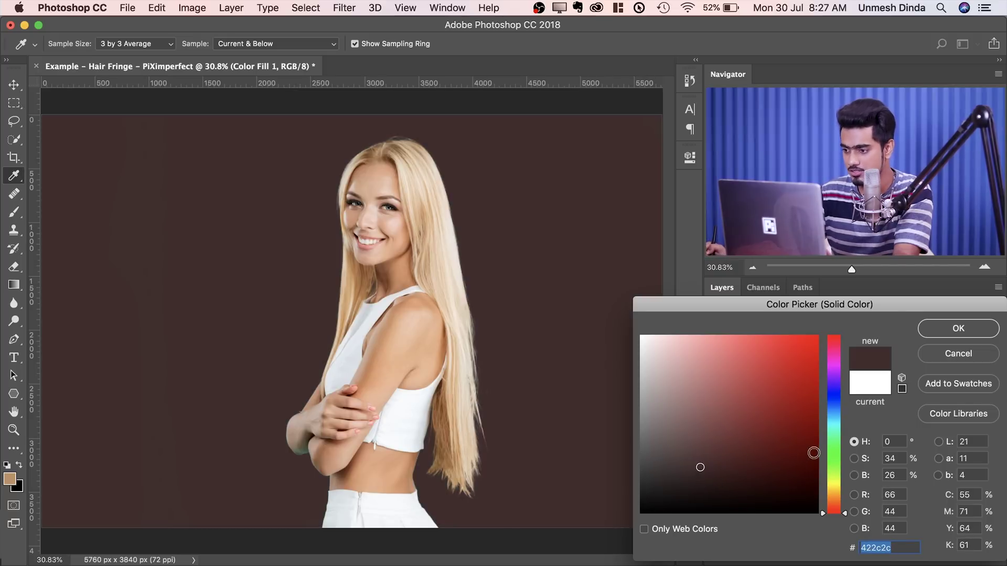
pyautogui.moveTo(832, 493)
pyautogui.mouseDown()
pyautogui.moveTo(833, 463)
pyautogui.moveTo(834, 478)
pyautogui.mouseUp()
pyautogui.click(612, 318)
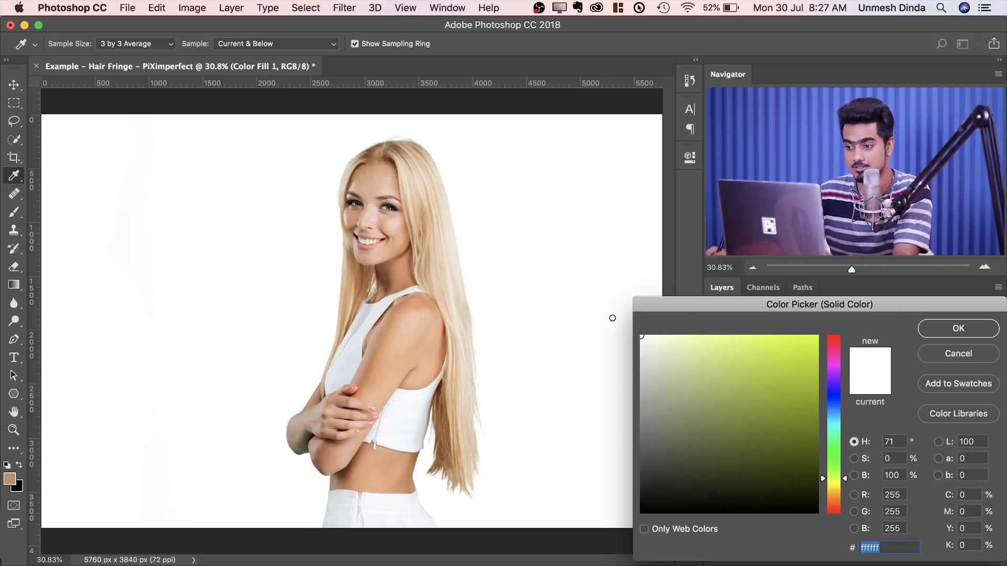